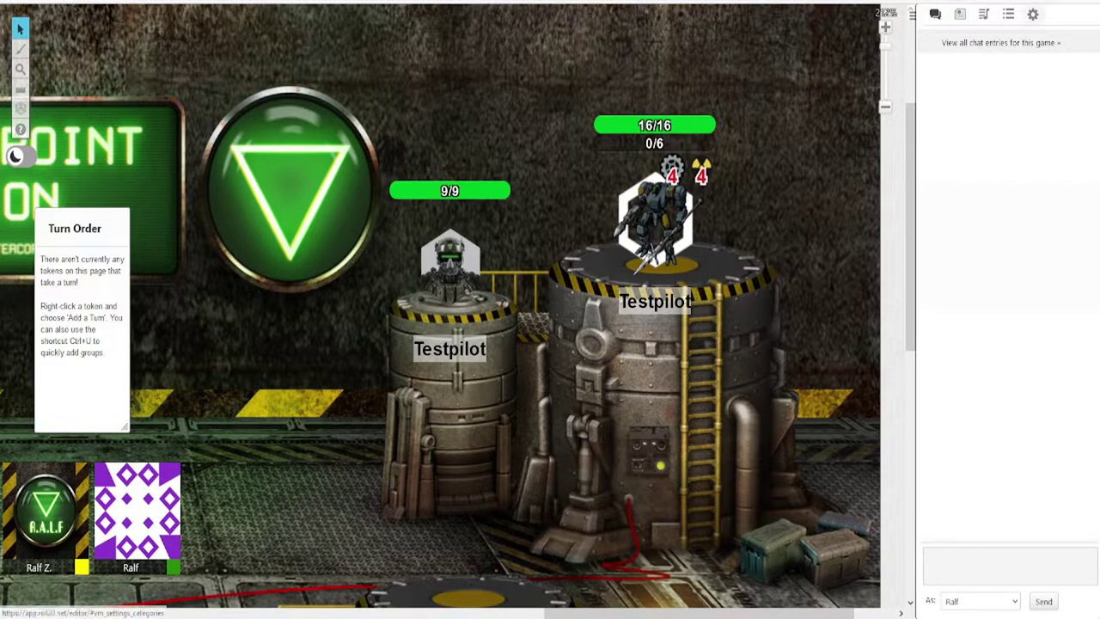
# - Set the display name in the game settings to Testpilot
pyautogui.click(1033, 13)
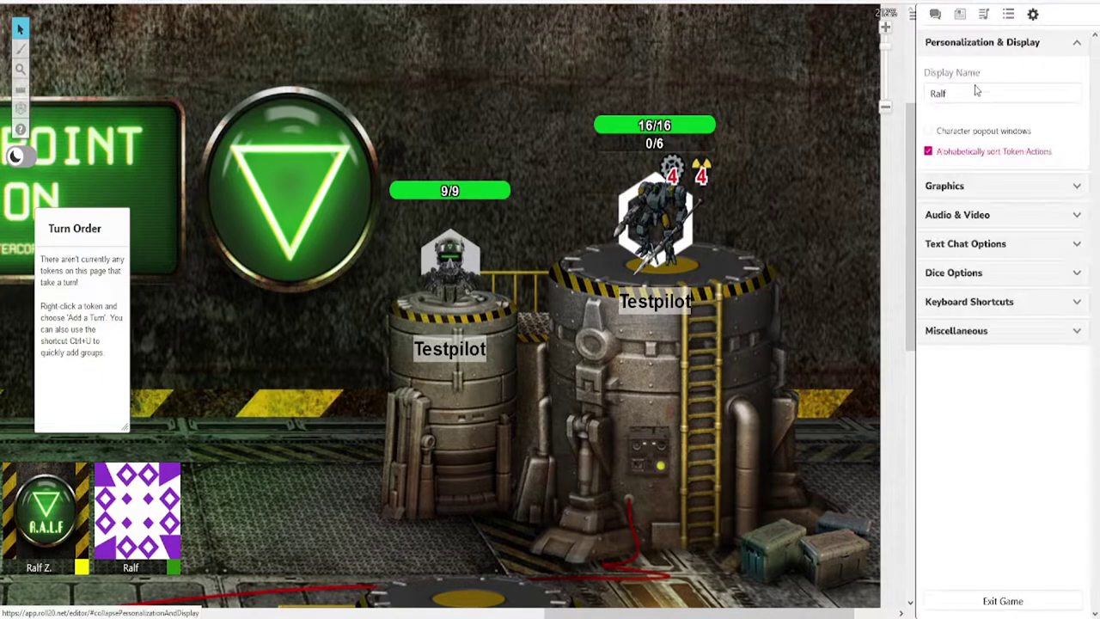
pyautogui.moveTo(973, 91); pyautogui.dragTo(856, 90)
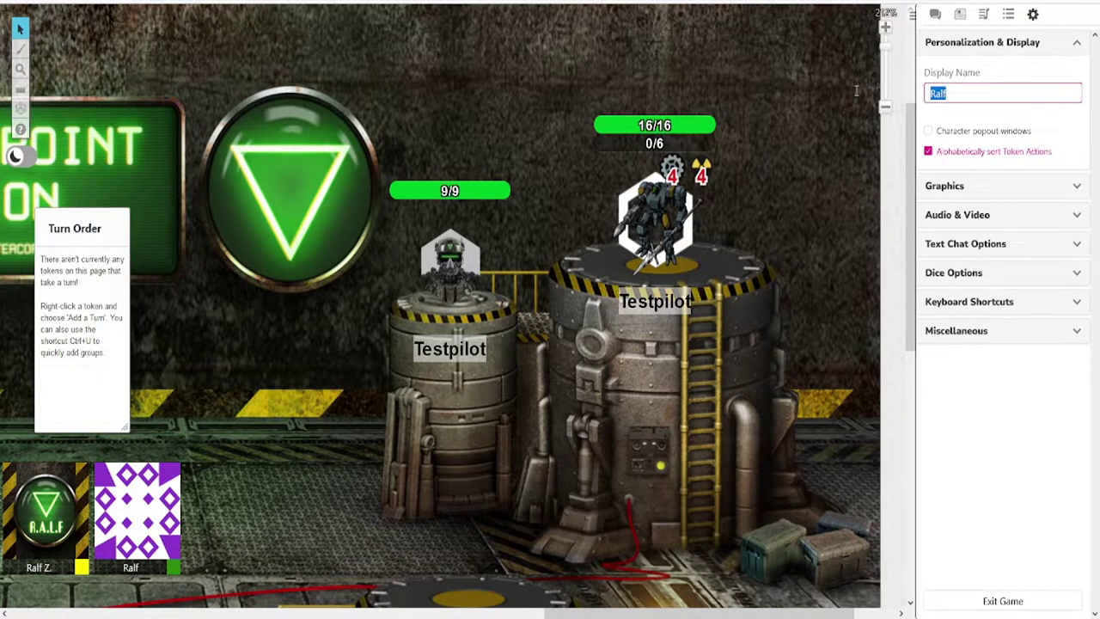
pyautogui.write('Testpilot')
# - Set the player video/avatar size to Names only and collapse the Audio & Video settings
pyautogui.click(1071, 221)
pyautogui.click(1024, 142)
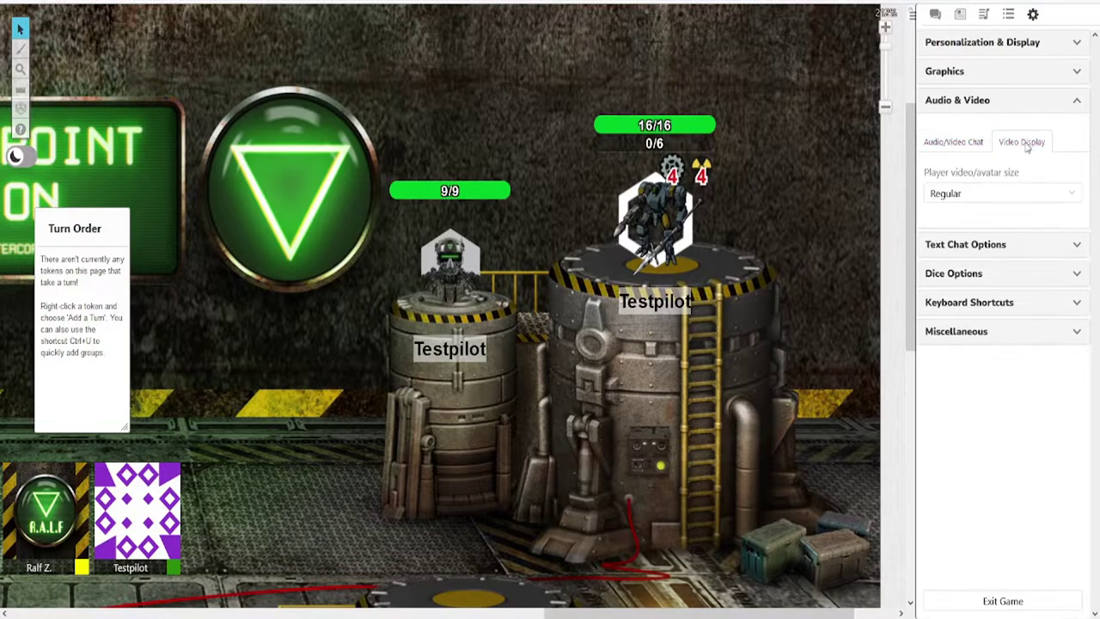
pyautogui.click(1020, 191)
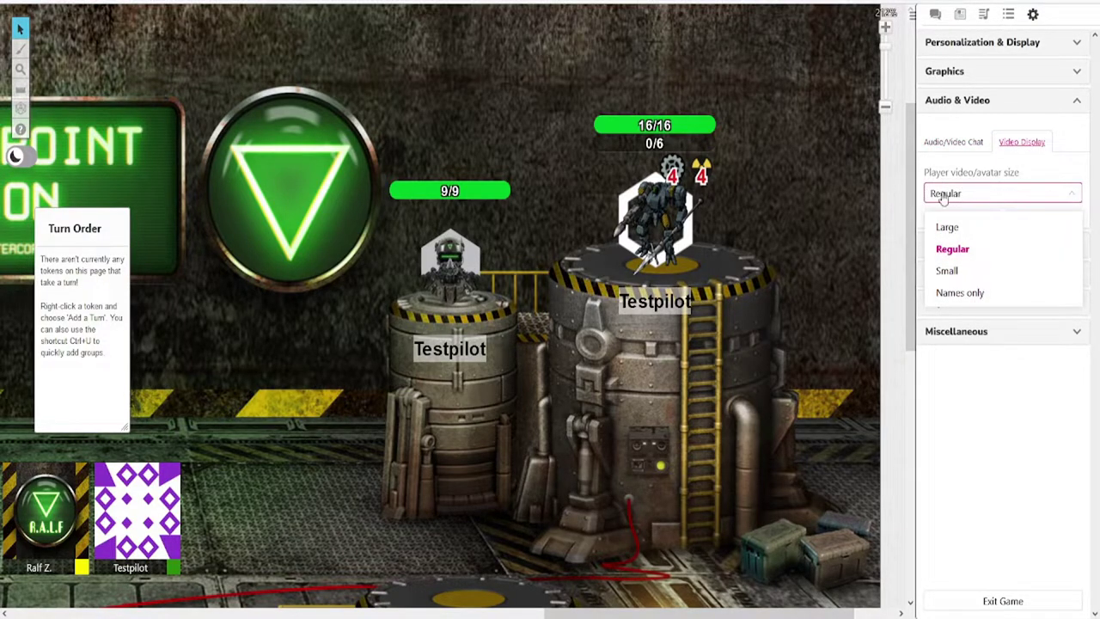
pyautogui.click(976, 292)
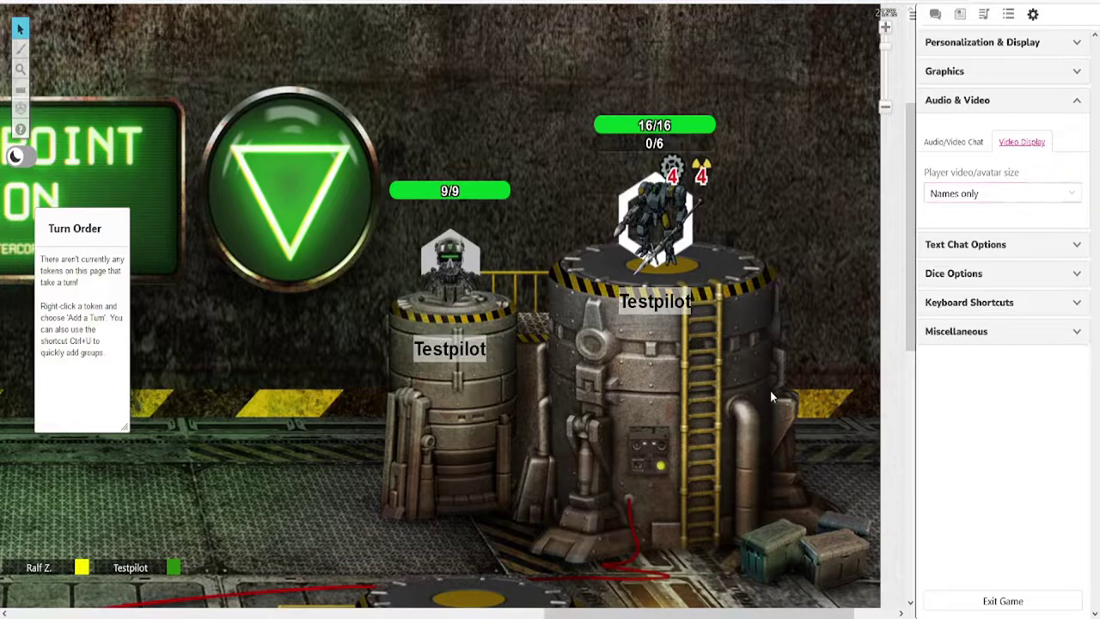
pyautogui.click(1011, 151)
pyautogui.click(1069, 100)
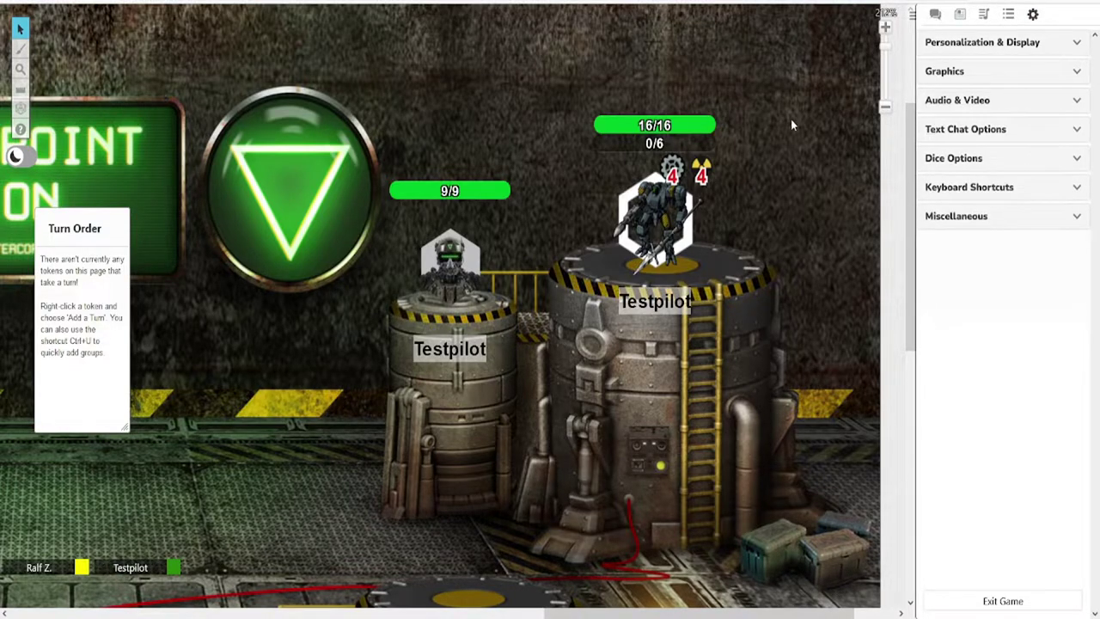
# - Add the 1d20, 1d3, 1d6, Burn-Check and Invisible-Check macros to the macro quick bar
pyautogui.click(1009, 14)
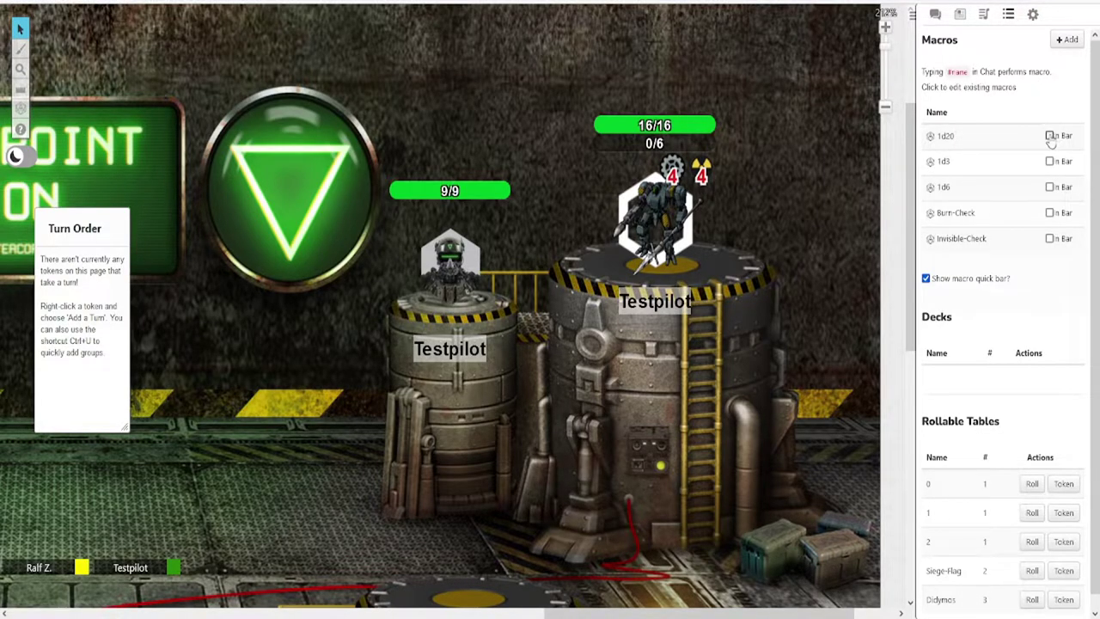
pyautogui.click(1049, 136)
pyautogui.click(1049, 160)
pyautogui.click(1049, 187)
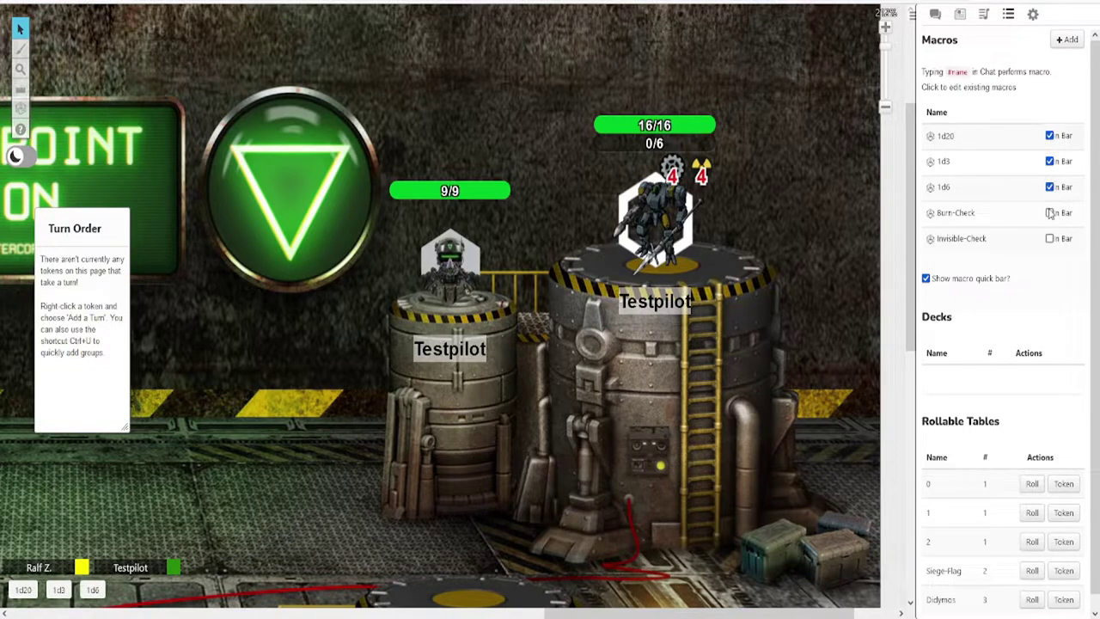
pyautogui.click(1049, 212)
pyautogui.click(1049, 238)
# - Show the chat and roll the 1d20, 1d3 and 1d6 macros from the quick bar
pyautogui.click(935, 15)
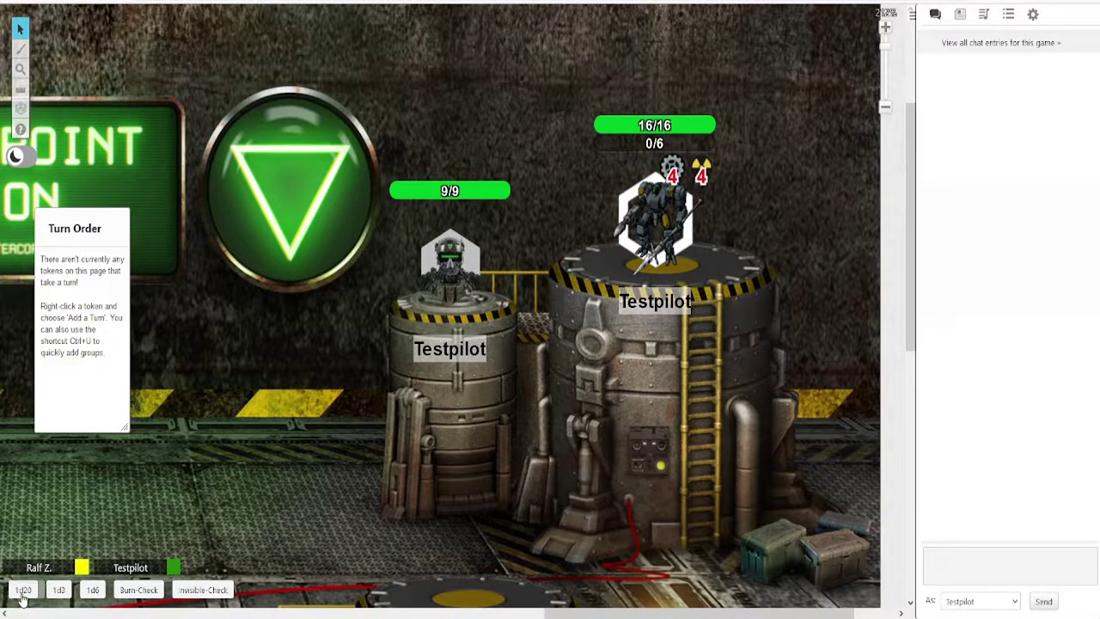
pyautogui.click(22, 591)
pyautogui.click(58, 591)
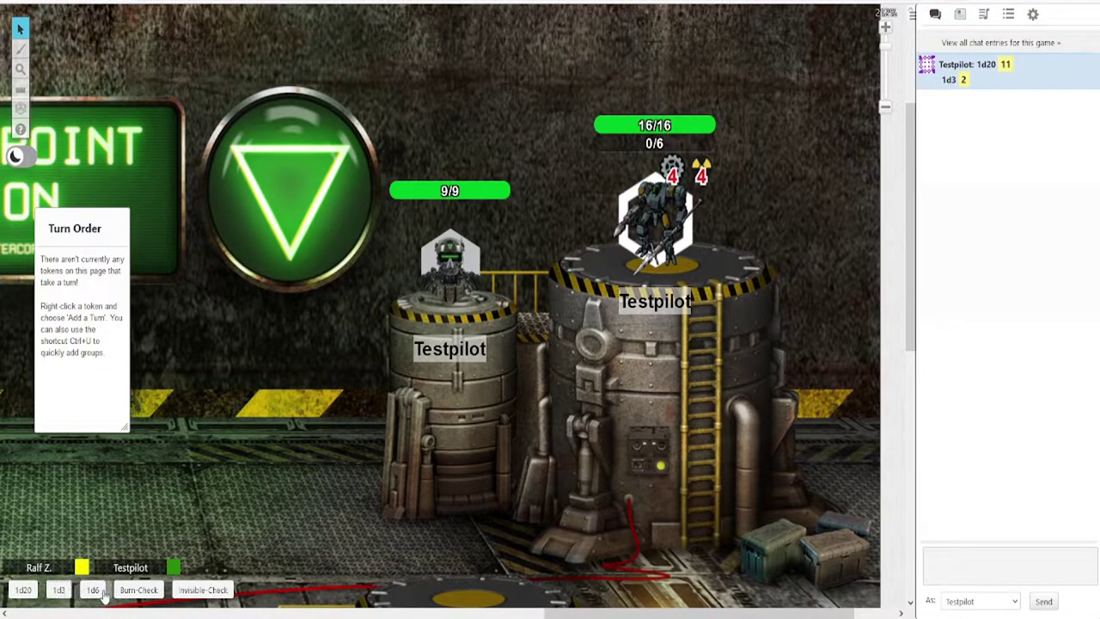
pyautogui.click(96, 592)
# - Start the Burn-Check macro, cancel its target selection, and run the Invisible-Check macro
pyautogui.click(136, 592)
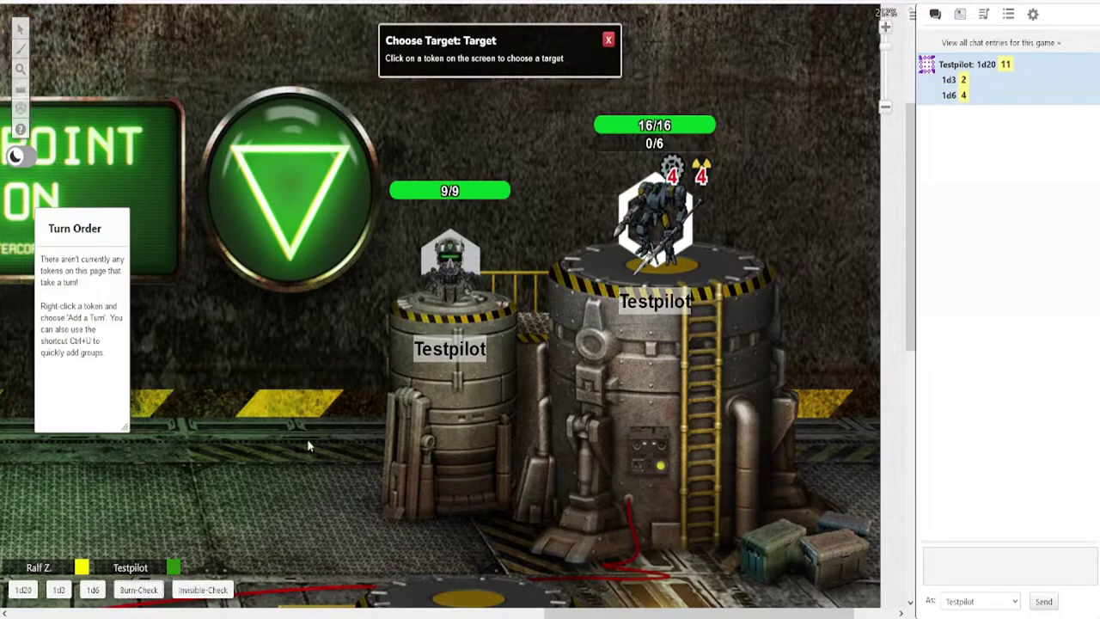
pyautogui.click(607, 39)
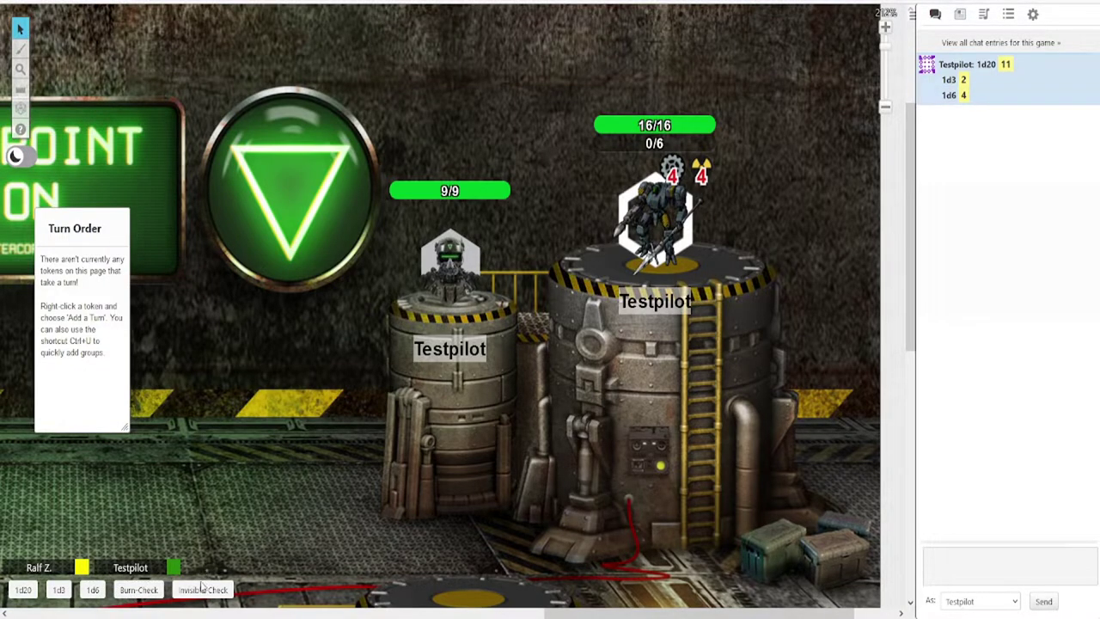
pyautogui.click(202, 589)
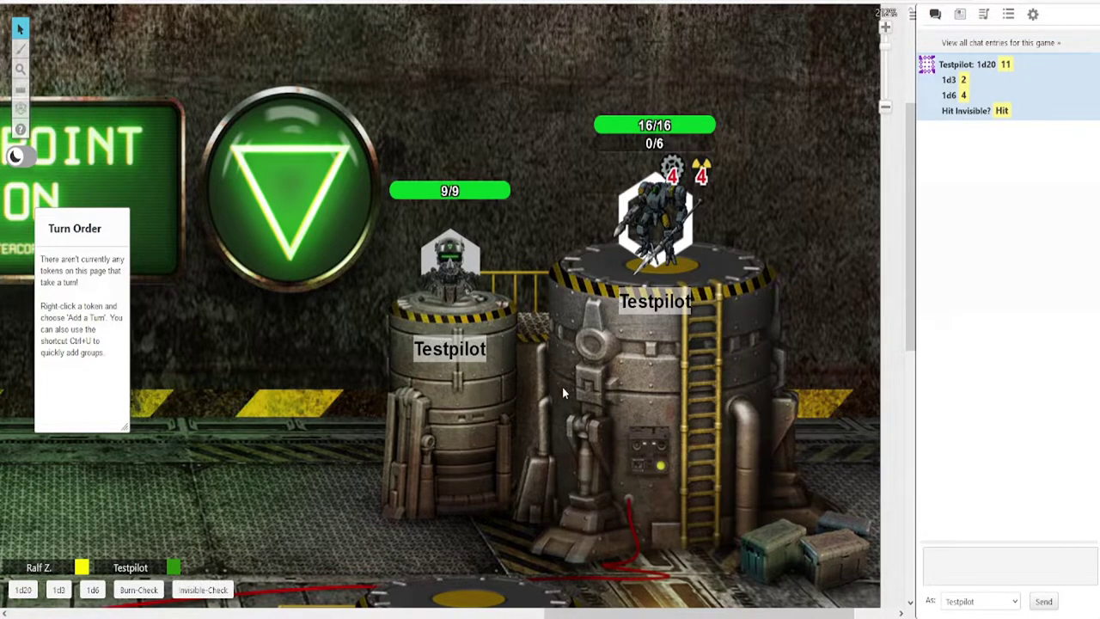
# - End the pilot token's turn and roll a Trigger named "this is a Trigger" with bonus 0 and no accuracy or difficulty
pyautogui.click(467, 259)
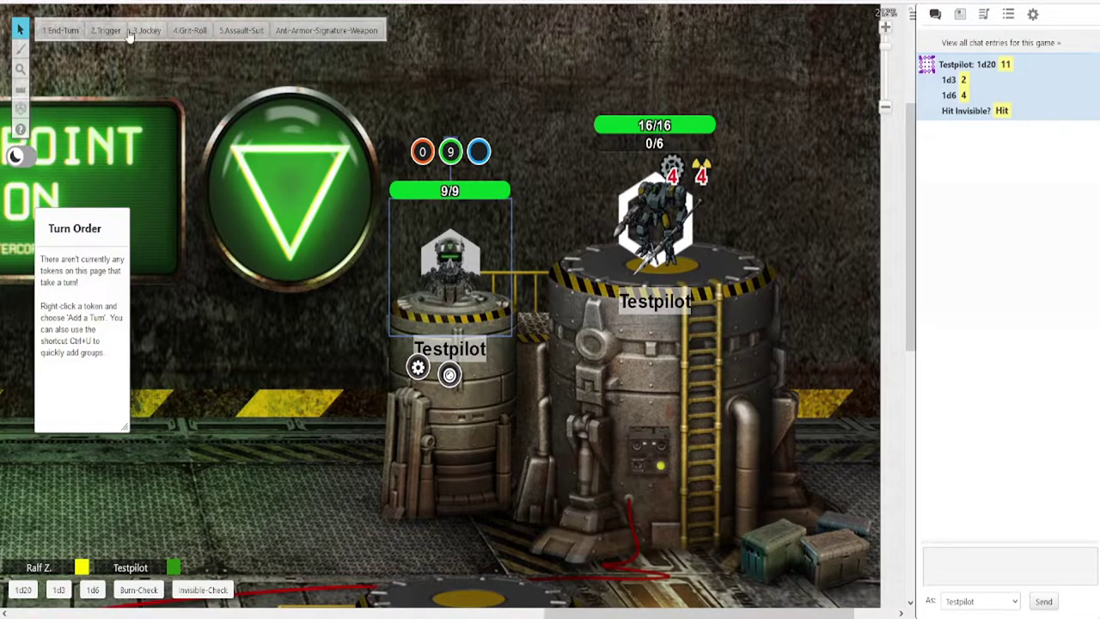
pyautogui.click(62, 31)
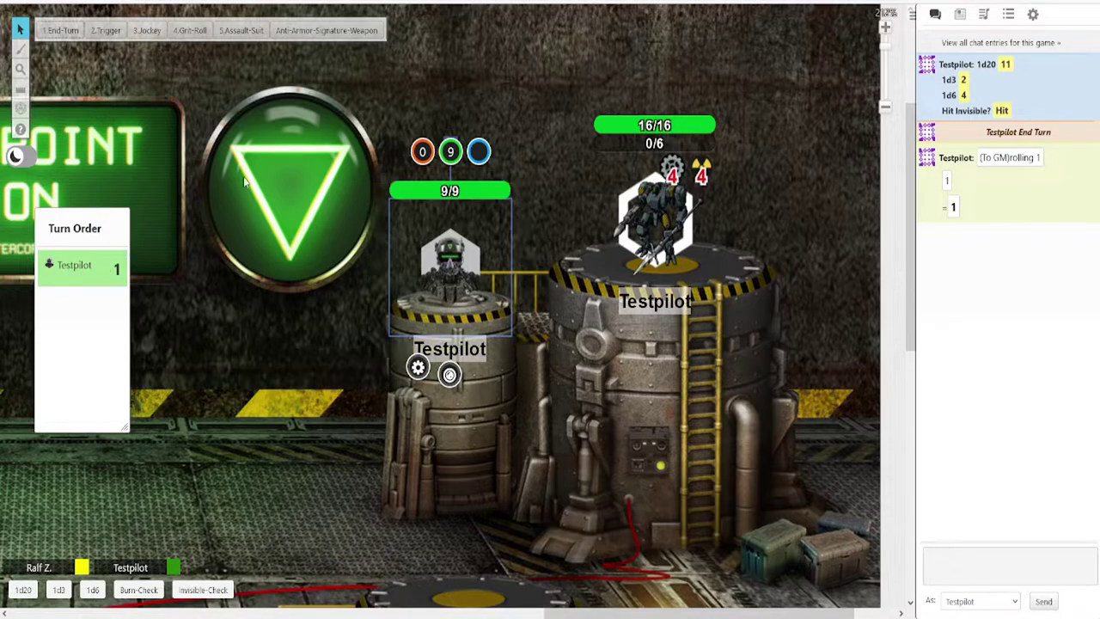
pyautogui.click(105, 31)
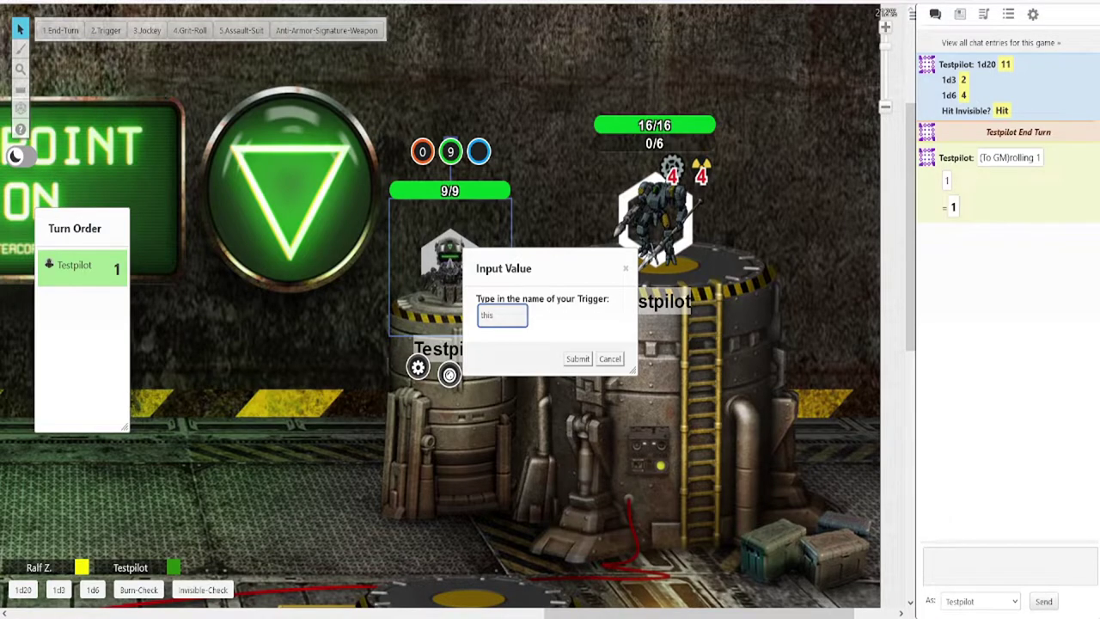
pyautogui.write('this is a Trigger')
pyautogui.press('Return')
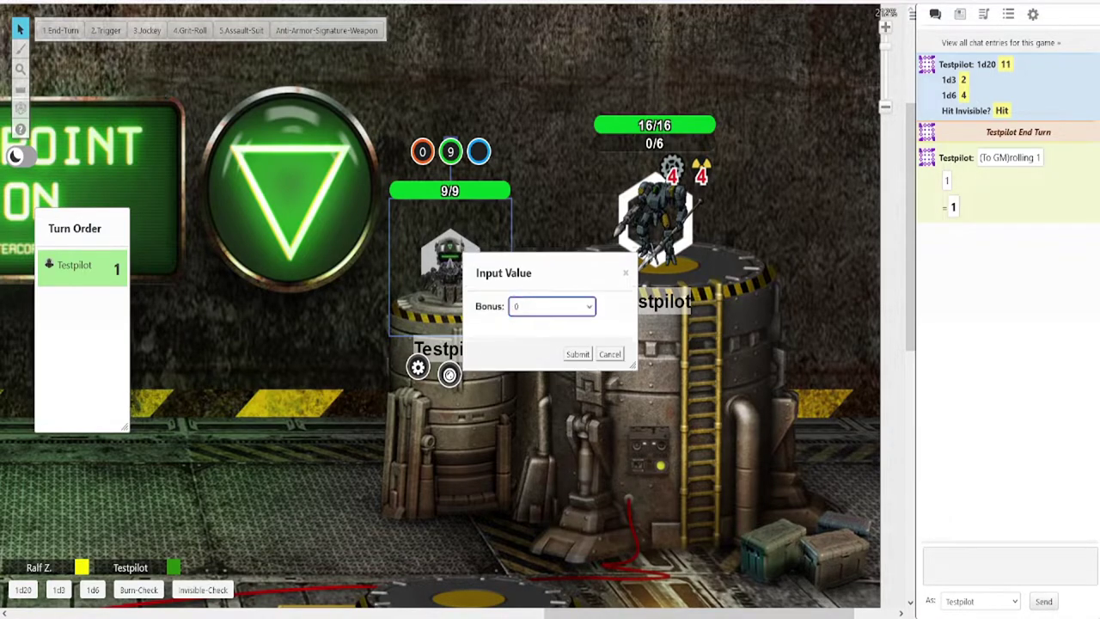
pyautogui.click(575, 352)
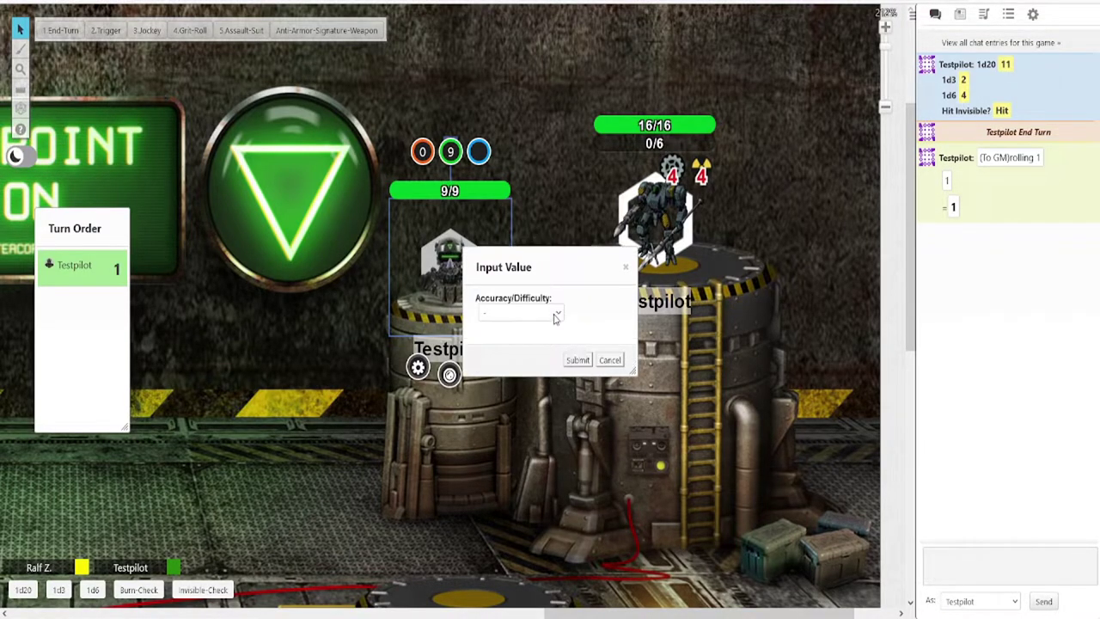
pyautogui.click(579, 361)
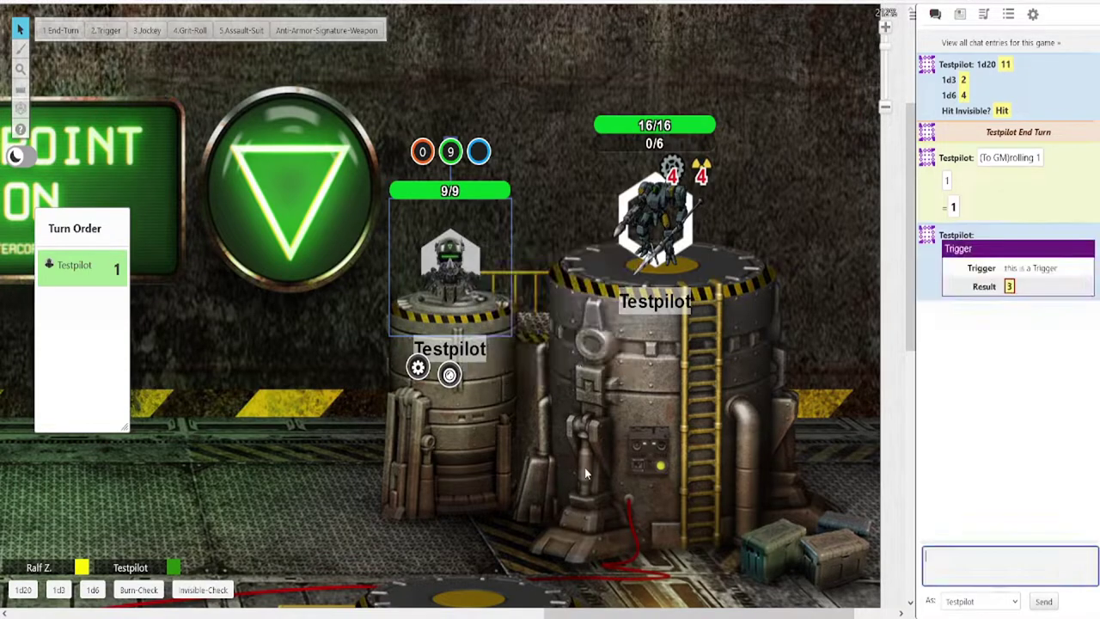
pyautogui.moveTo(1012, 292)
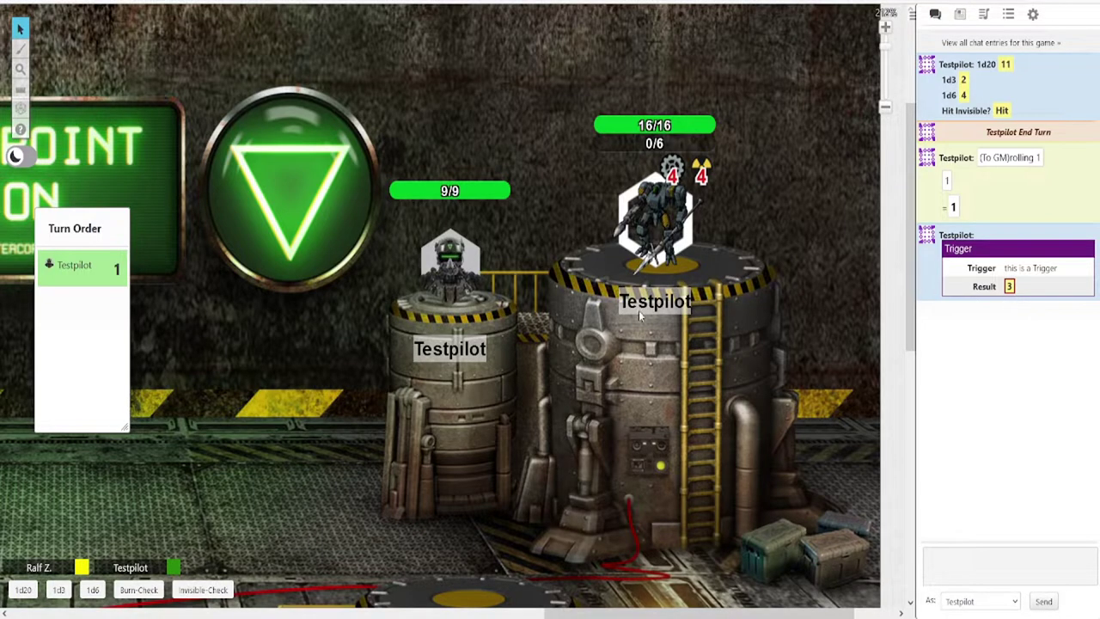
# - Run the pilot token's Jockey action with no accuracy or difficulty
pyautogui.click(496, 283)
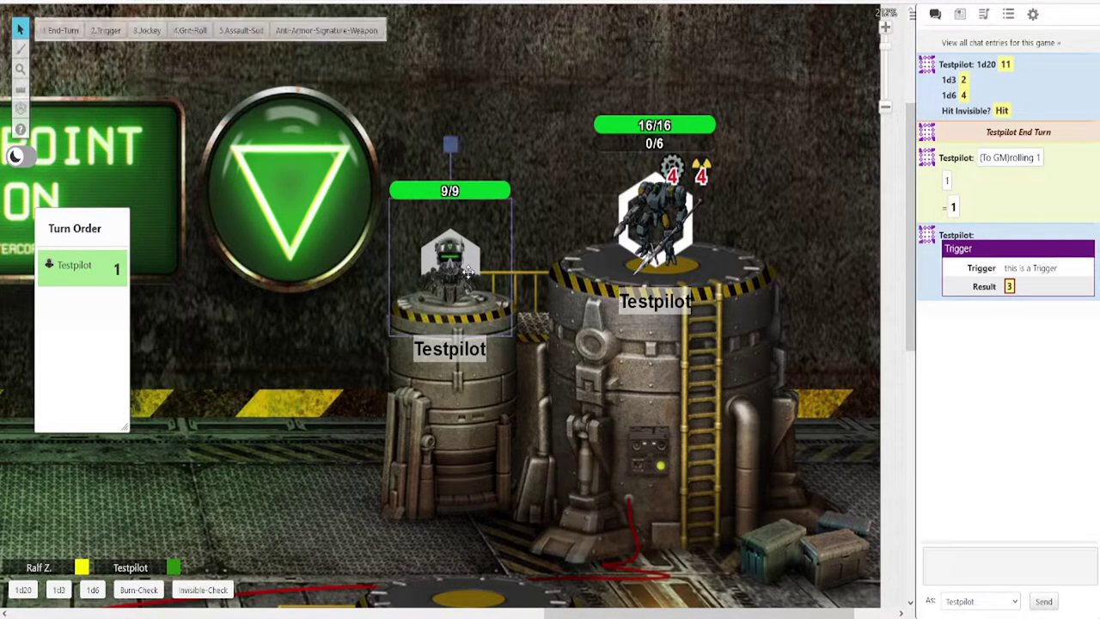
pyautogui.click(145, 31)
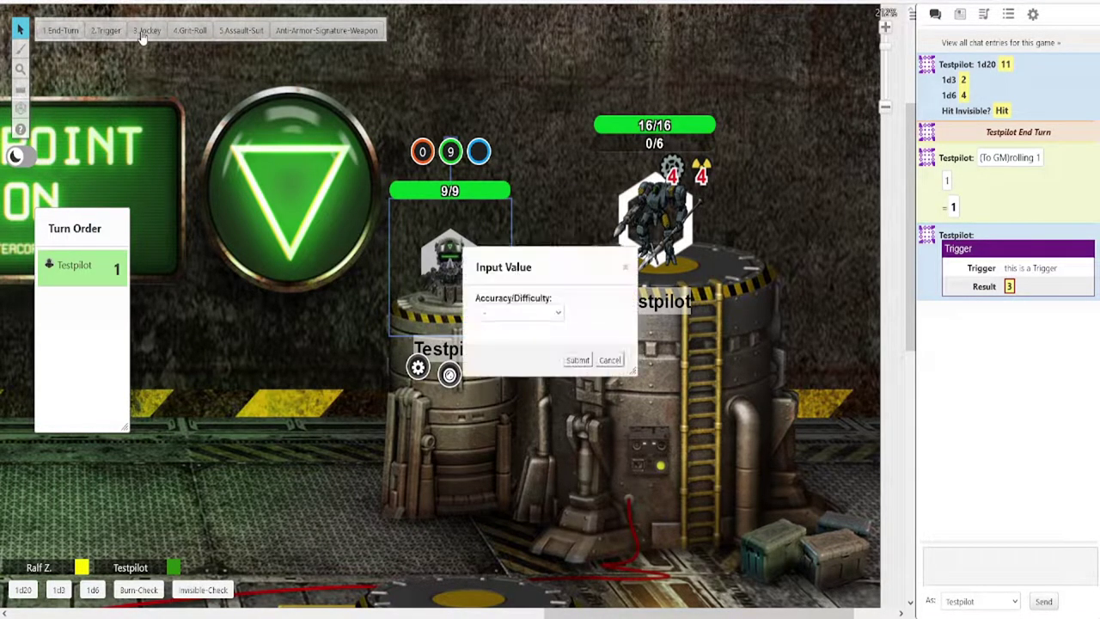
pyautogui.click(573, 359)
pyautogui.click(599, 441)
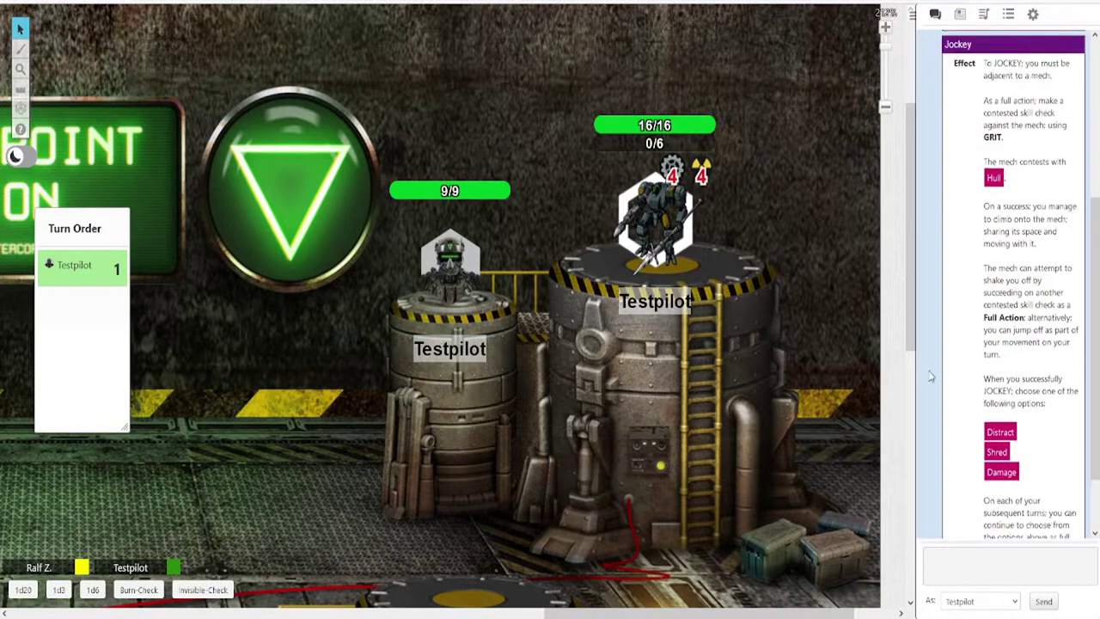
# - Post the pilot token's Assault Suit stats to chat and make a Grit roll
pyautogui.click(431, 300)
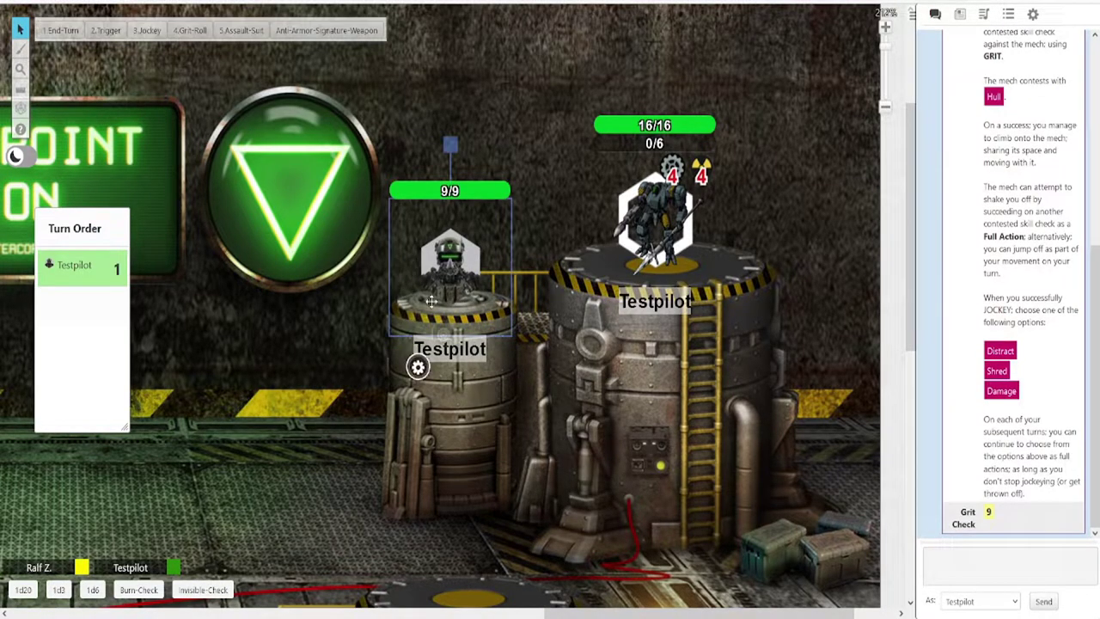
pyautogui.click(238, 34)
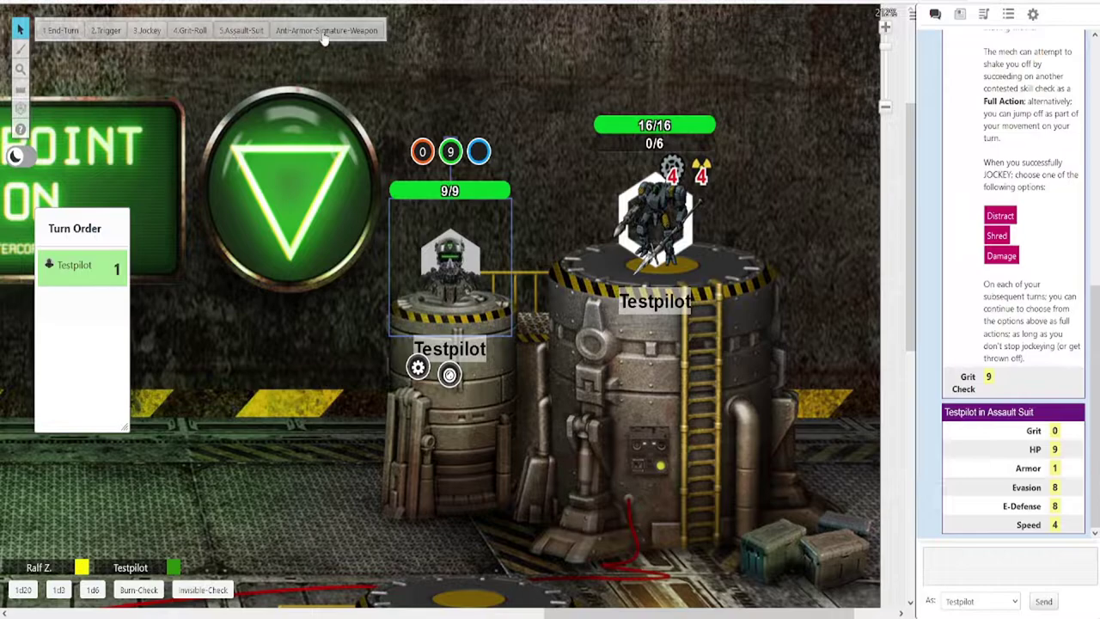
pyautogui.click(191, 30)
pyautogui.click(377, 176)
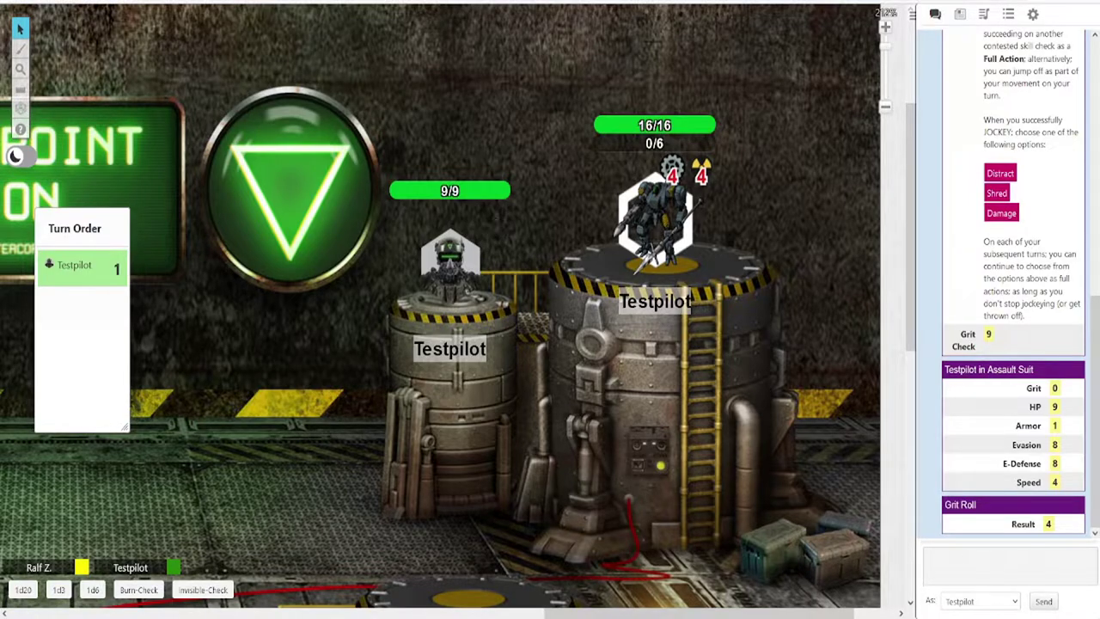
pyautogui.moveTo(1050, 525)
# - Select the mech token on the large platform and end its turn
pyautogui.scroll(2, 598, 382)
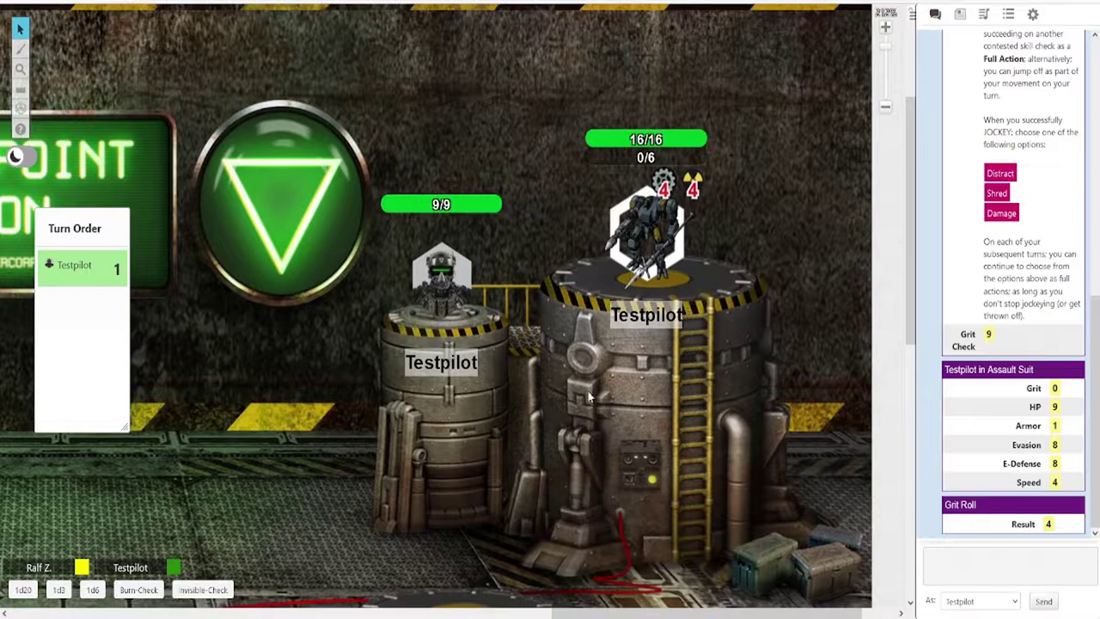
pyautogui.scroll(-1, 588, 391)
pyautogui.click(647, 232)
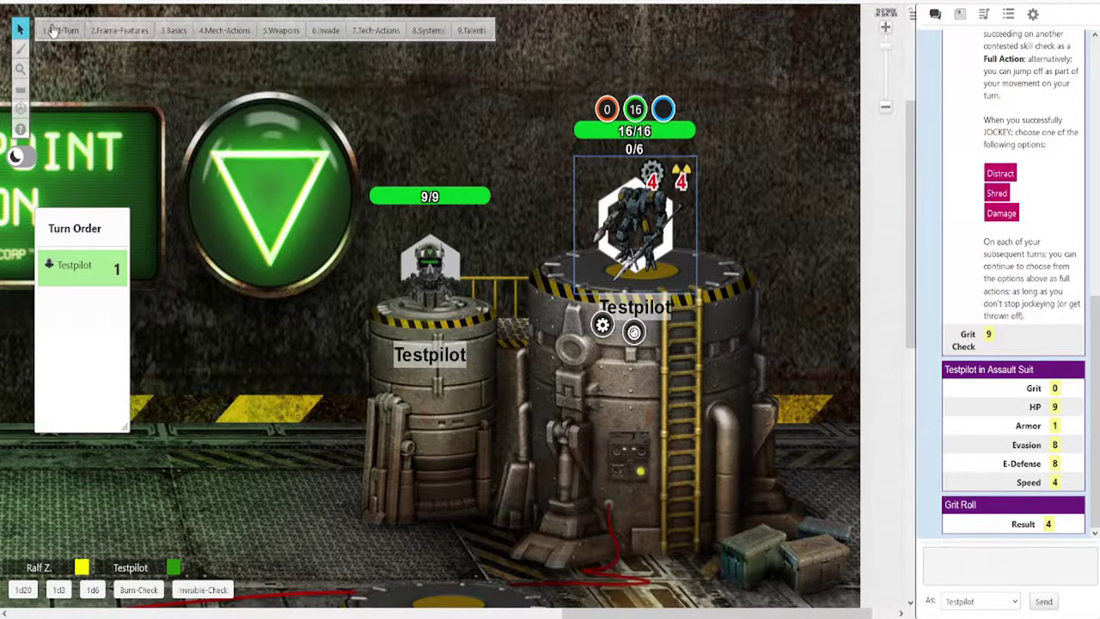
pyautogui.click(53, 31)
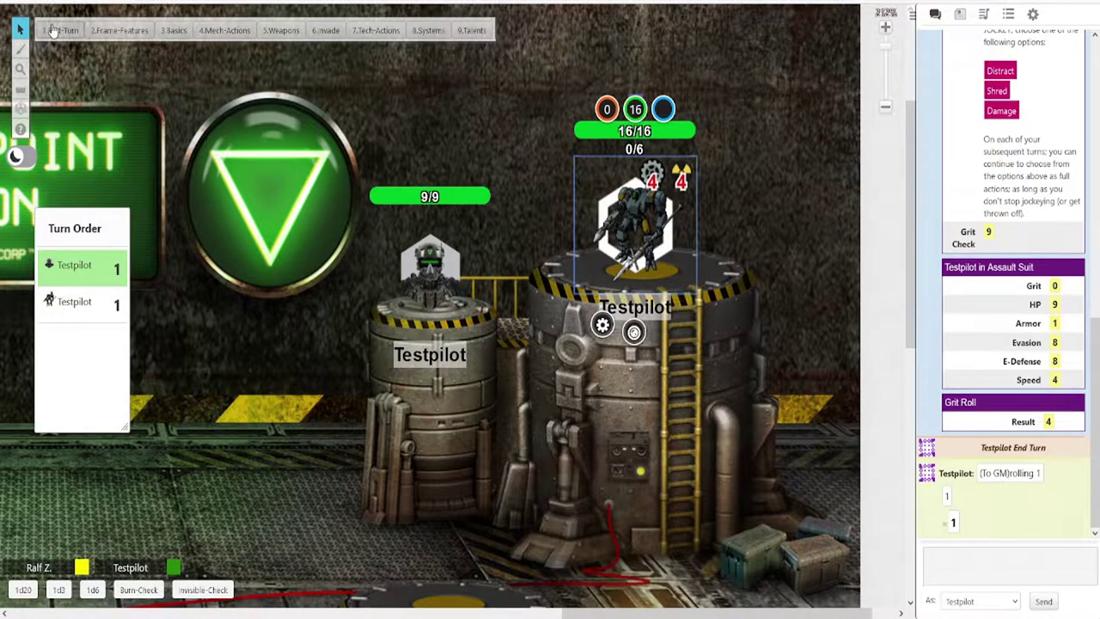
# - Bring up the mech's Frame Features in chat and post its Initiative and Replaceable Parts traits
pyautogui.click(103, 37)
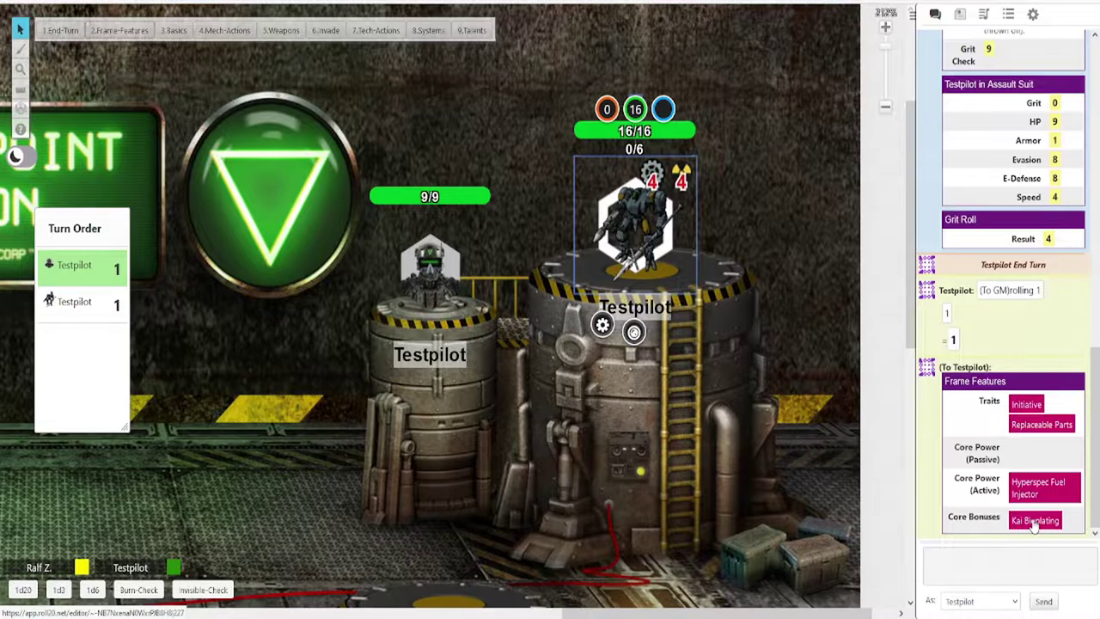
pyautogui.click(1016, 410)
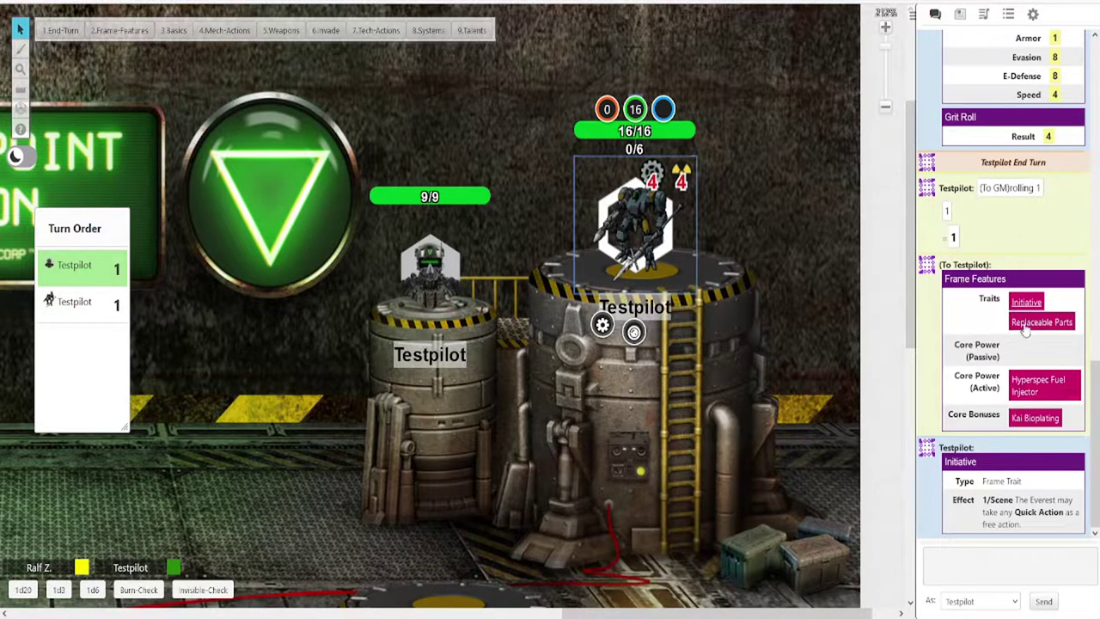
pyautogui.click(1024, 324)
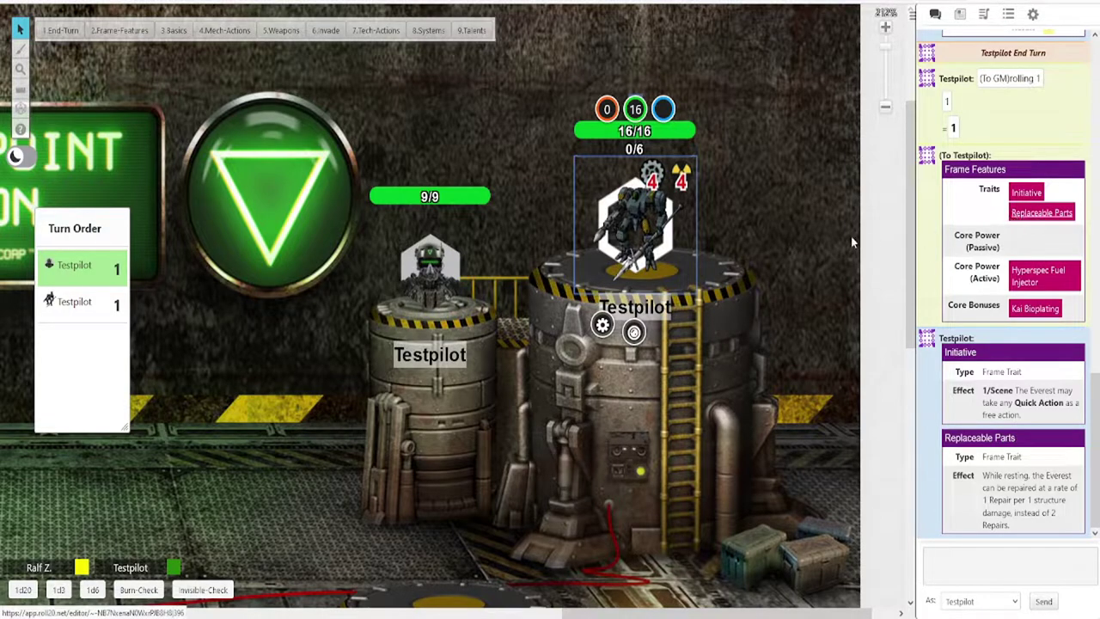
pyautogui.click(793, 234)
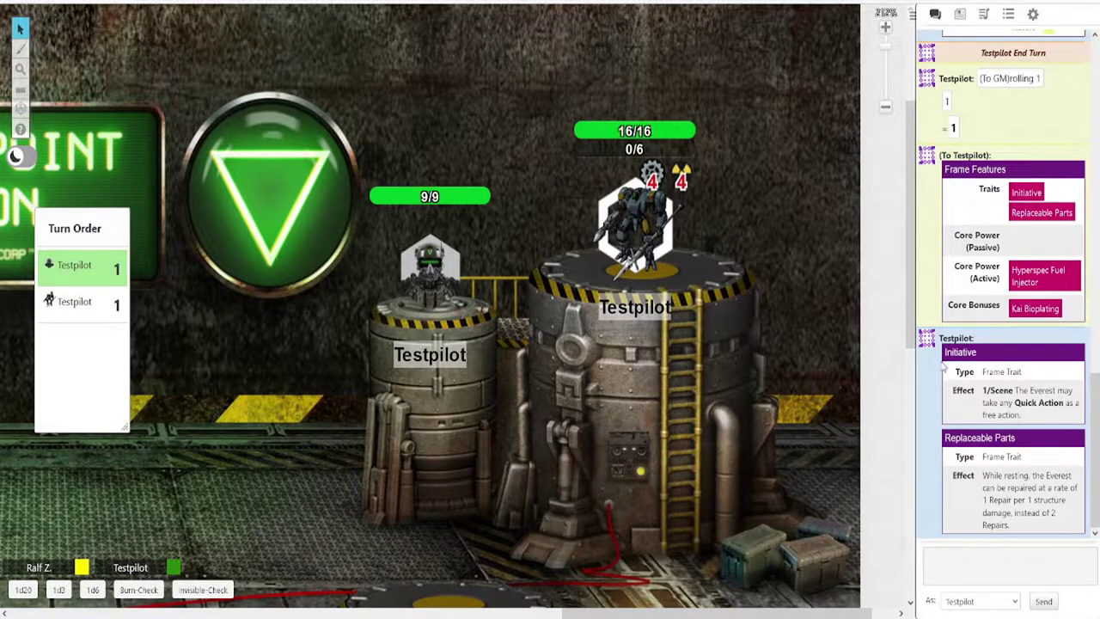
# - Post the mech's Hyperspec Fuel Injector core power and Kai Bioplating core bonus to chat
pyautogui.click(1046, 271)
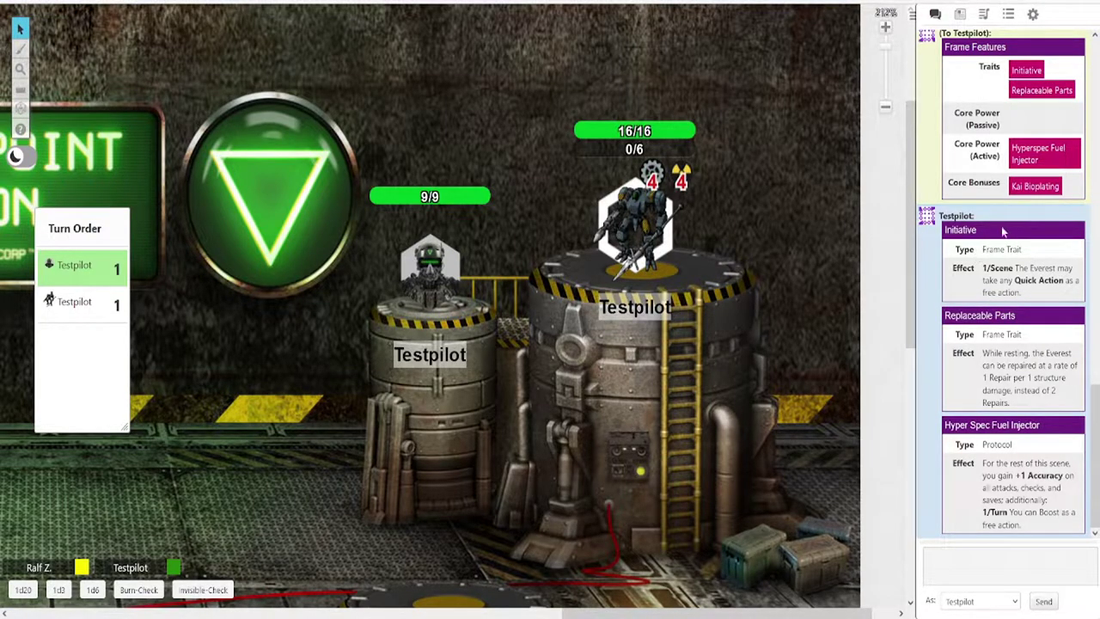
pyautogui.click(1021, 190)
pyautogui.scroll(2, 1010, 196)
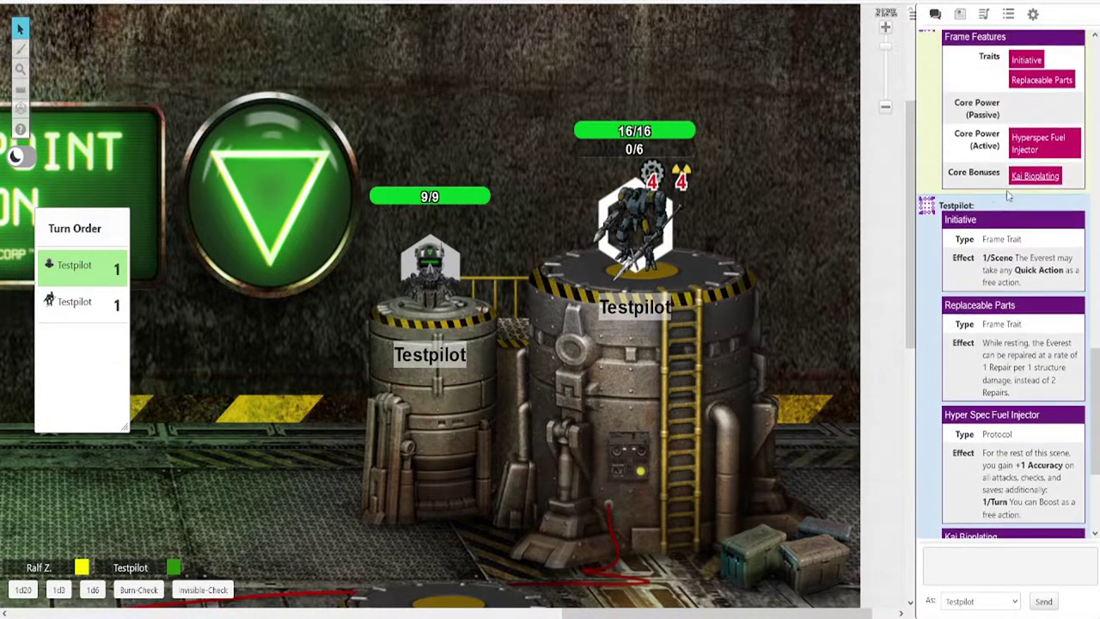
# - Post the Difficult Terrain and Jump rules referenced in the Kai Bioplating entry to chat
pyautogui.scroll(-2, 999, 225)
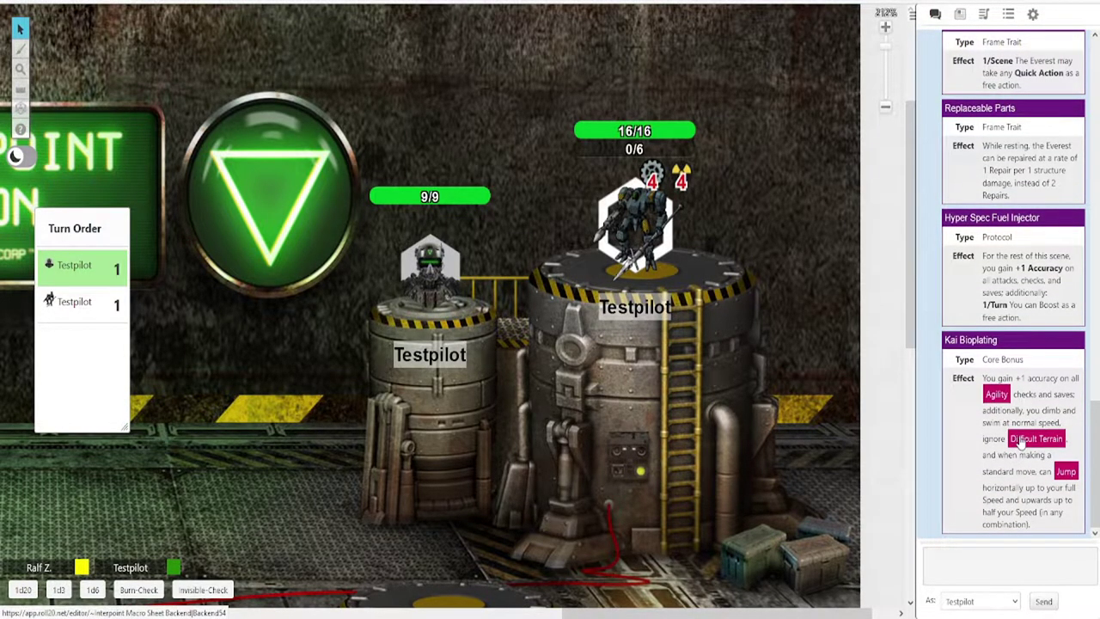
pyautogui.click(1020, 439)
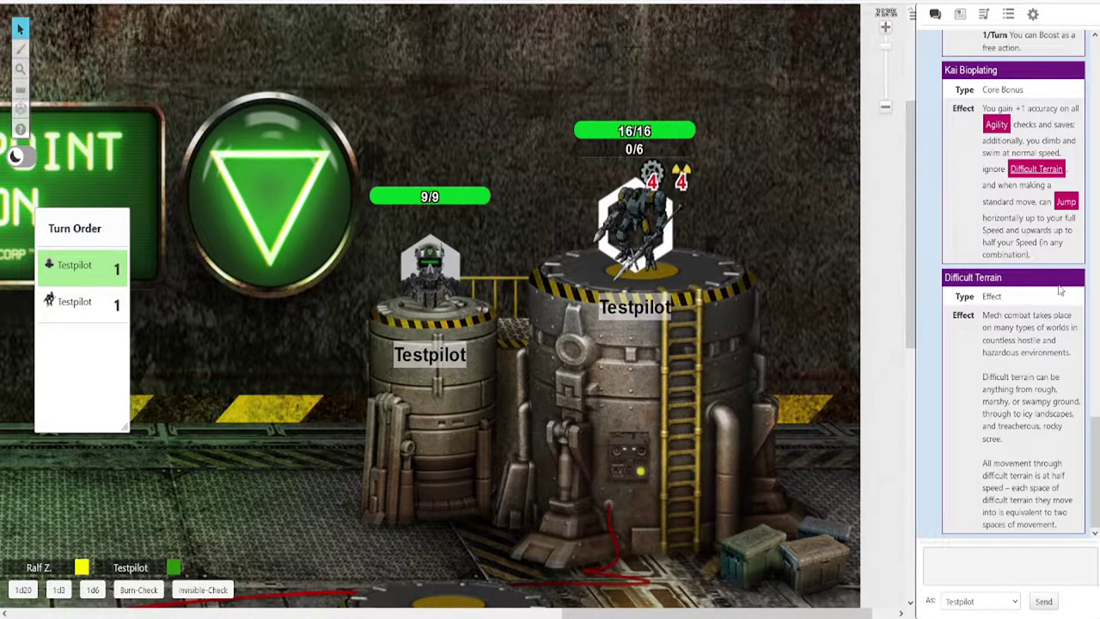
pyautogui.click(1065, 204)
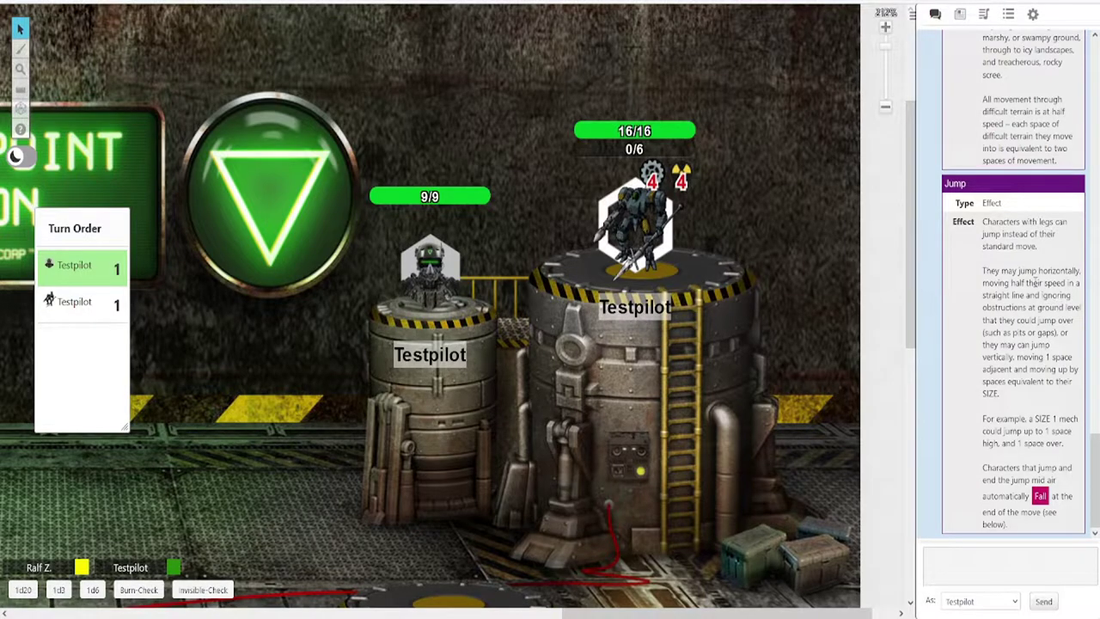
# - Bring up the mech's Basics in chat and roll structure damage for the 2nd lost structure
pyautogui.click(646, 239)
pyautogui.click(176, 31)
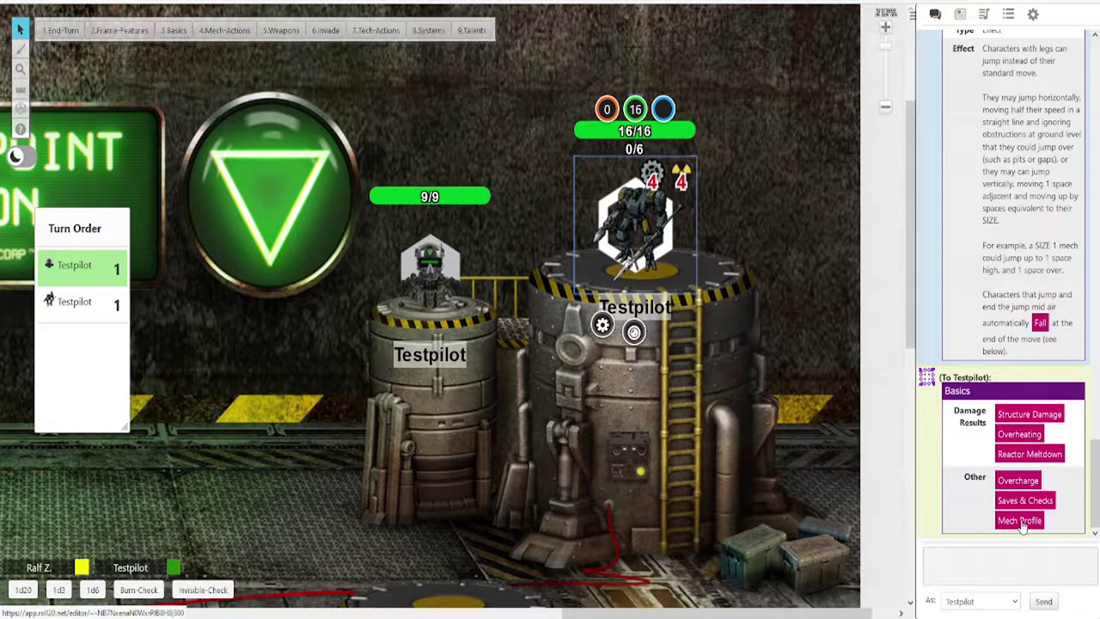
pyautogui.click(1009, 415)
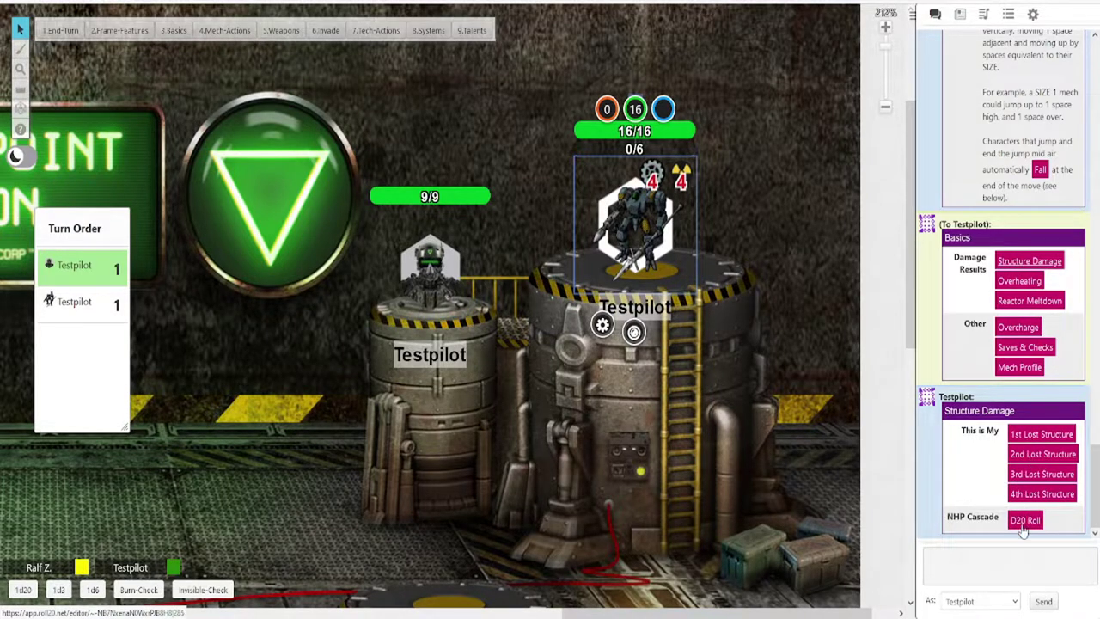
pyautogui.click(1021, 455)
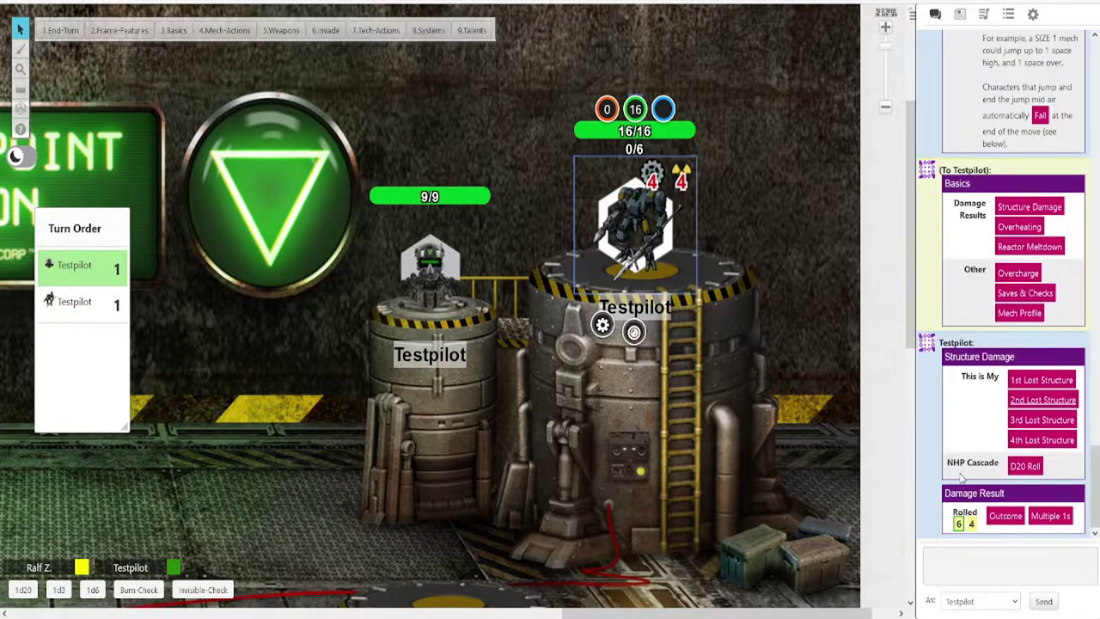
# - Post the structure damage roll's outcome to chat, review its effect text, and make the NHP Cascade D20 roll
pyautogui.click(1005, 515)
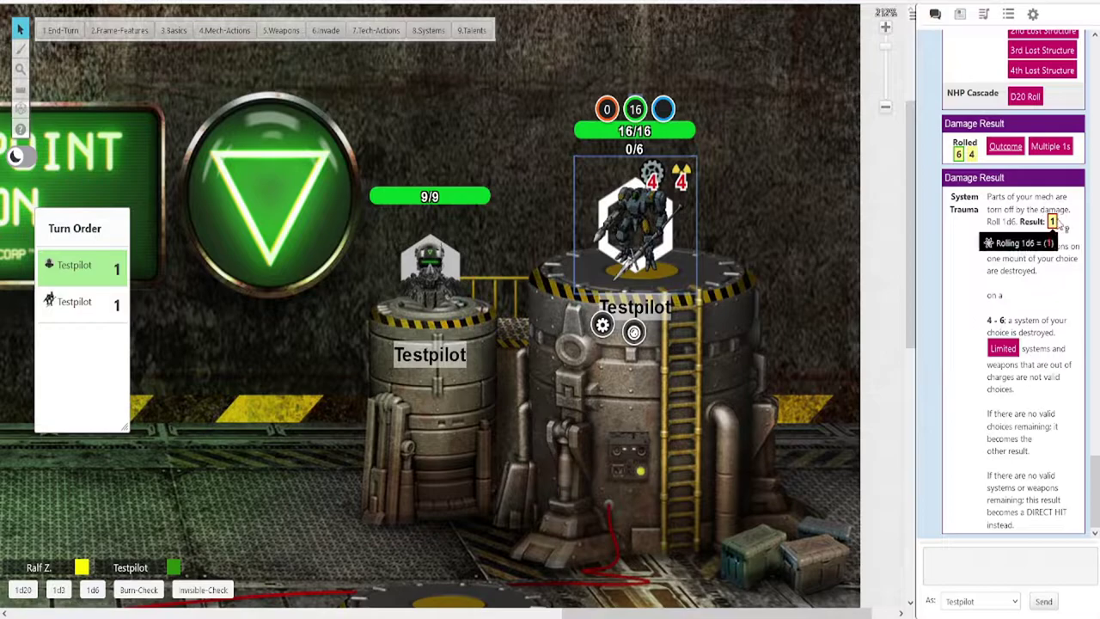
pyautogui.moveTo(1040, 274); pyautogui.dragTo(975, 251)
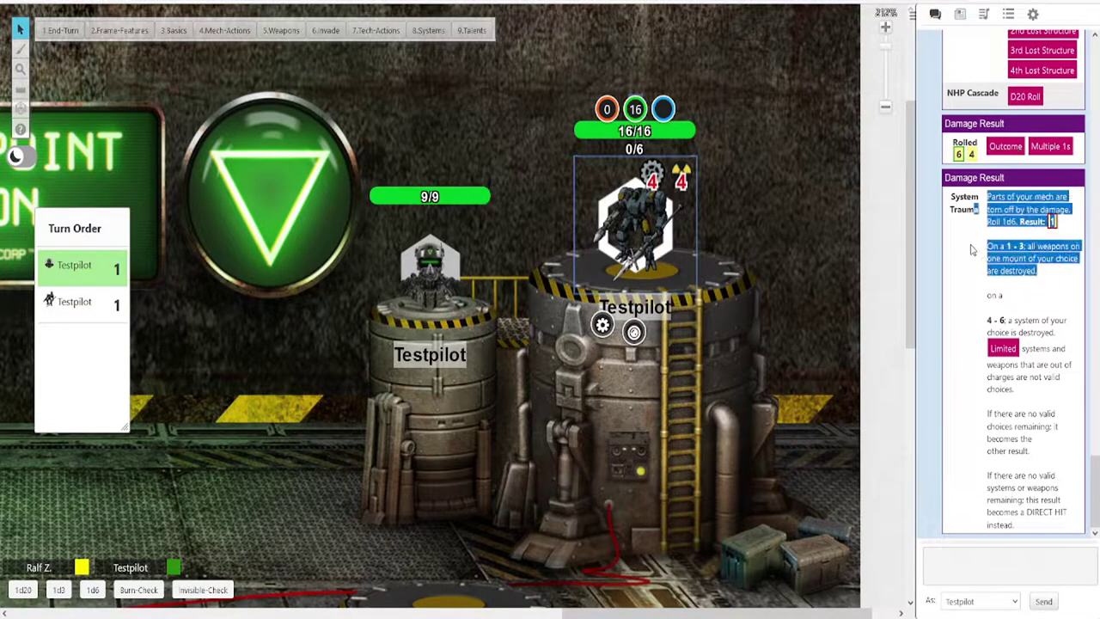
pyautogui.click(973, 266)
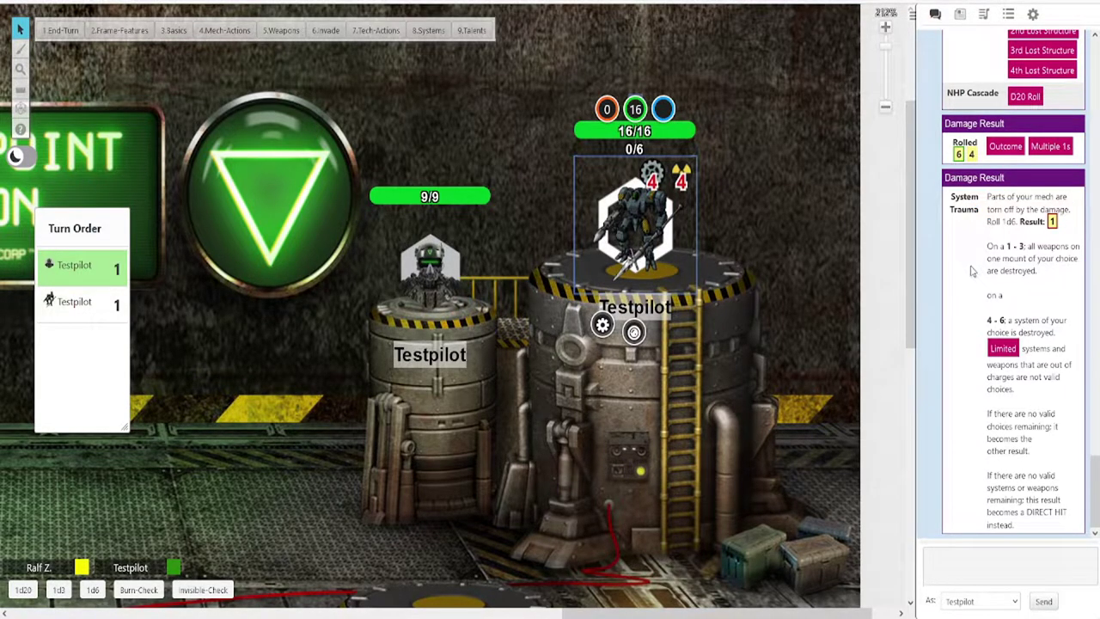
pyautogui.scroll(2, 971, 272)
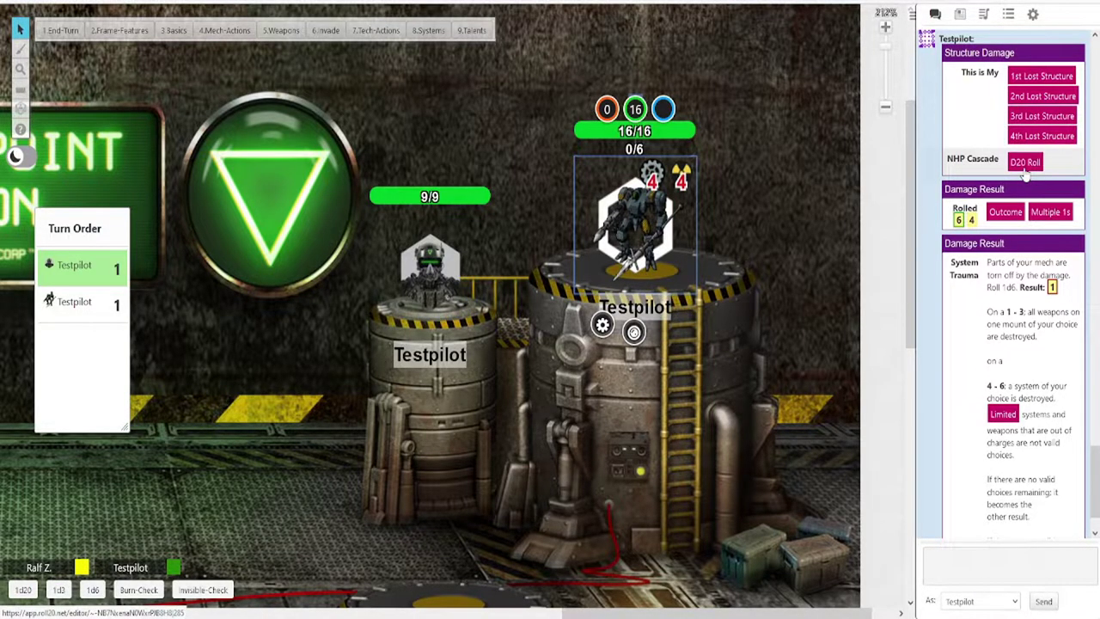
pyautogui.click(1024, 163)
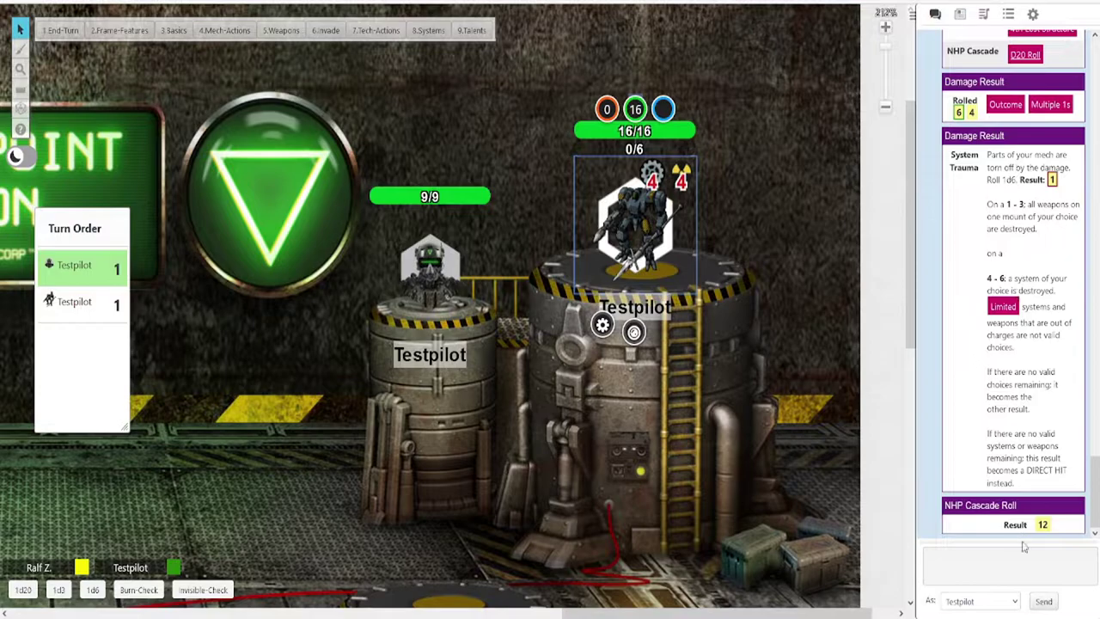
# - Bring up the mech's Basics again, roll overheating for the 3rd lost stress, and post the outcome
pyautogui.click(658, 238)
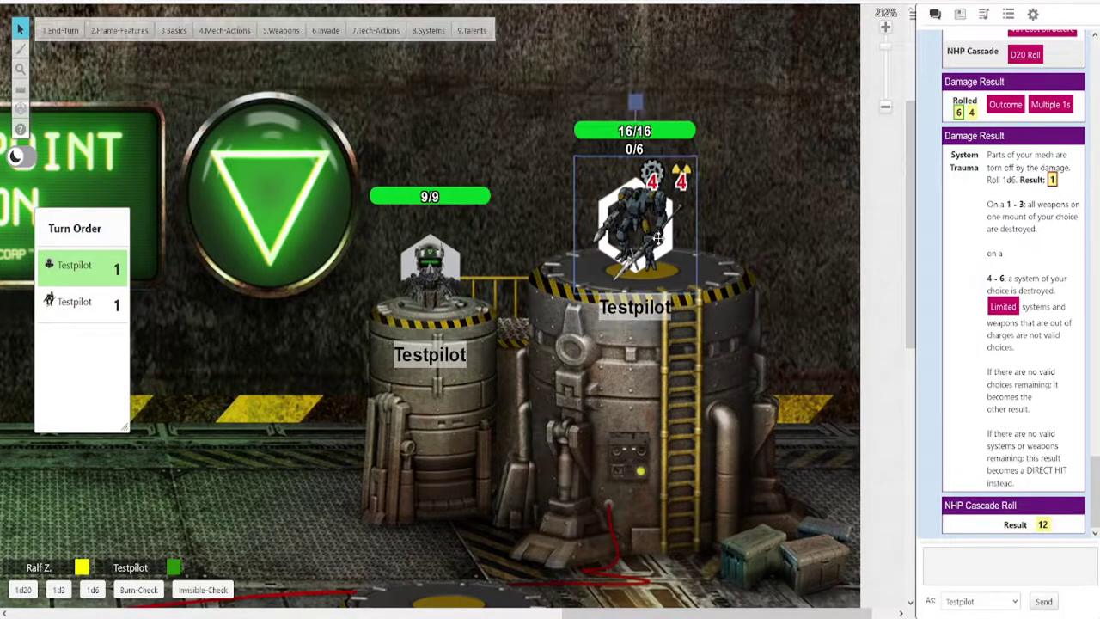
pyautogui.scroll(2, 996, 393)
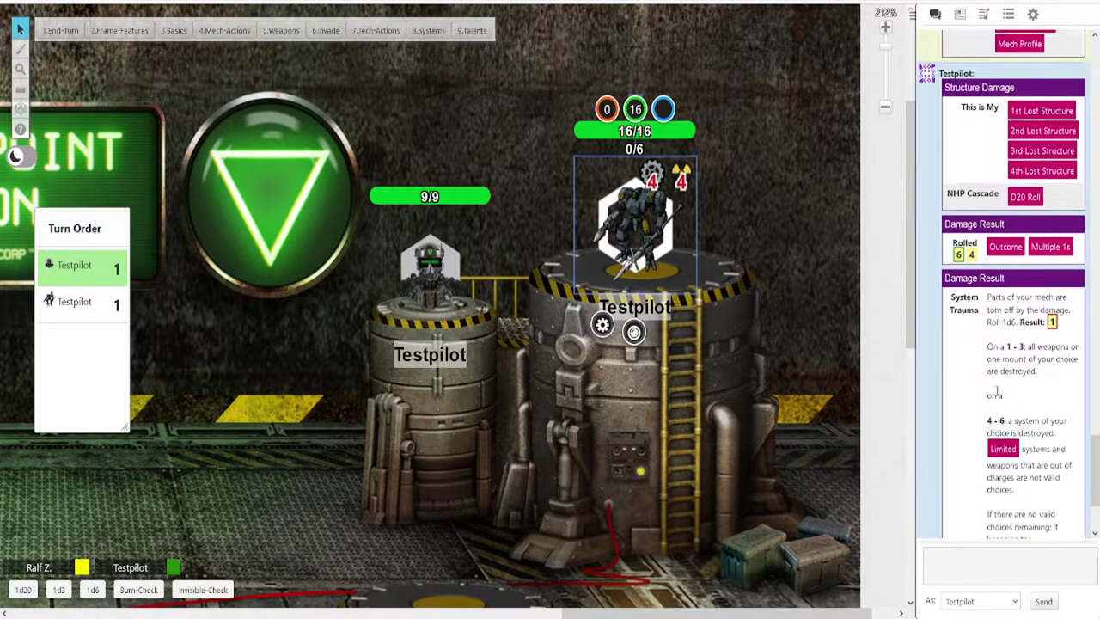
pyautogui.scroll(10, 997, 394)
pyautogui.scroll(-14, 997, 391)
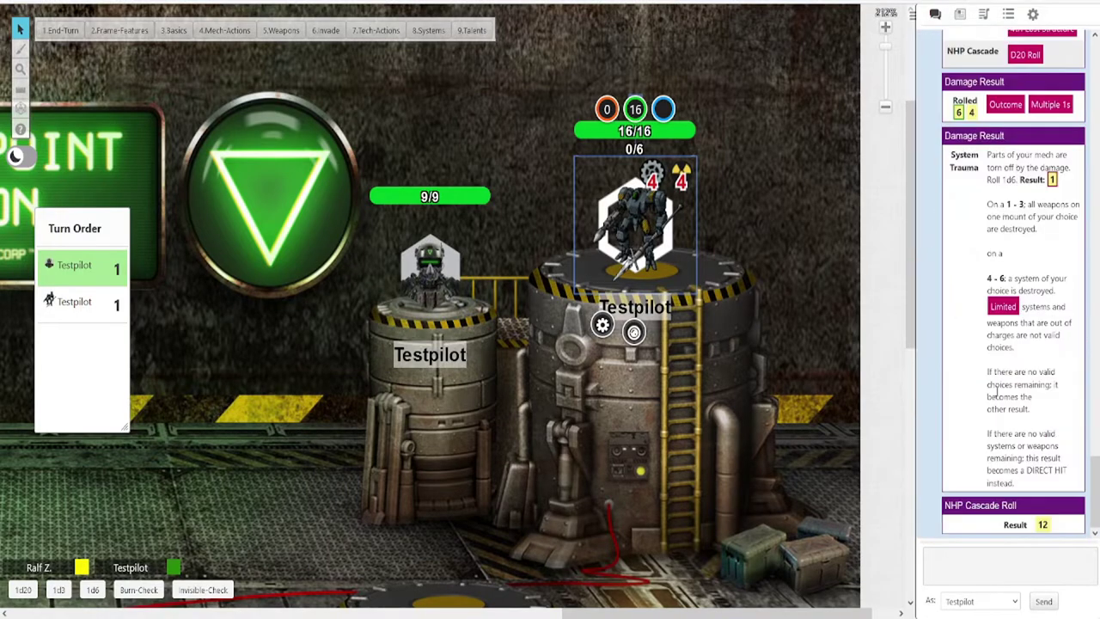
pyautogui.click(174, 30)
pyautogui.click(558, 413)
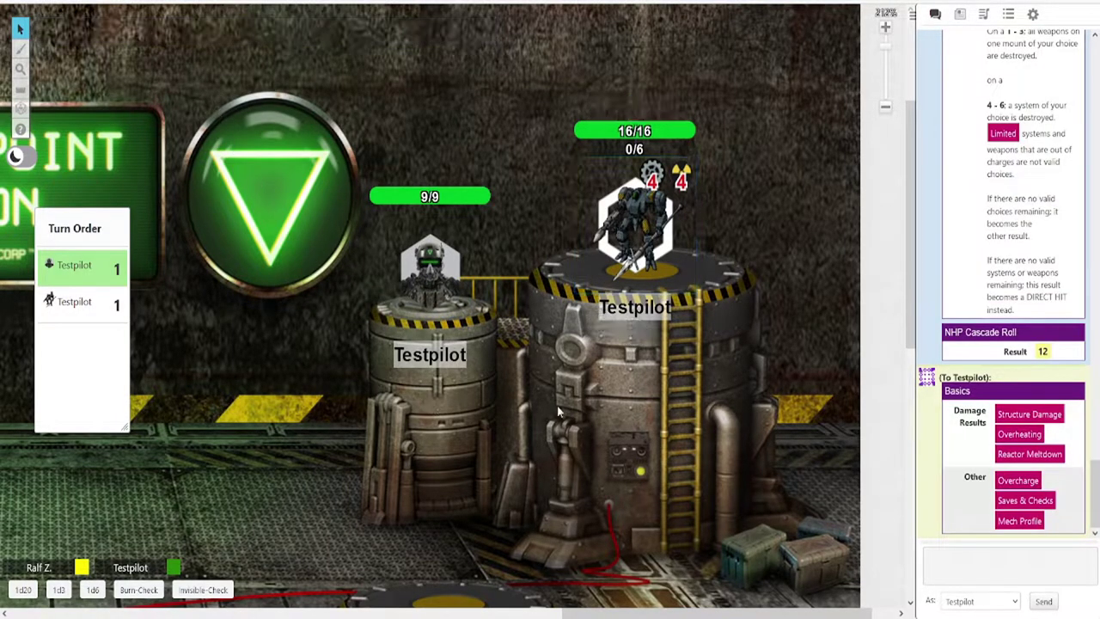
pyautogui.click(1019, 433)
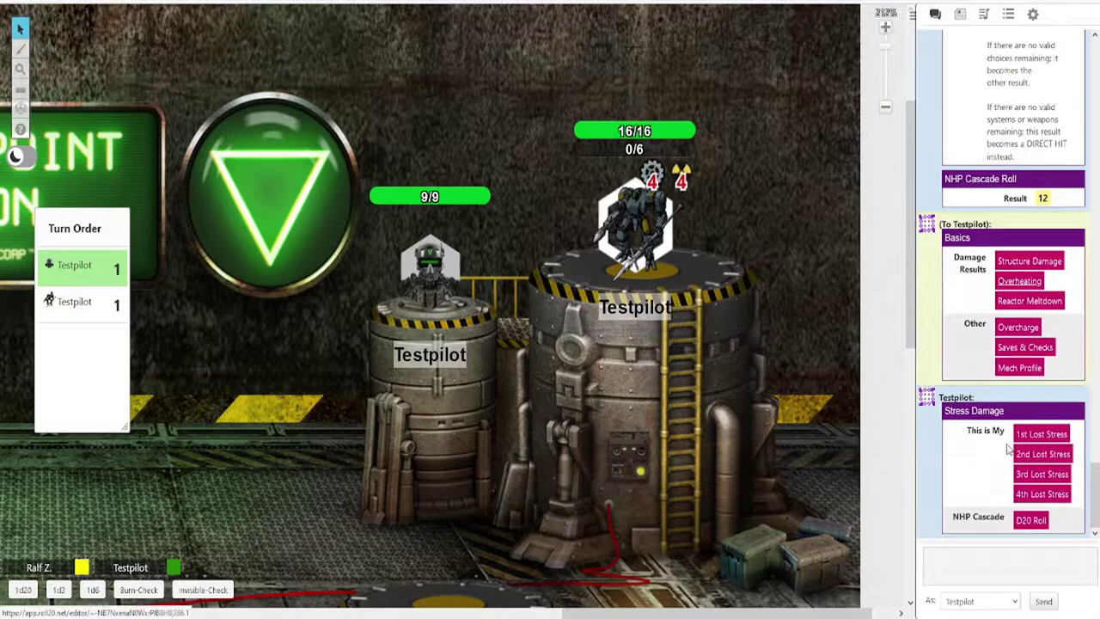
pyautogui.click(1037, 474)
pyautogui.click(1010, 512)
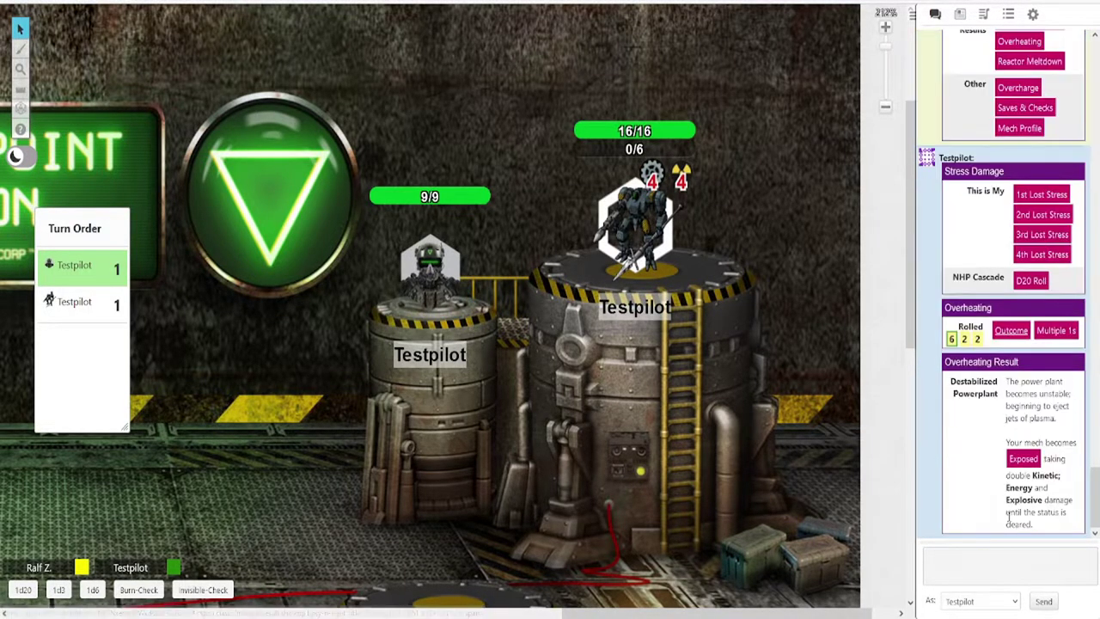
# - Reselect the mech token and post its Reactor Meltdown to chat
pyautogui.click(575, 203)
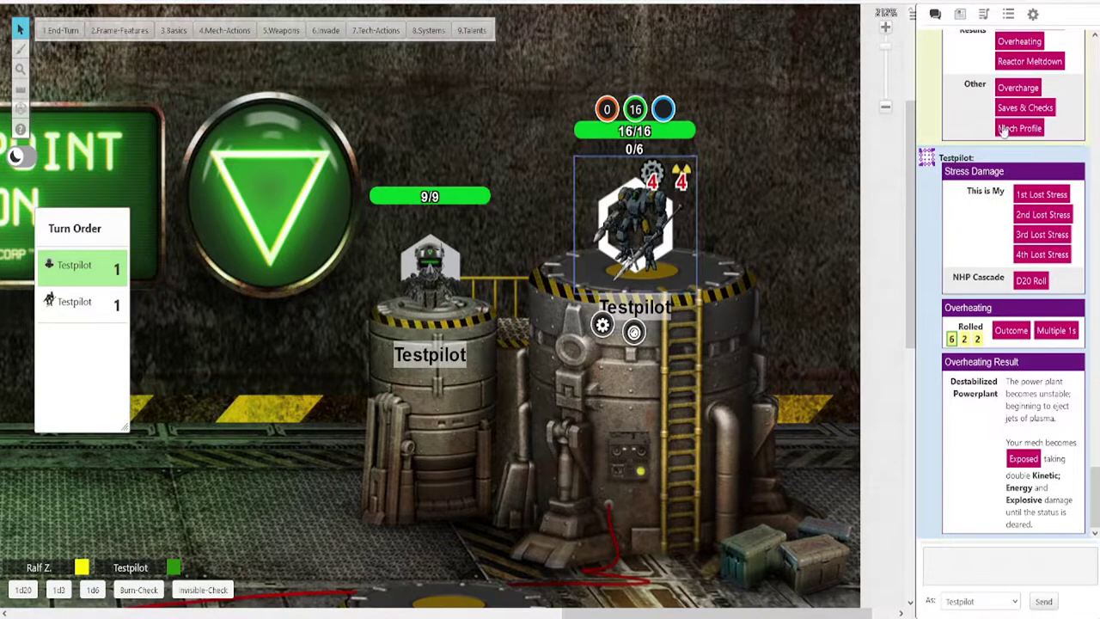
pyautogui.click(1005, 65)
pyautogui.click(751, 313)
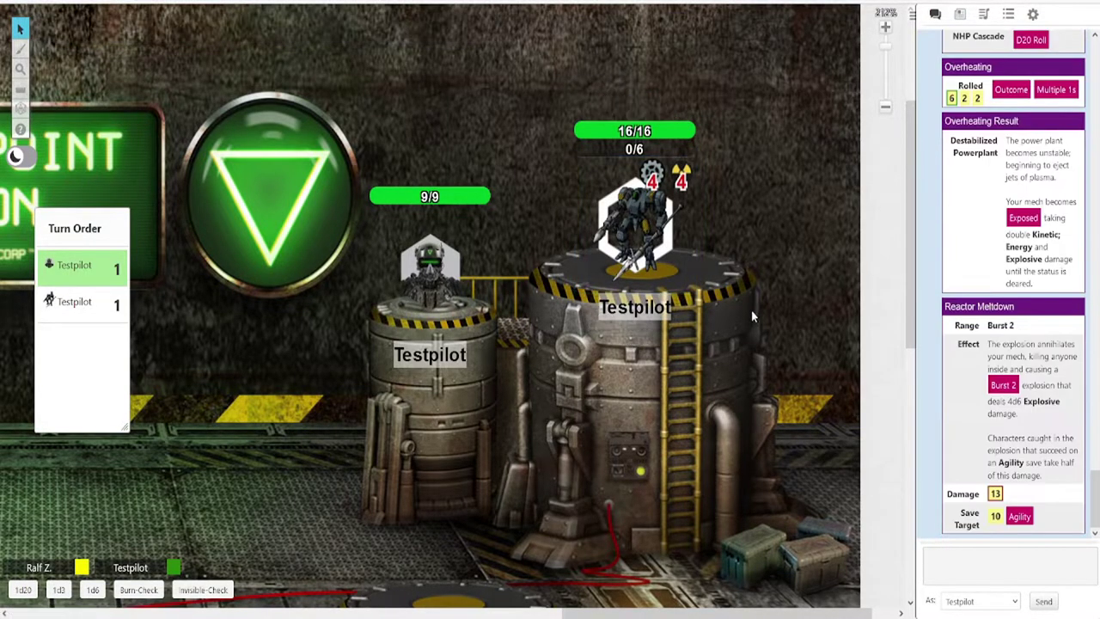
# - Bring up the mech's Basics and overcharge the mech as its 4th+ Overcharge
pyautogui.click(629, 262)
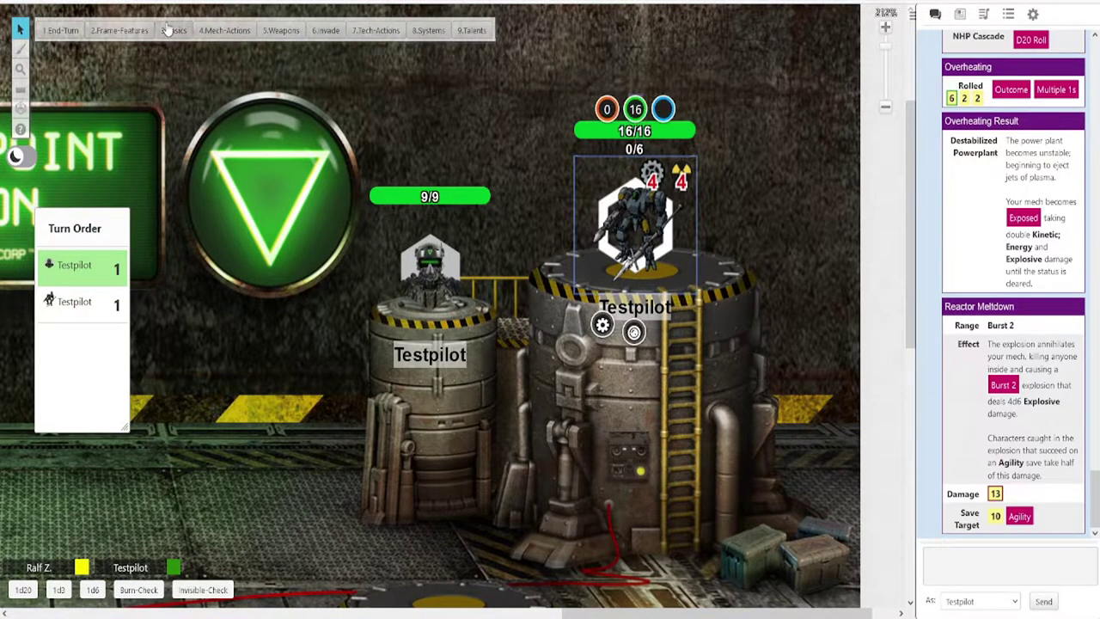
pyautogui.click(168, 29)
pyautogui.click(1011, 484)
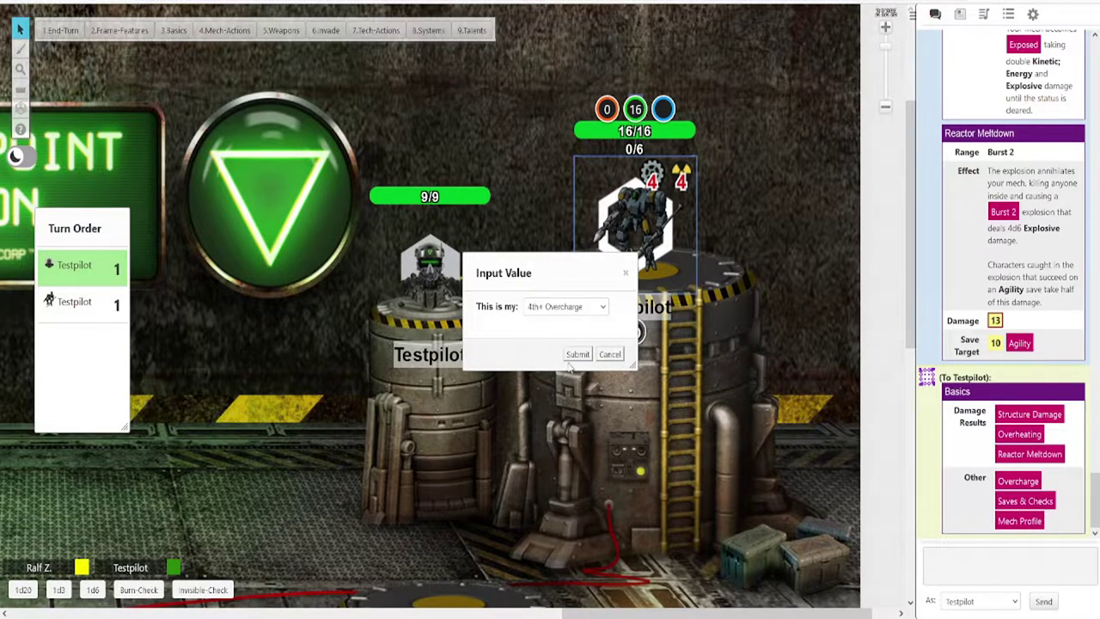
pyautogui.click(575, 355)
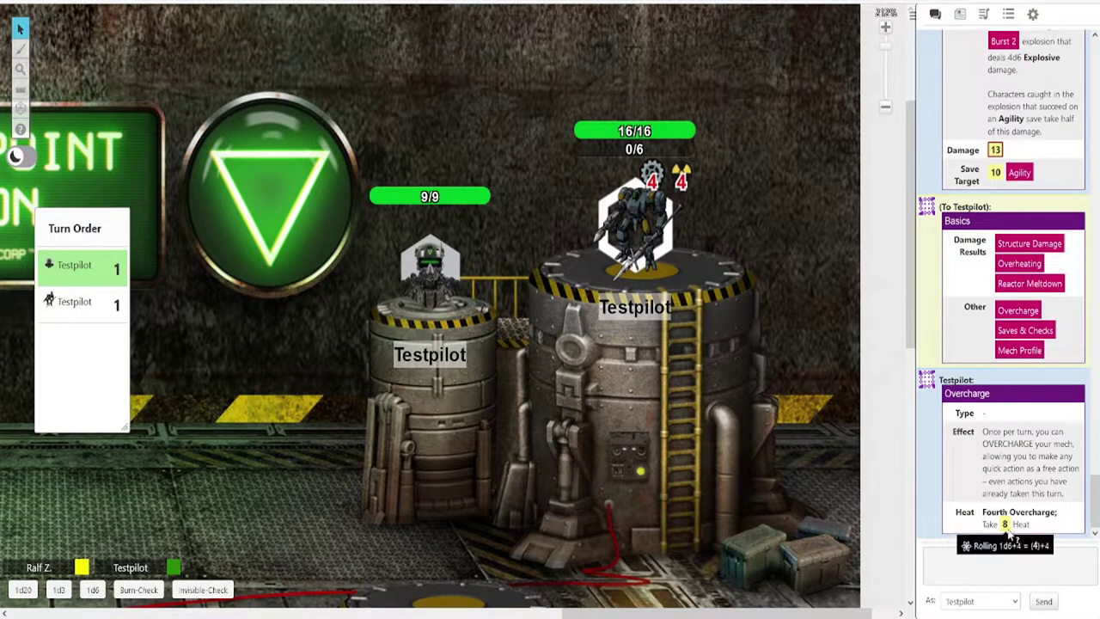
# - Set the mech token's heat to 8, and reset it to 0
pyautogui.click(601, 233)
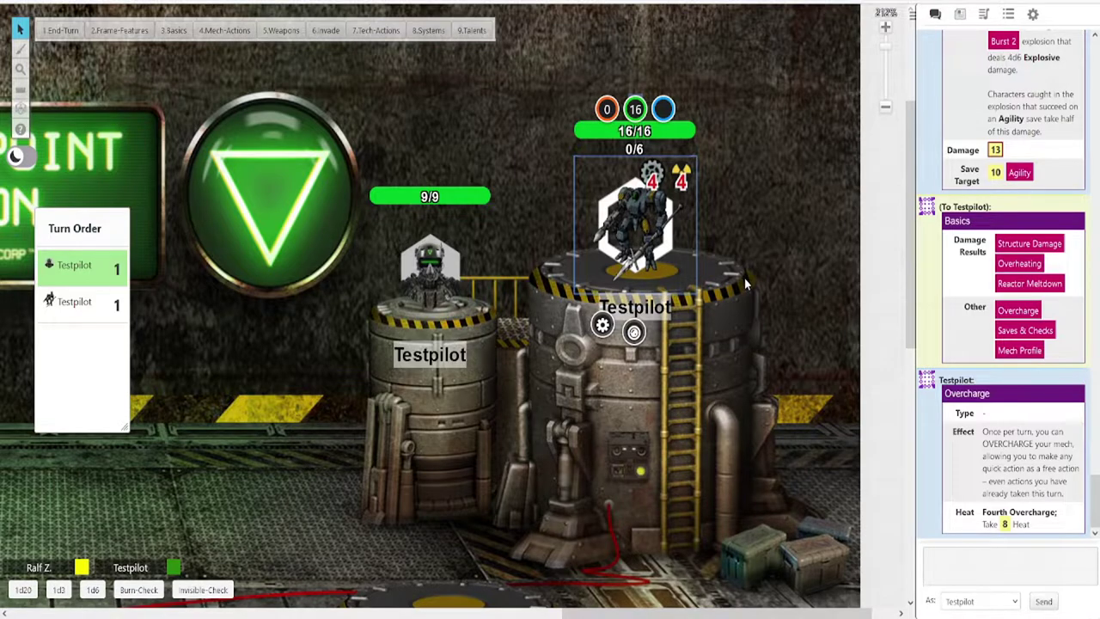
pyautogui.click(606, 109)
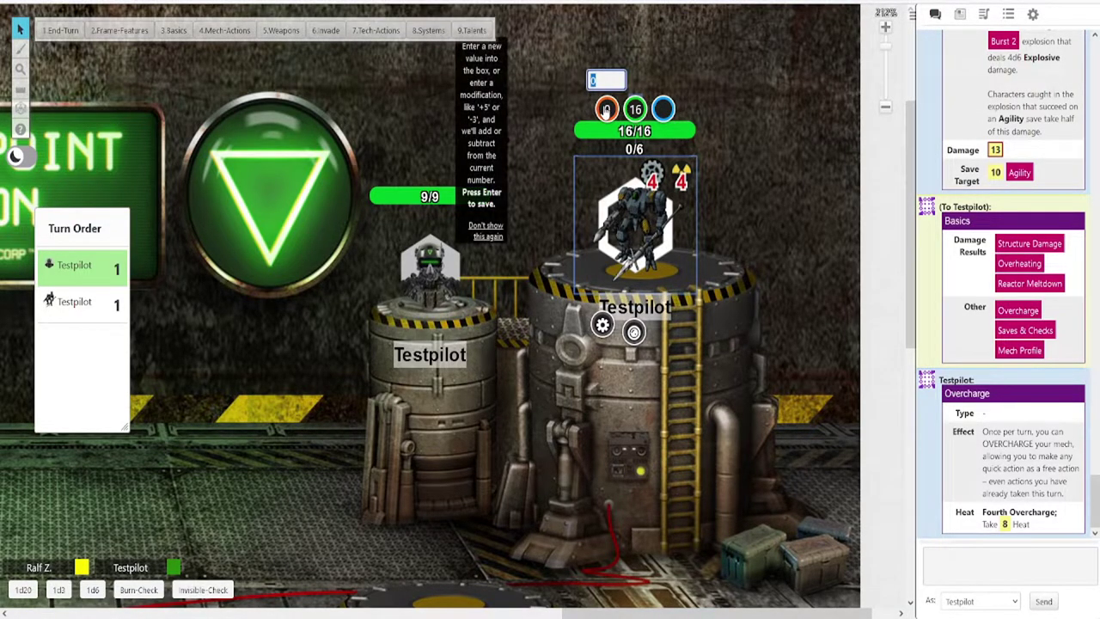
pyautogui.write('8')
pyautogui.press('Return')
pyautogui.click(606, 110)
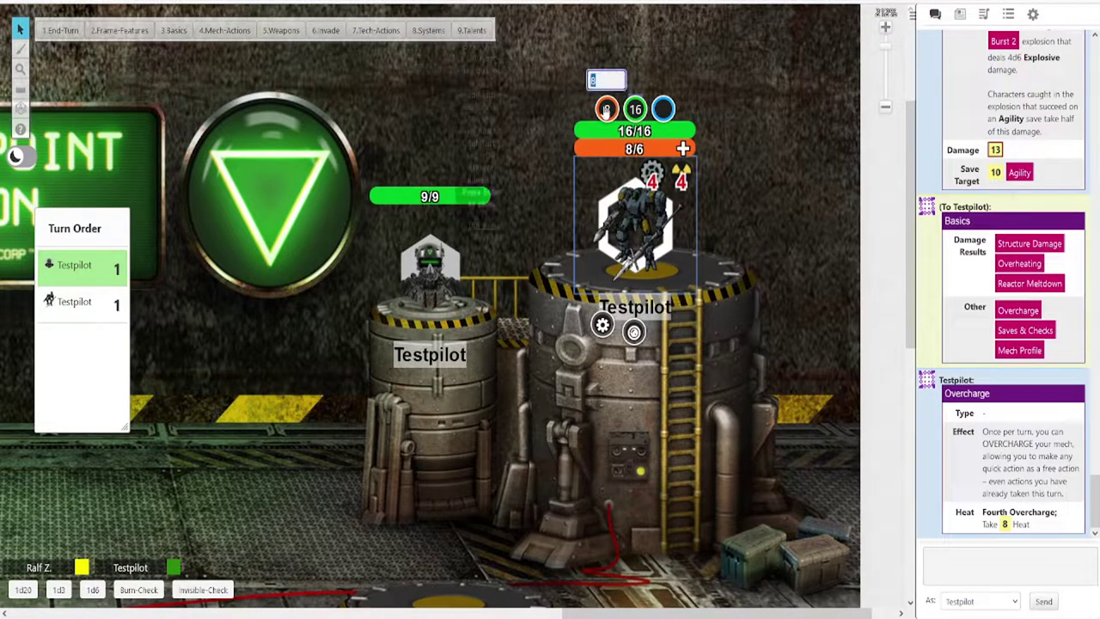
pyautogui.write('0')
pyautogui.press('Return')
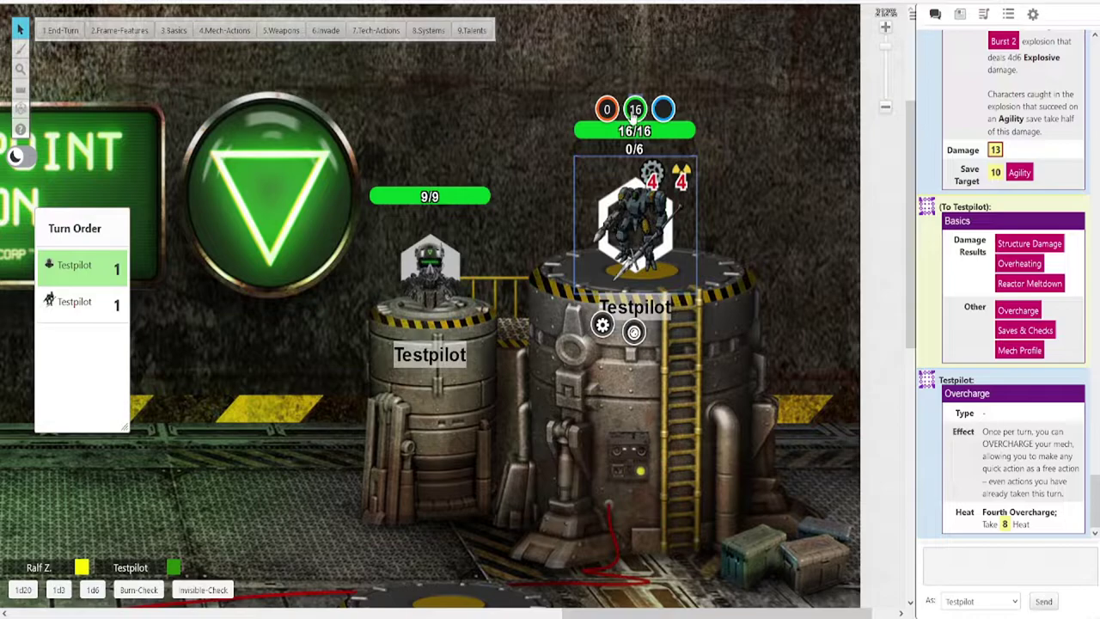
# - Subtract 123 from the mech token's hit points, restore them to 16, and deselect the token
pyautogui.click(635, 109)
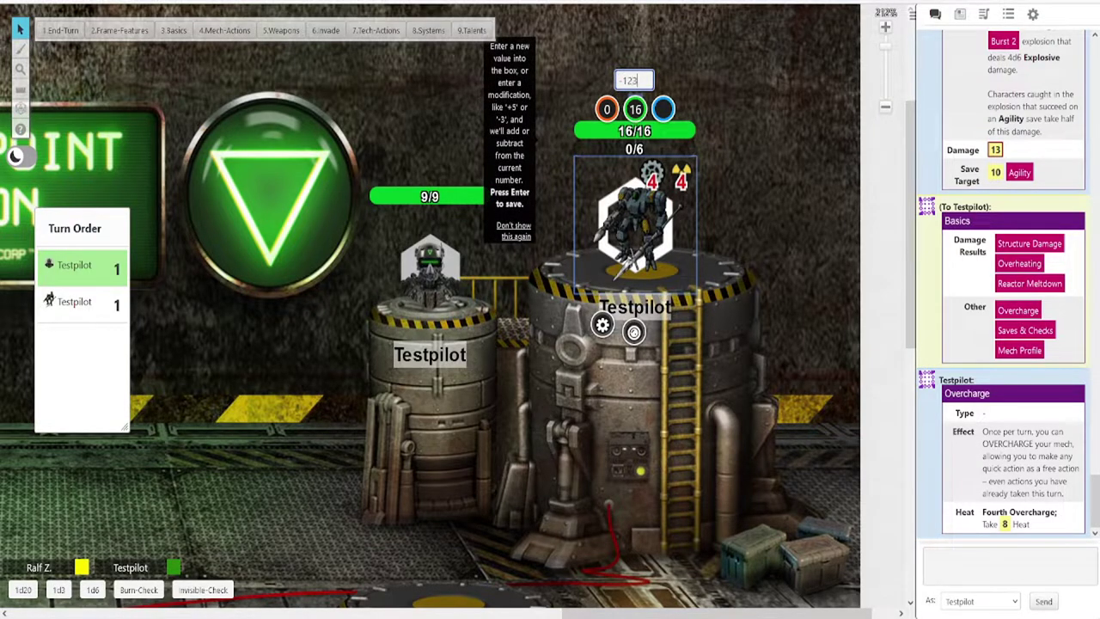
pyautogui.write('-123')
pyautogui.press('Escape')
pyautogui.click(635, 109)
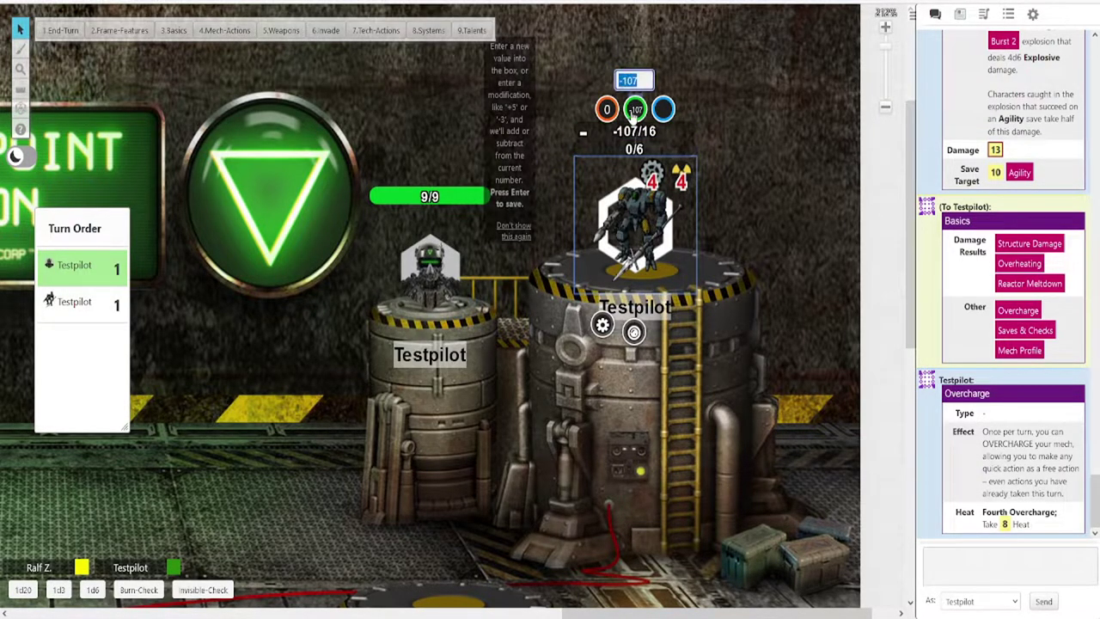
pyautogui.press('Escape')
pyautogui.click(782, 308)
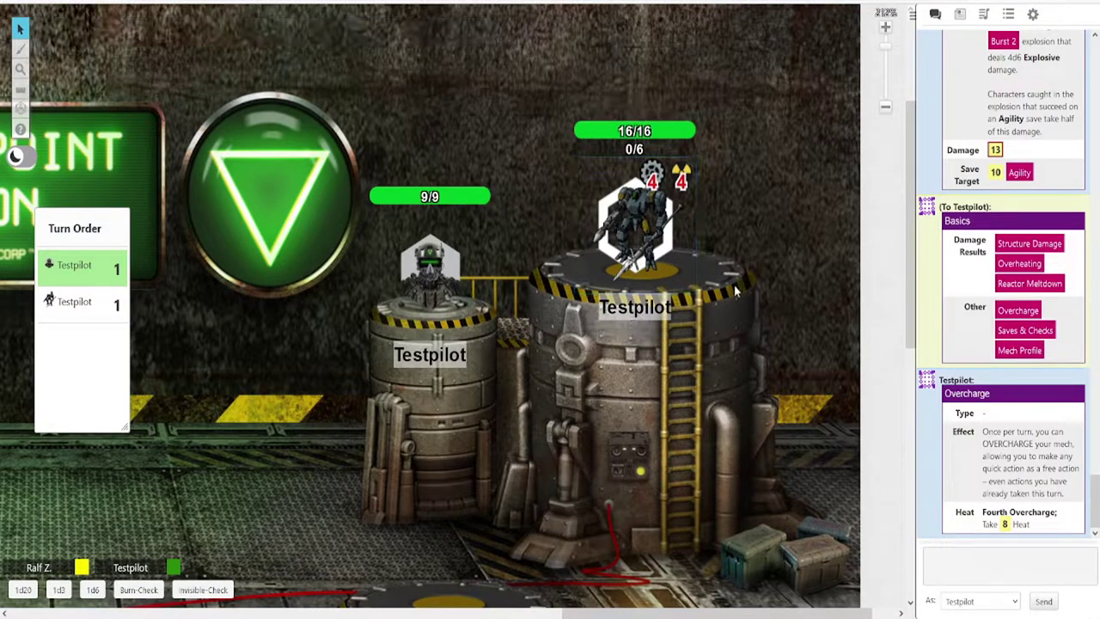
# - Open the mech token's status markers and set the gear marker's number to 3, and back to 4
pyautogui.click(644, 228)
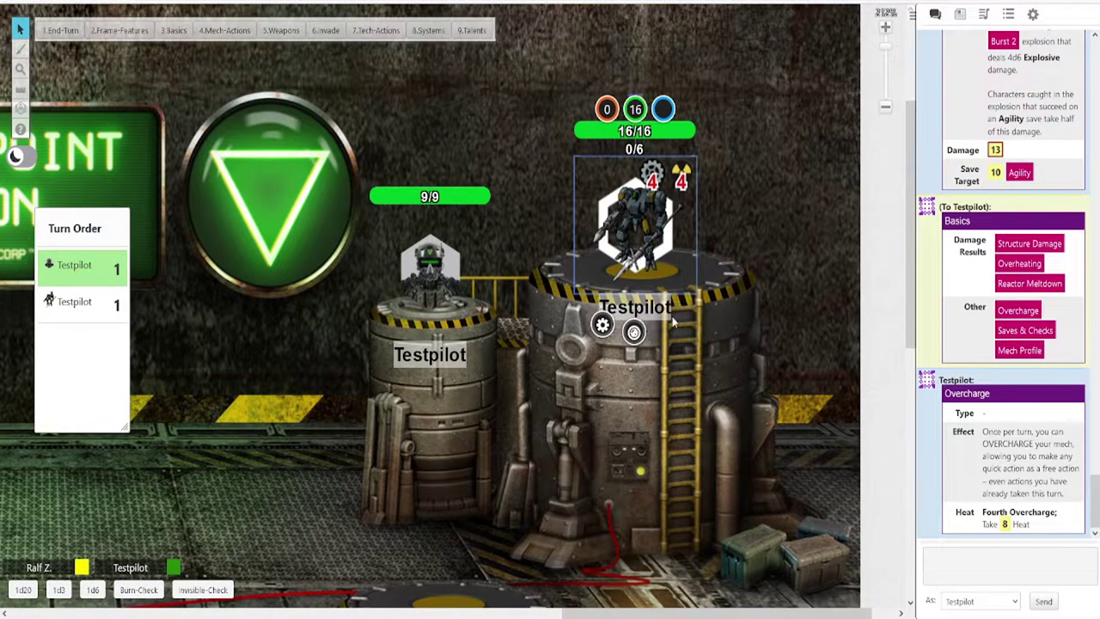
pyautogui.scroll(1, 709, 336)
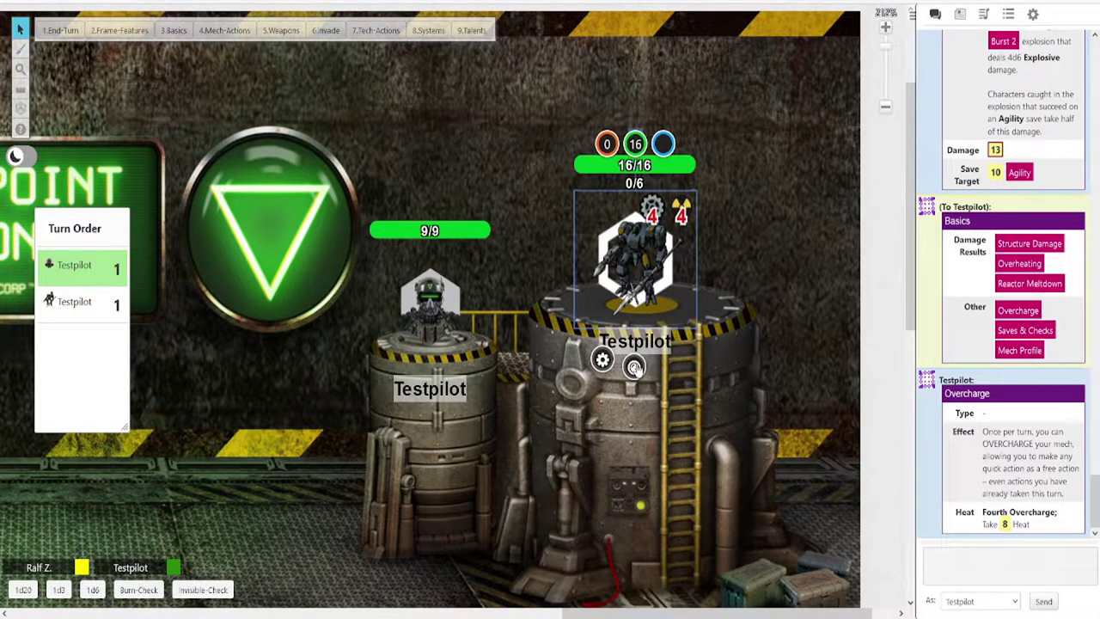
pyautogui.click(633, 368)
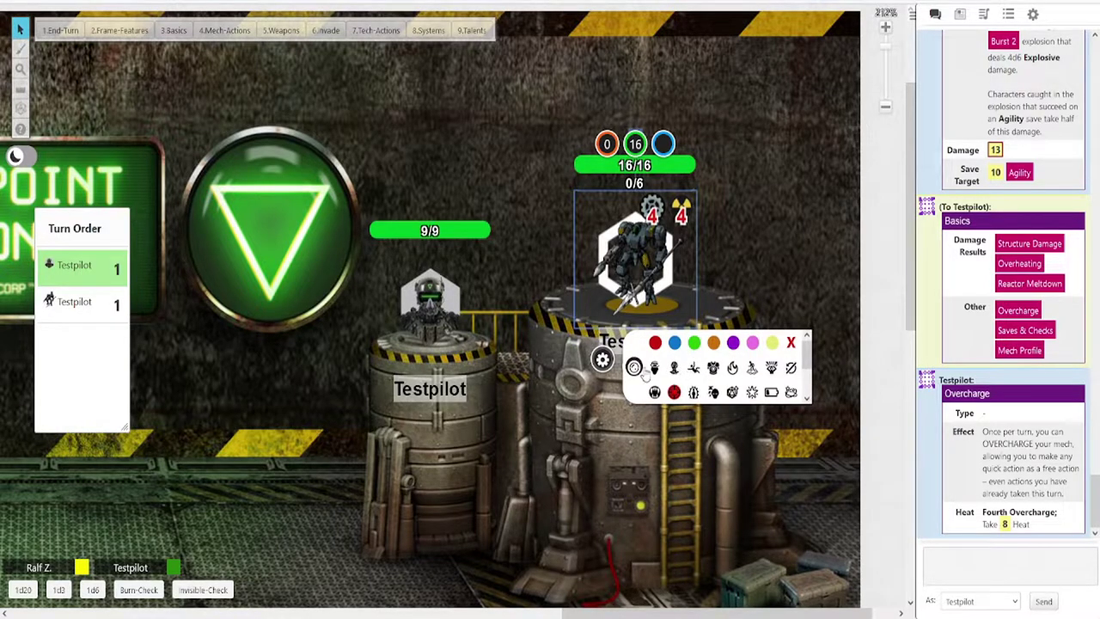
pyautogui.scroll(-1, 678, 368)
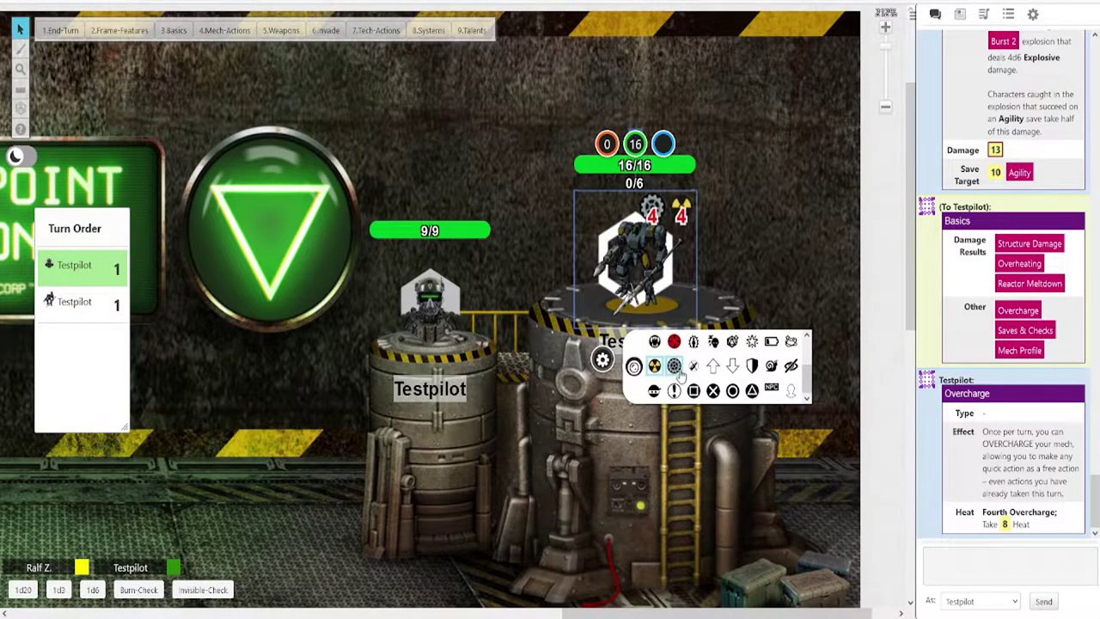
pyautogui.press('3')
pyautogui.press('4')
# - Look through the status markers available for the mech token
pyautogui.scroll(1, 674, 370)
pyautogui.scroll(-1, 694, 368)
pyautogui.scroll(-1, 694, 368)
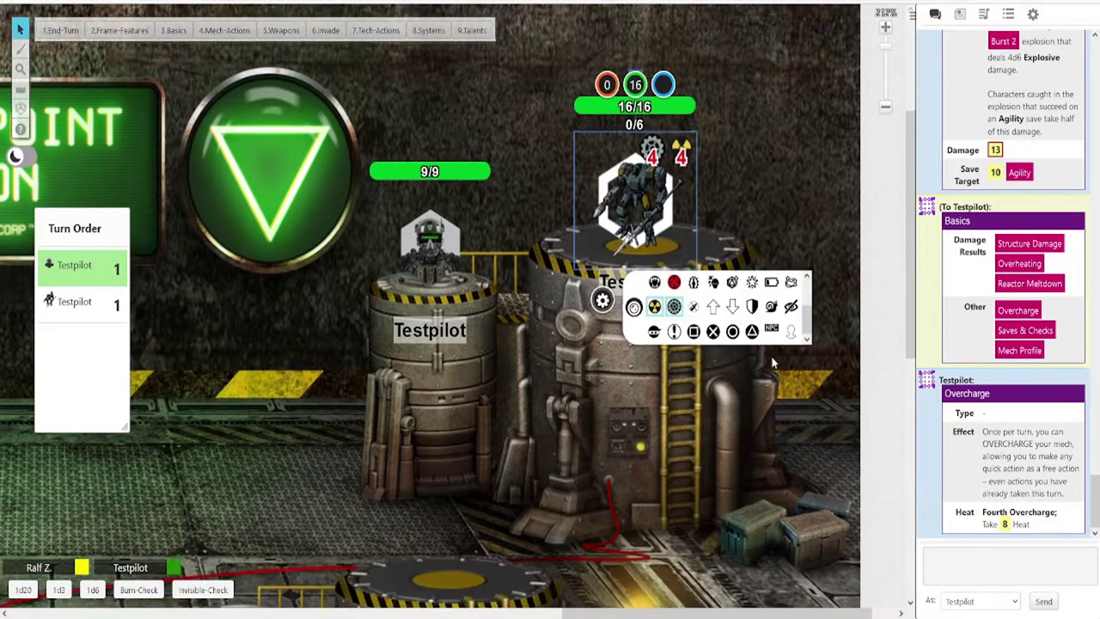
pyautogui.scroll(-1, 752, 323)
pyautogui.scroll(1, 752, 323)
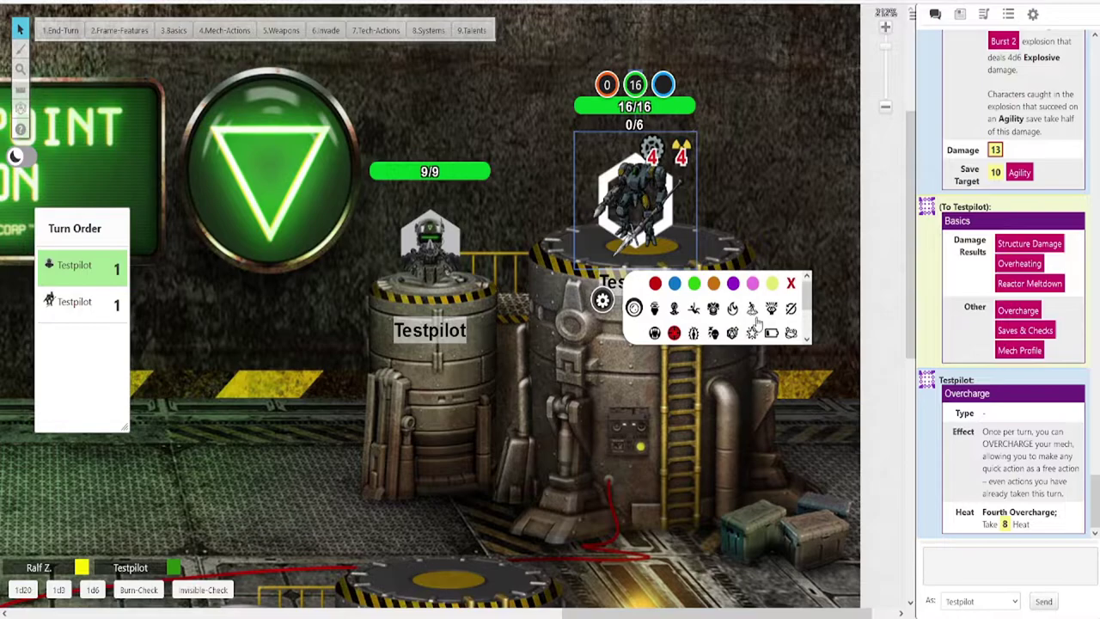
# - Check the rest of the status markers offered for the mech token, then close the list and deselect the token
pyautogui.scroll(-1, 786, 319)
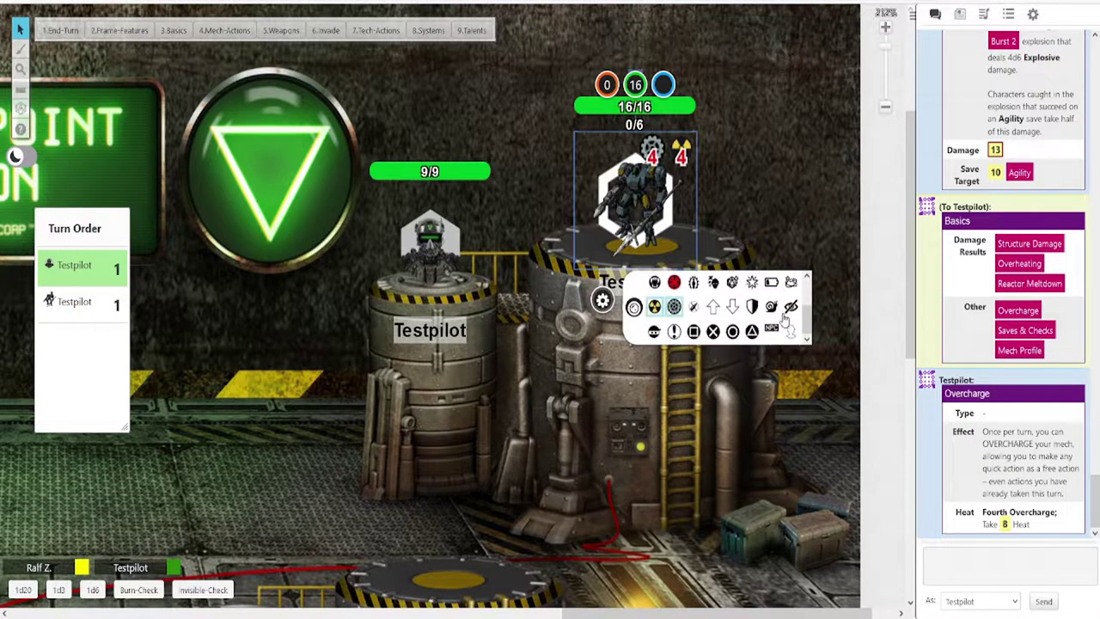
pyautogui.click(694, 382)
pyautogui.scroll(1, 716, 335)
pyautogui.scroll(1, 715, 335)
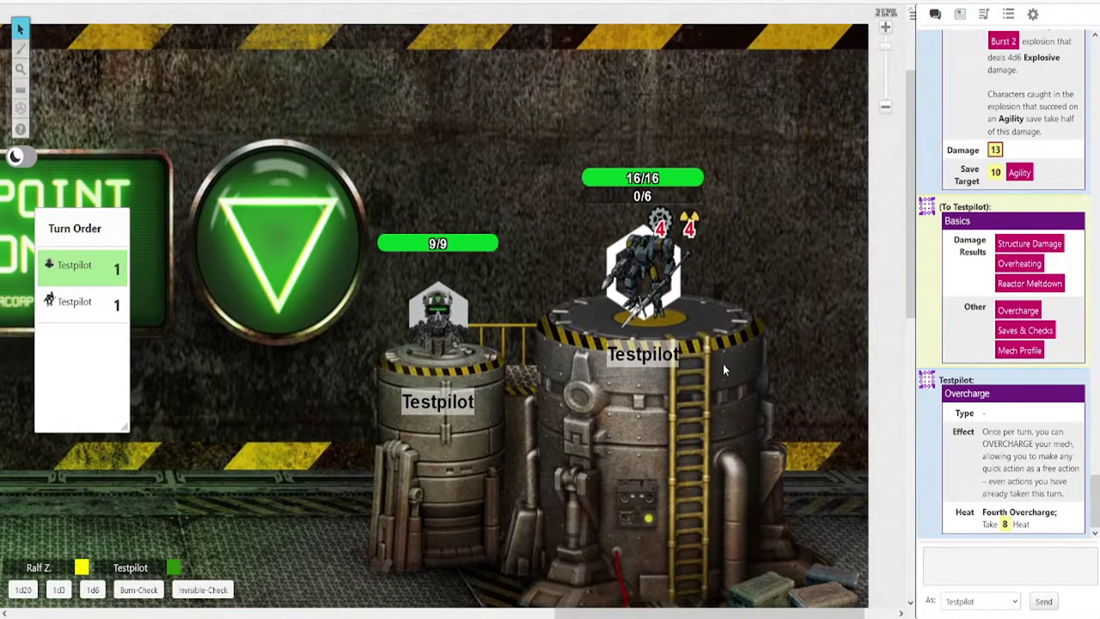
# - Roll a Systems save for the mech from its Basics list with one accuracy die, and inspect the roll's breakdown
pyautogui.click(700, 339)
pyautogui.click(170, 31)
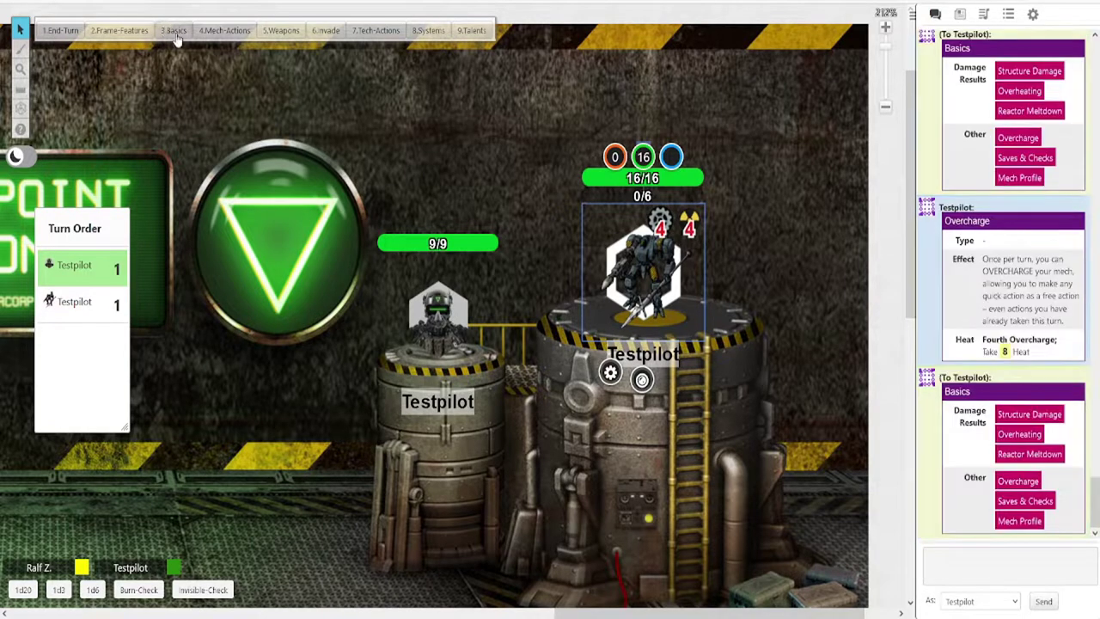
pyautogui.click(1001, 502)
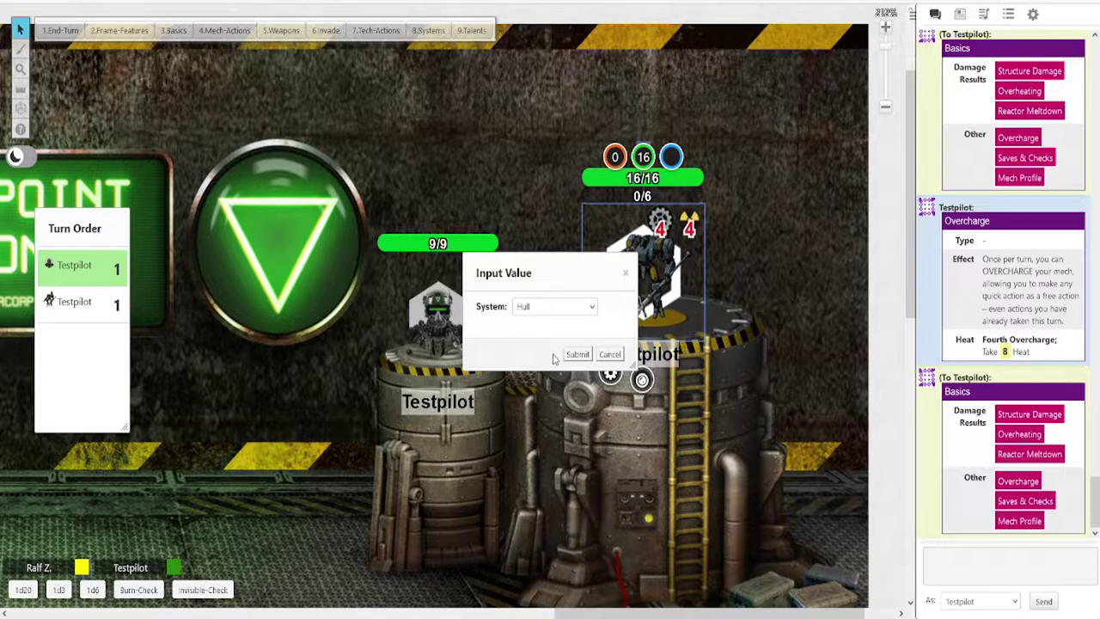
pyautogui.click(577, 355)
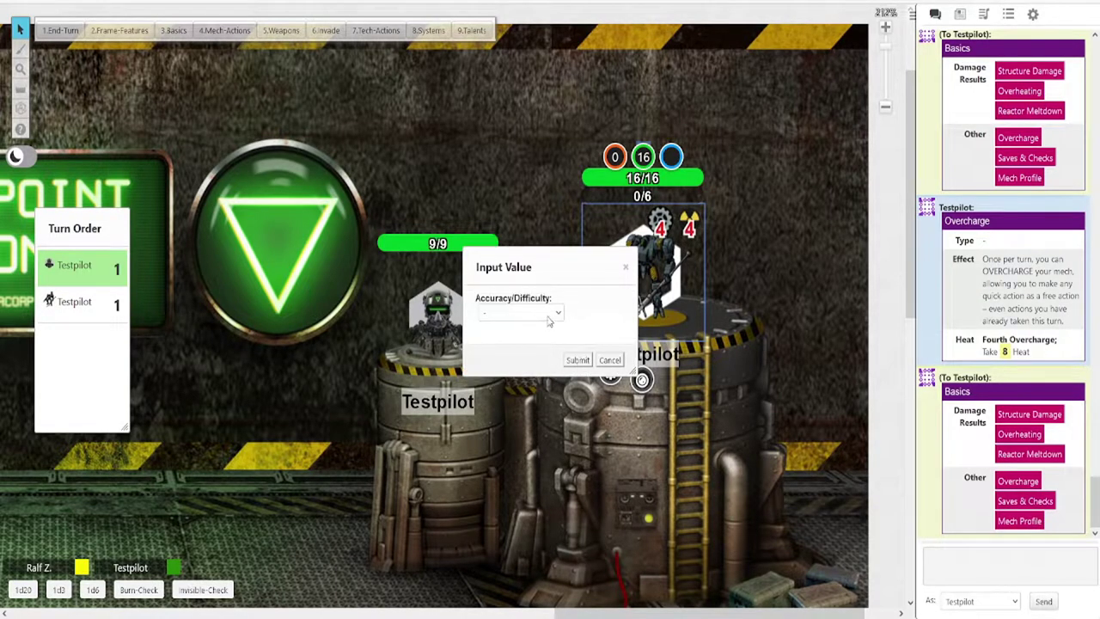
pyautogui.click(578, 359)
pyautogui.click(577, 357)
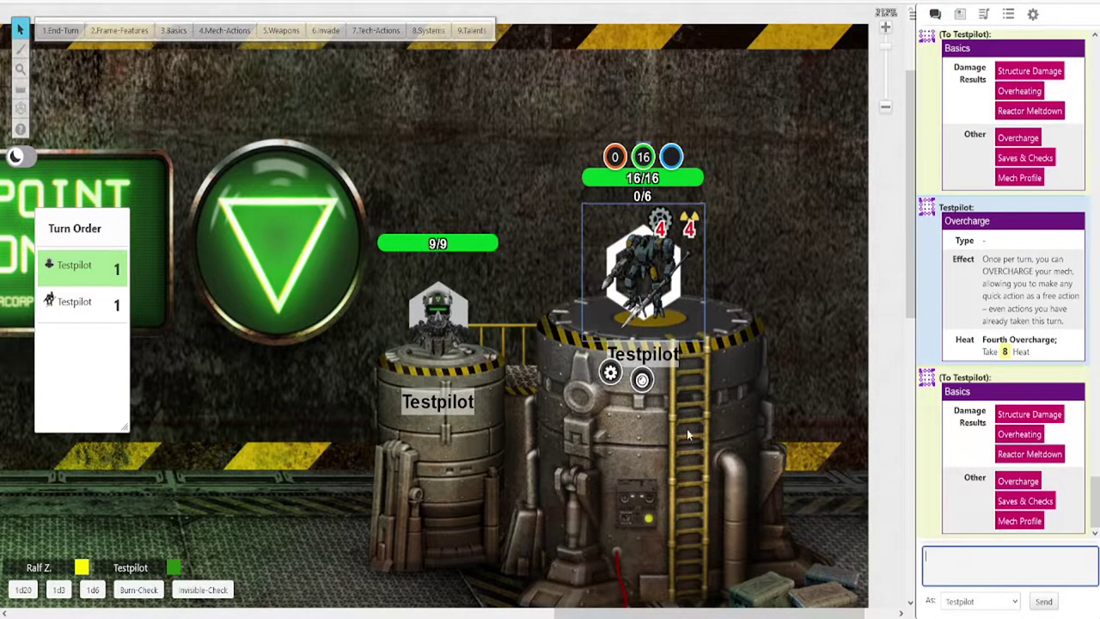
pyautogui.click(687, 434)
pyautogui.moveTo(1044, 525)
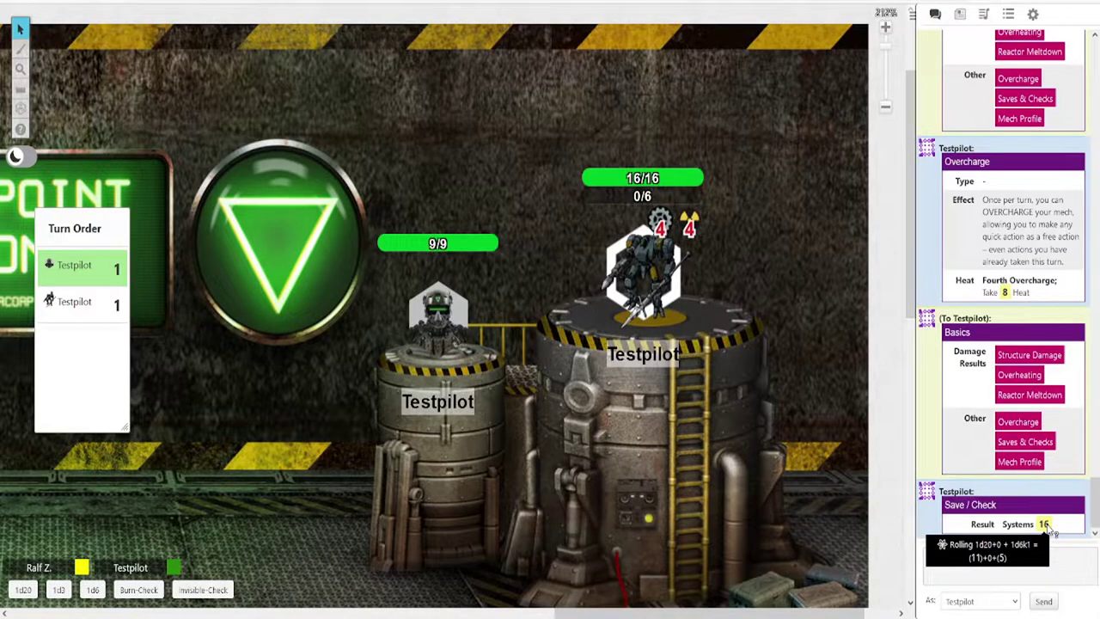
# - Post the mech's profile to the chat with the mech token selected, and deselect the token
pyautogui.click(1021, 462)
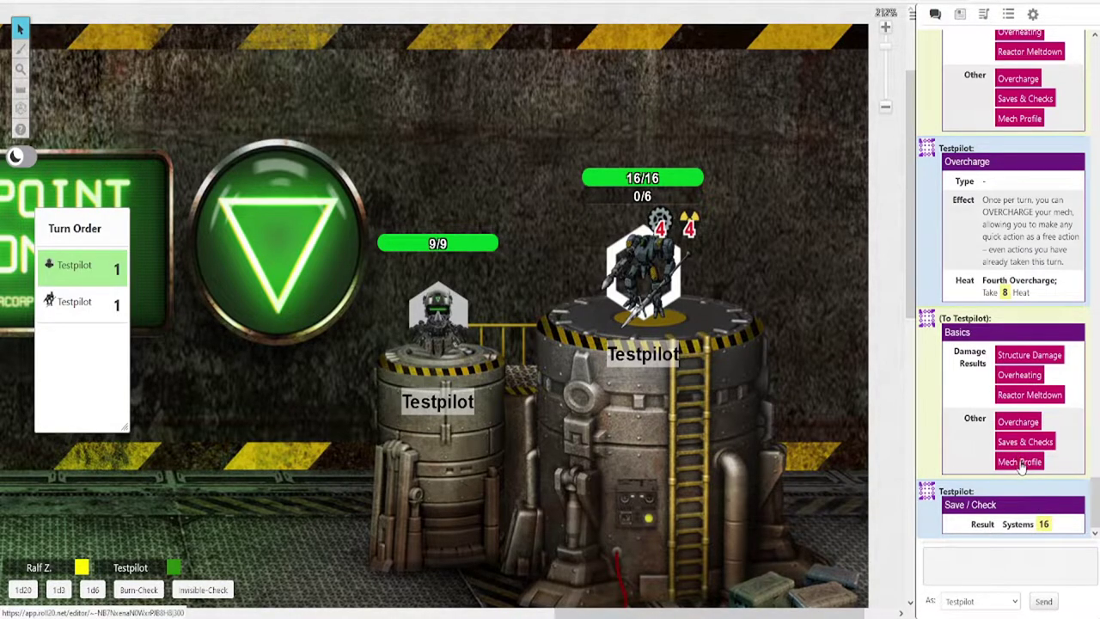
pyautogui.press('Tab')
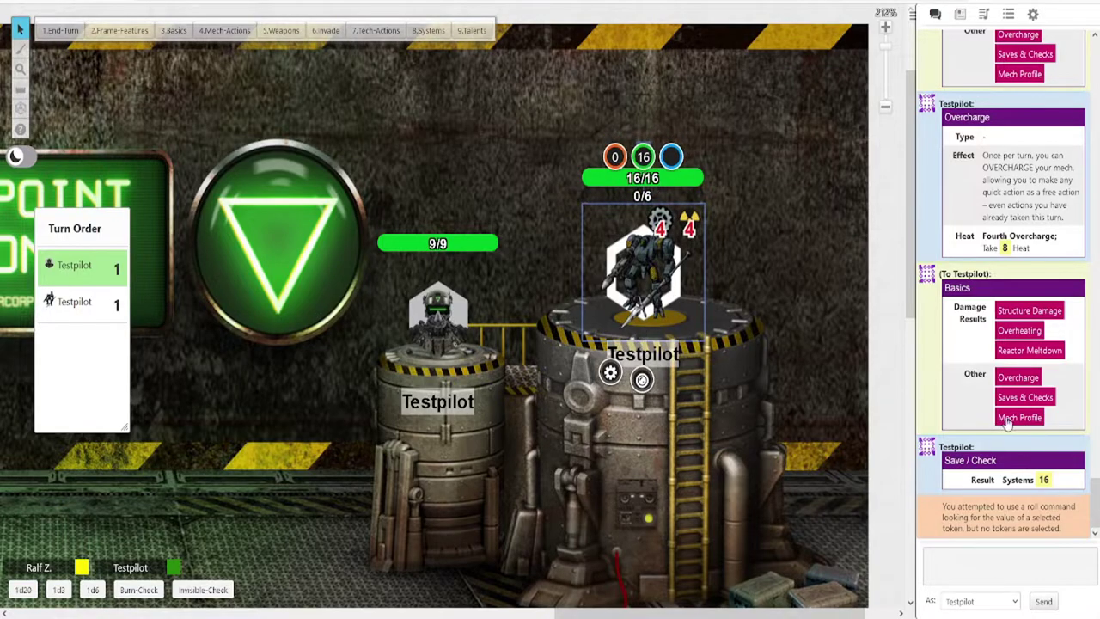
pyautogui.click(1014, 418)
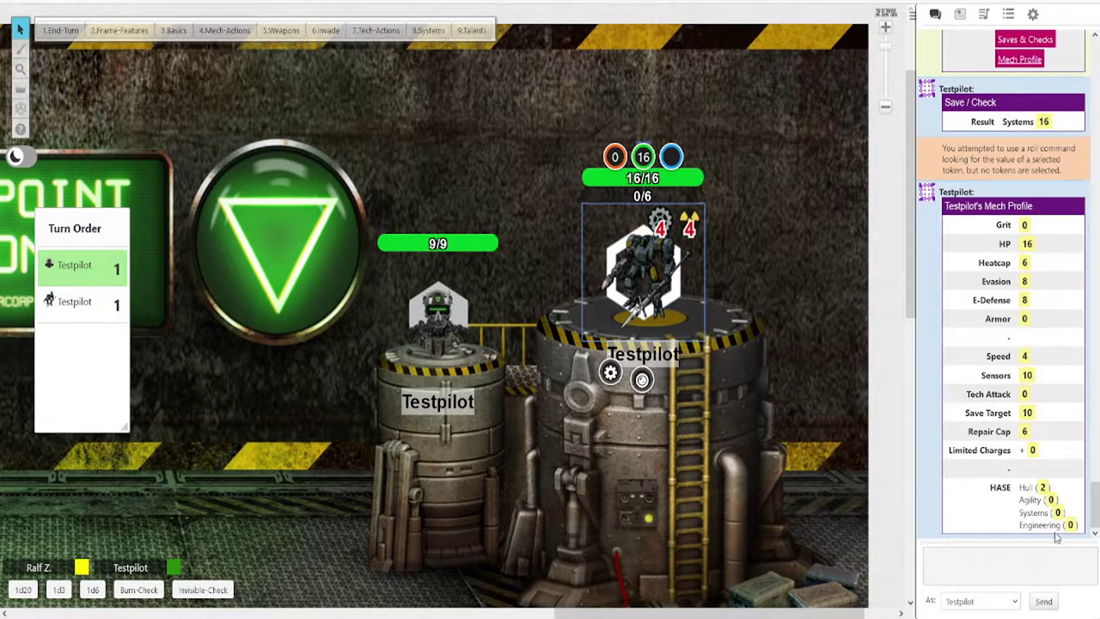
pyautogui.click(797, 381)
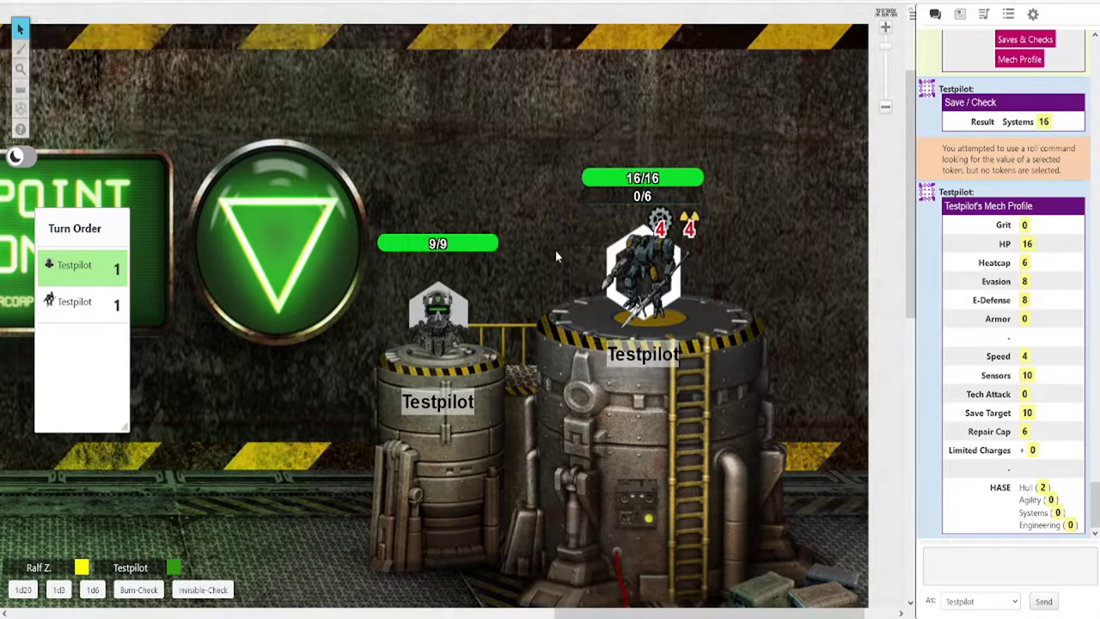
# - List the basic mech actions in the chat for the mech token, and deselect the token
pyautogui.click(640, 284)
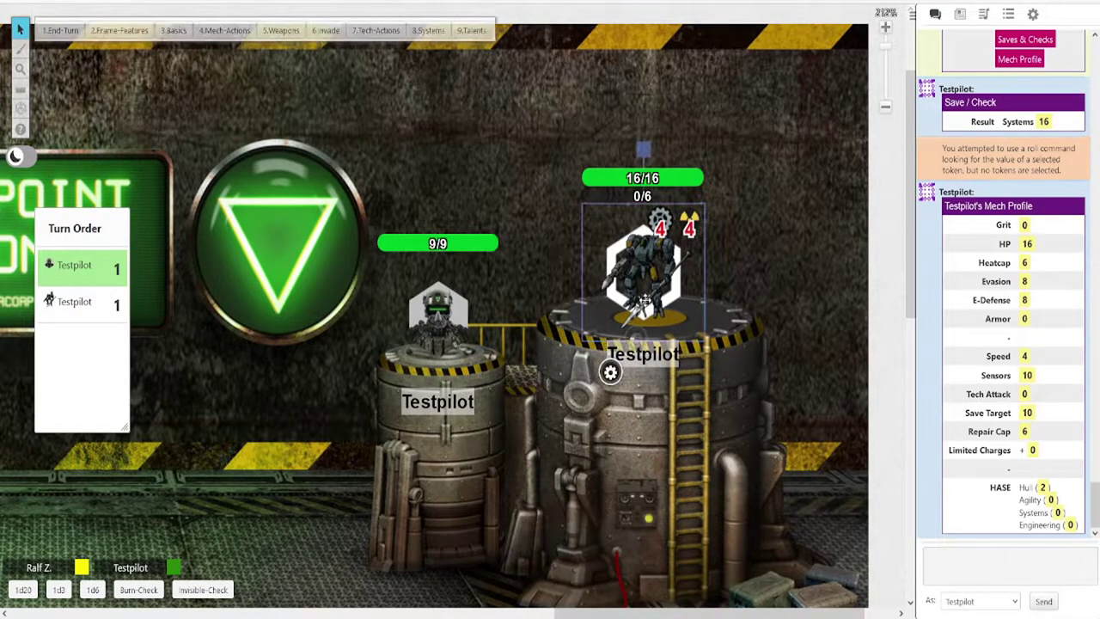
pyautogui.click(213, 32)
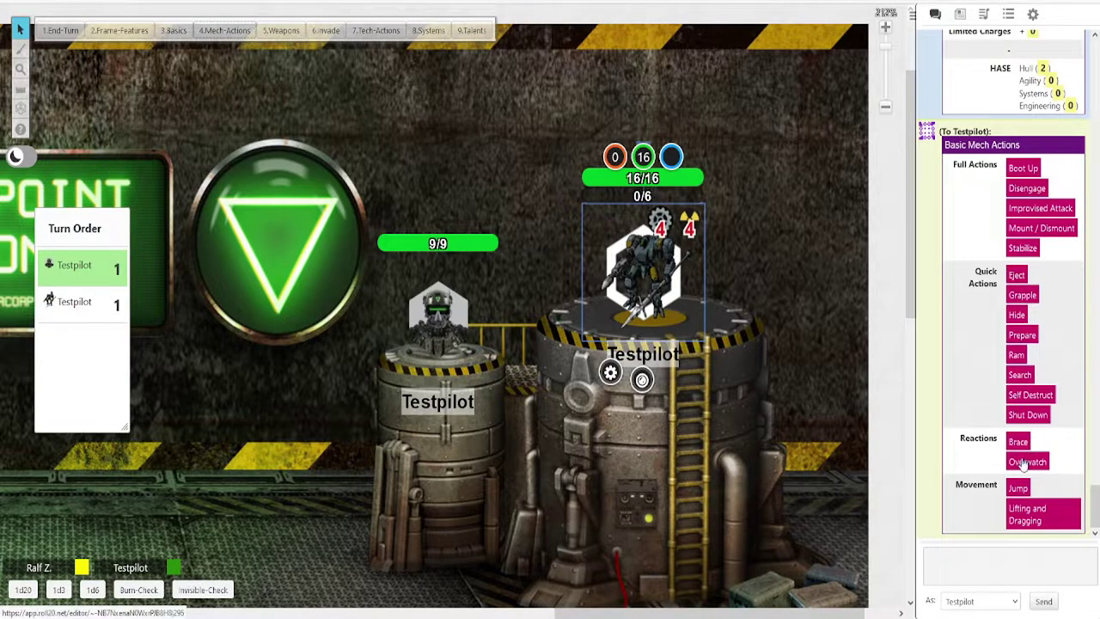
pyautogui.click(538, 380)
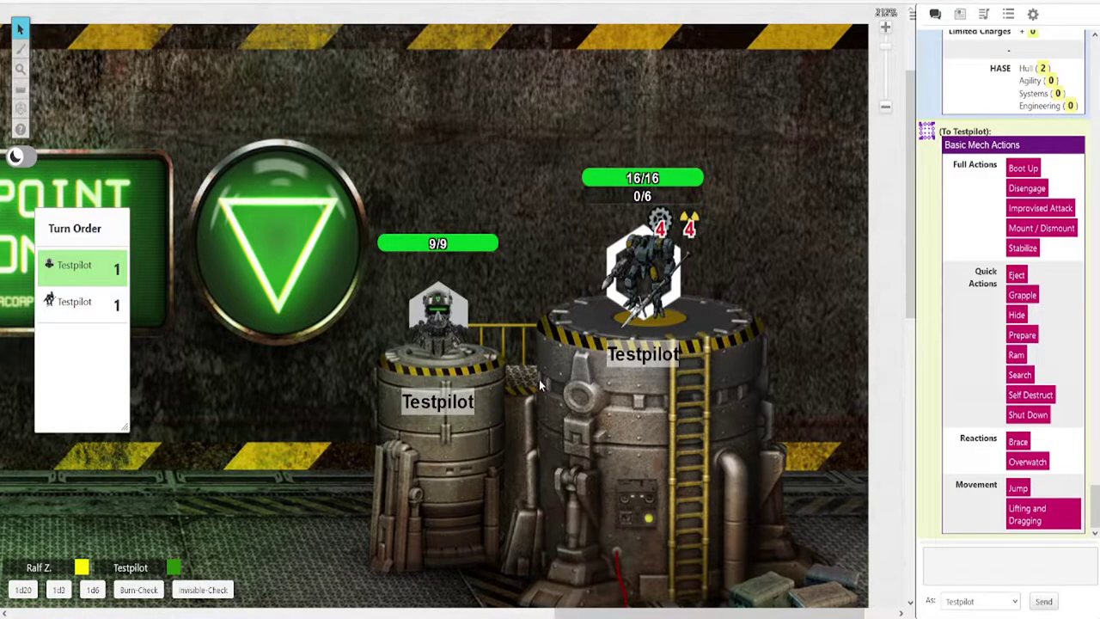
# - Use the mech's Stabilize action, choosing to clear heat and Exposed as primary effect and to clear Burn as secondary effect
pyautogui.click(649, 283)
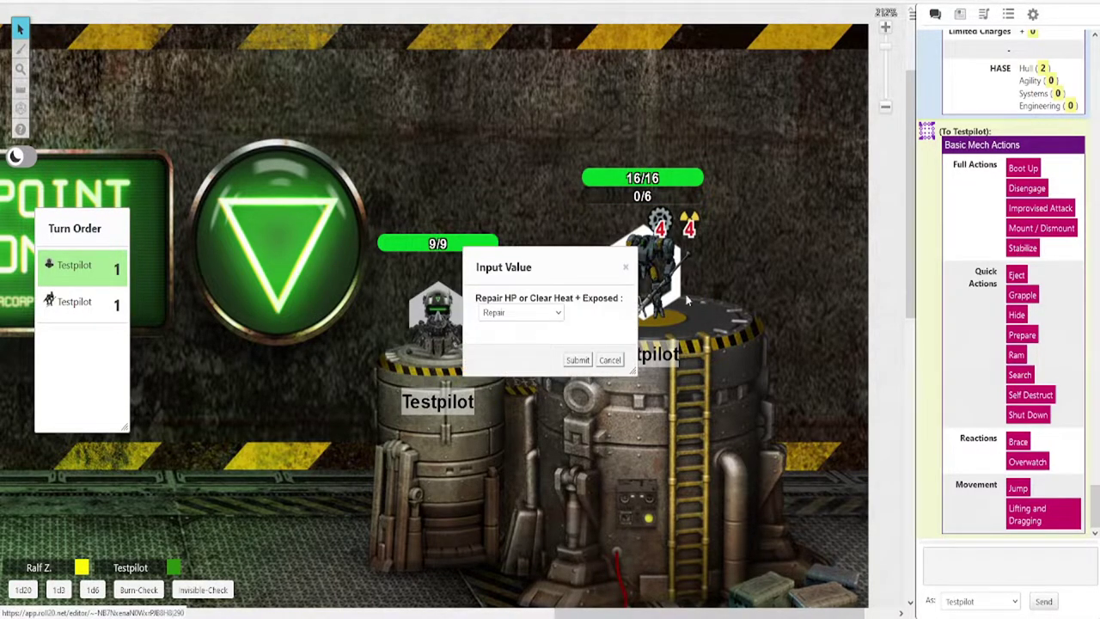
pyautogui.click(525, 313)
pyautogui.click(536, 345)
pyautogui.click(576, 359)
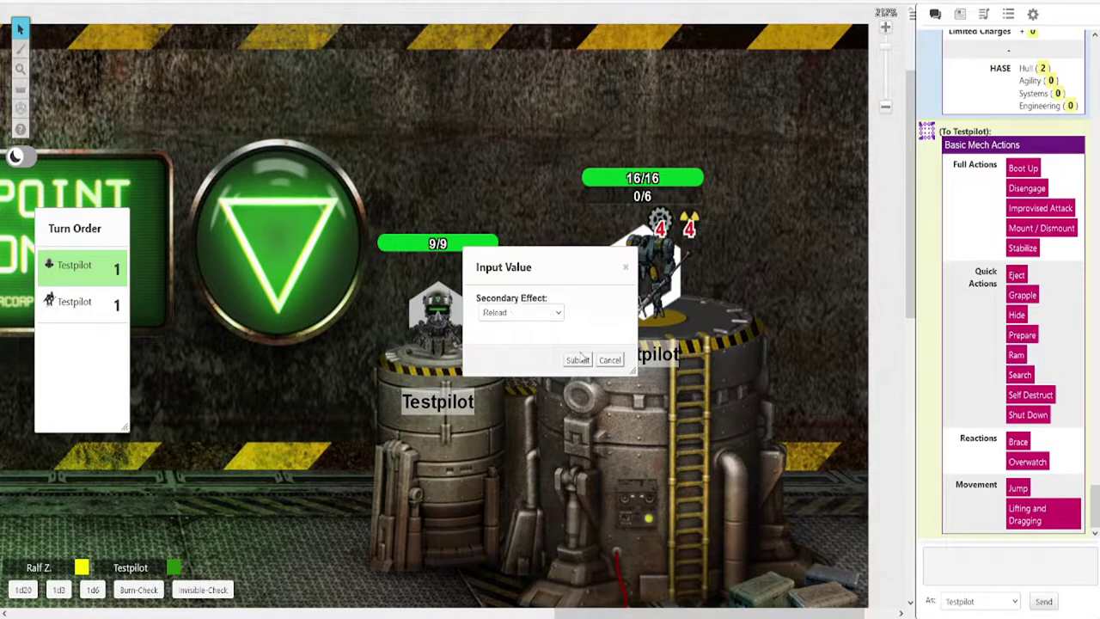
pyautogui.click(551, 313)
pyautogui.click(530, 369)
pyautogui.click(583, 357)
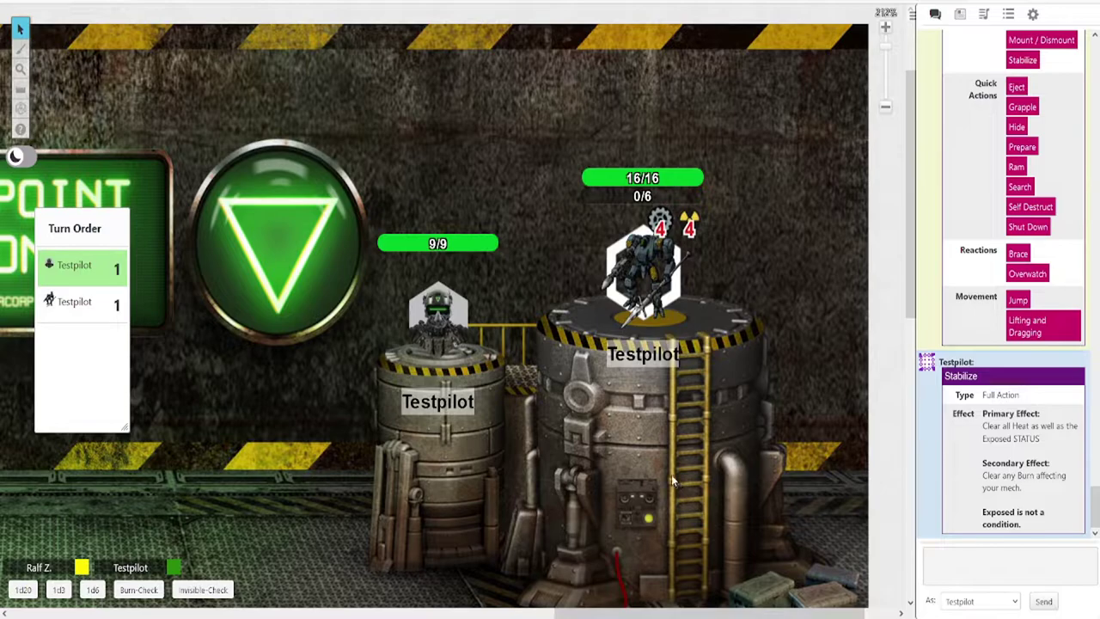
# - List the mech's basic actions, weapons and tech actions in the chat
pyautogui.click(627, 287)
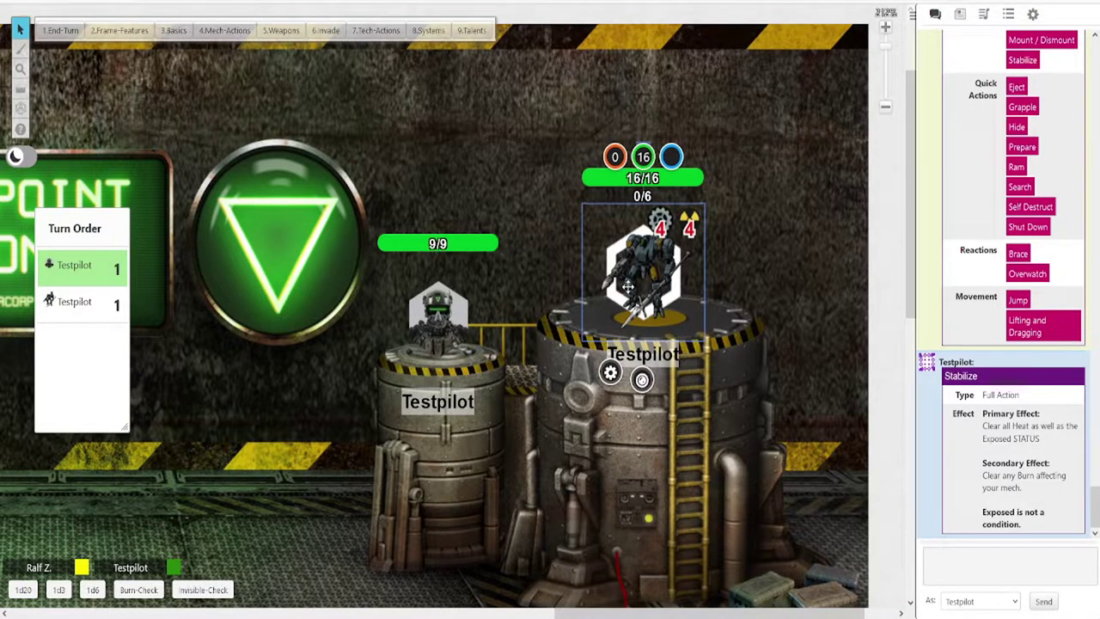
pyautogui.click(226, 31)
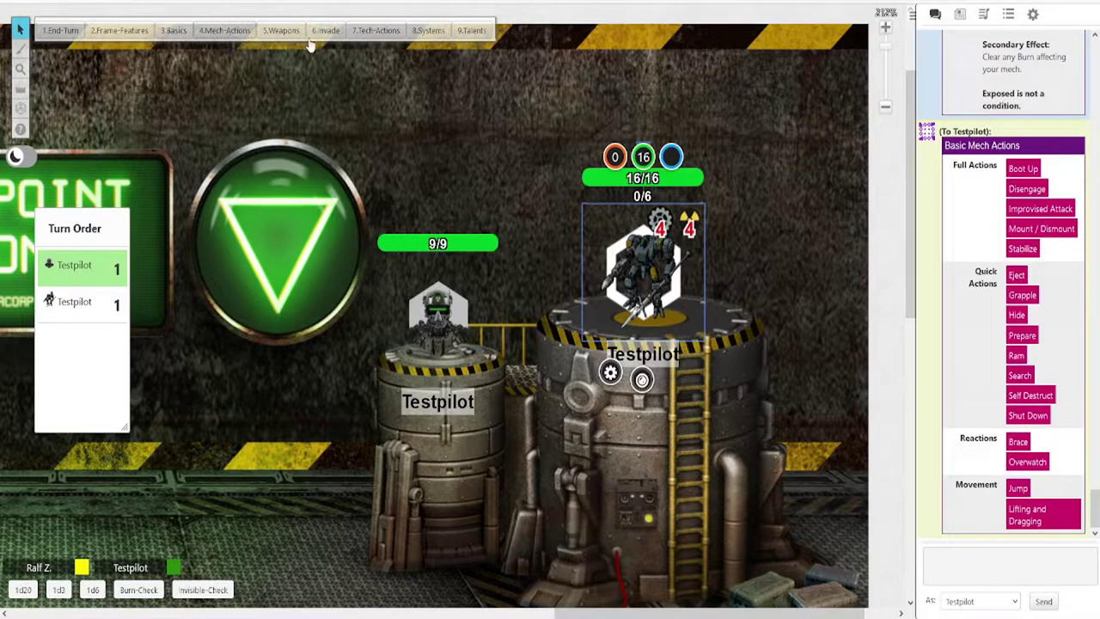
pyautogui.click(281, 31)
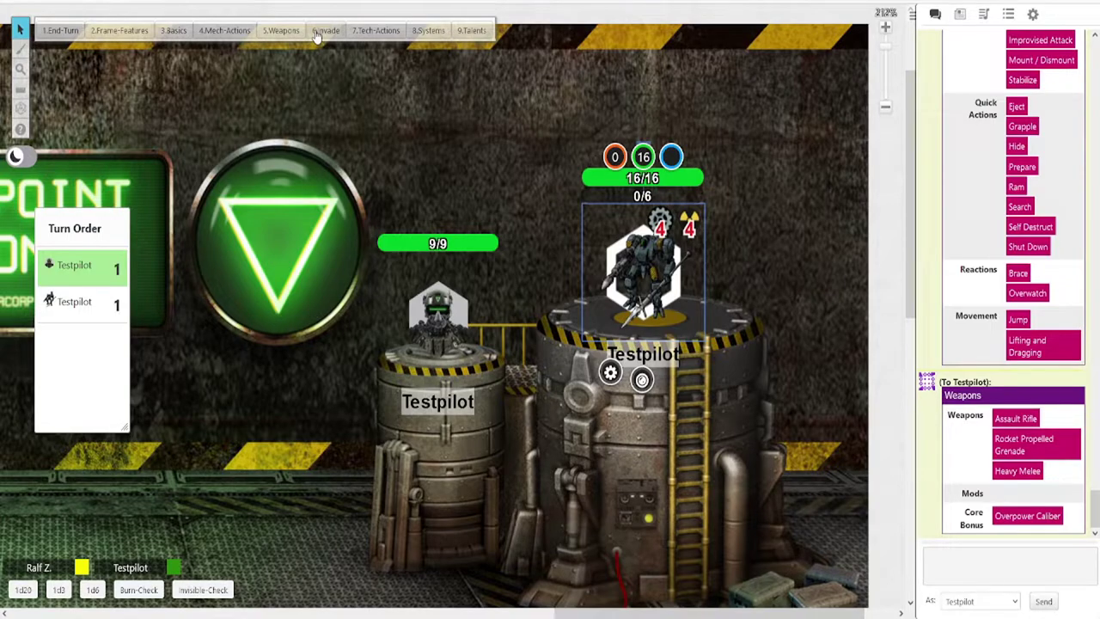
pyautogui.click(376, 30)
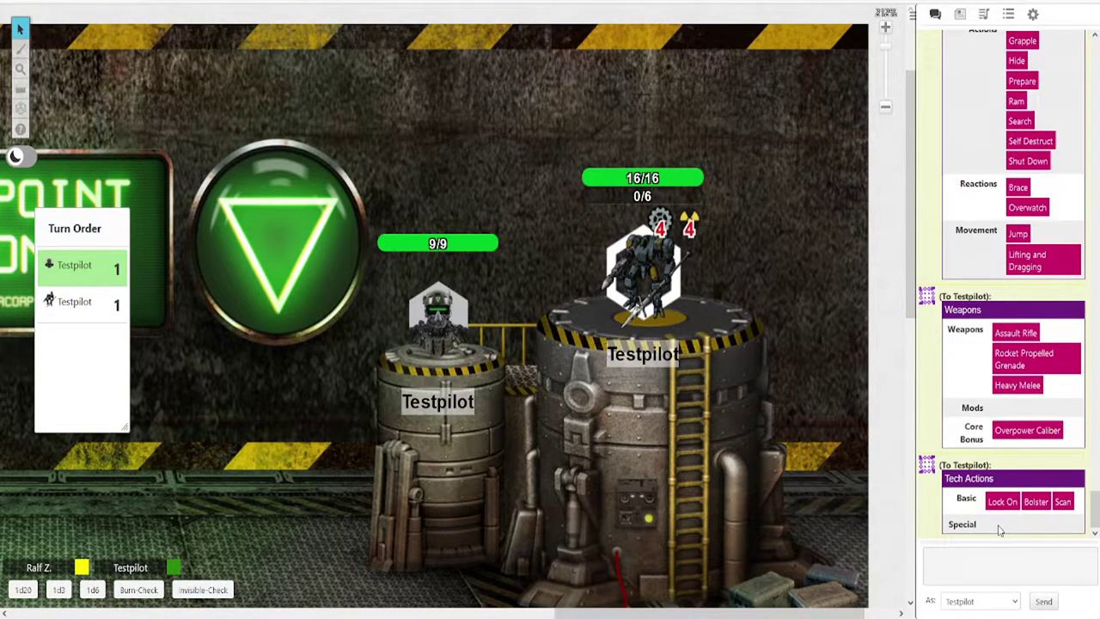
# - List the mech's systems in the chat and post the Personalization and Asura Class entries
pyautogui.click(640, 286)
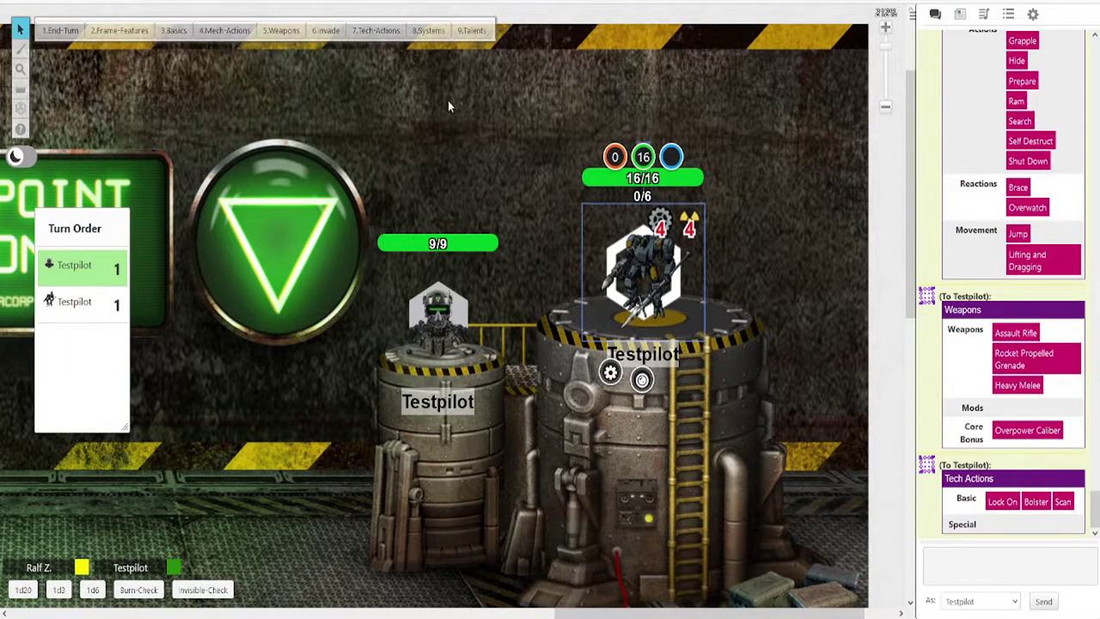
pyautogui.click(423, 32)
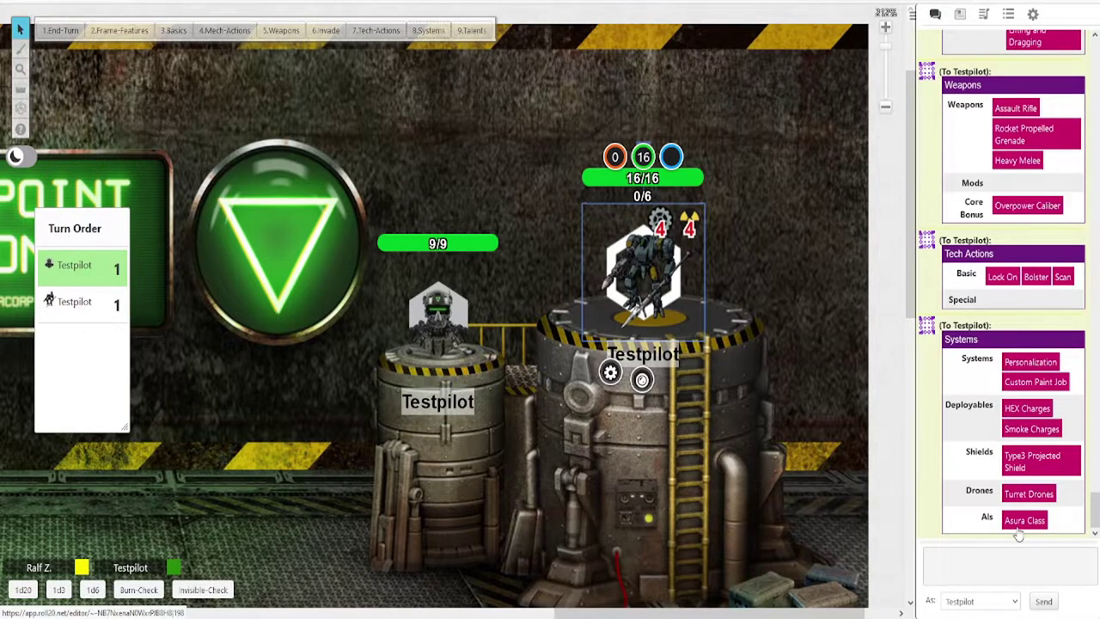
pyautogui.click(1035, 362)
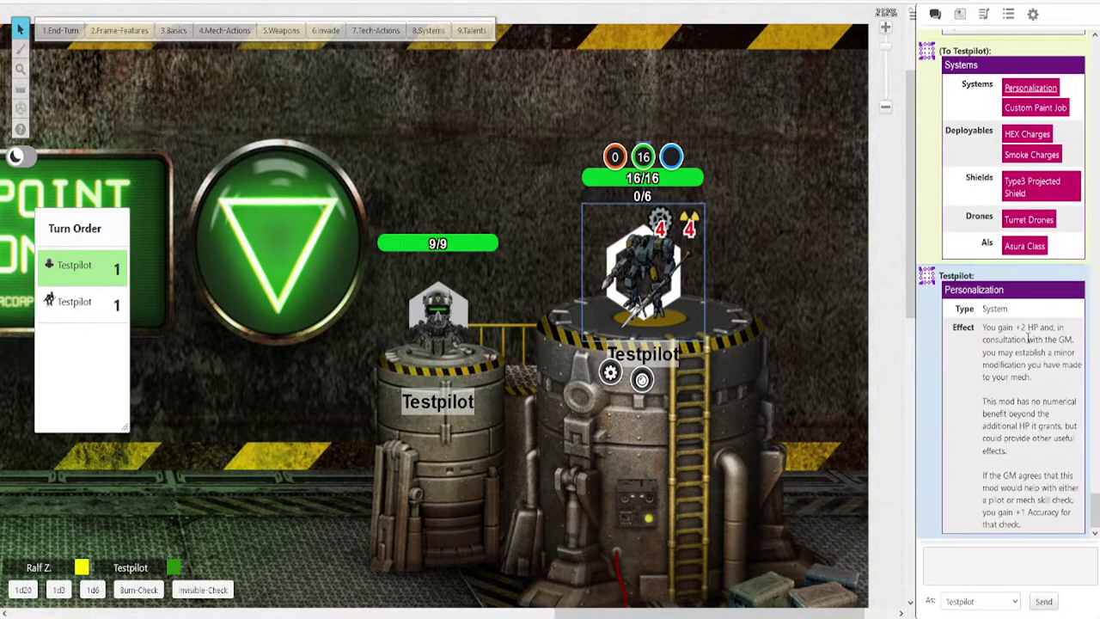
pyautogui.click(1022, 247)
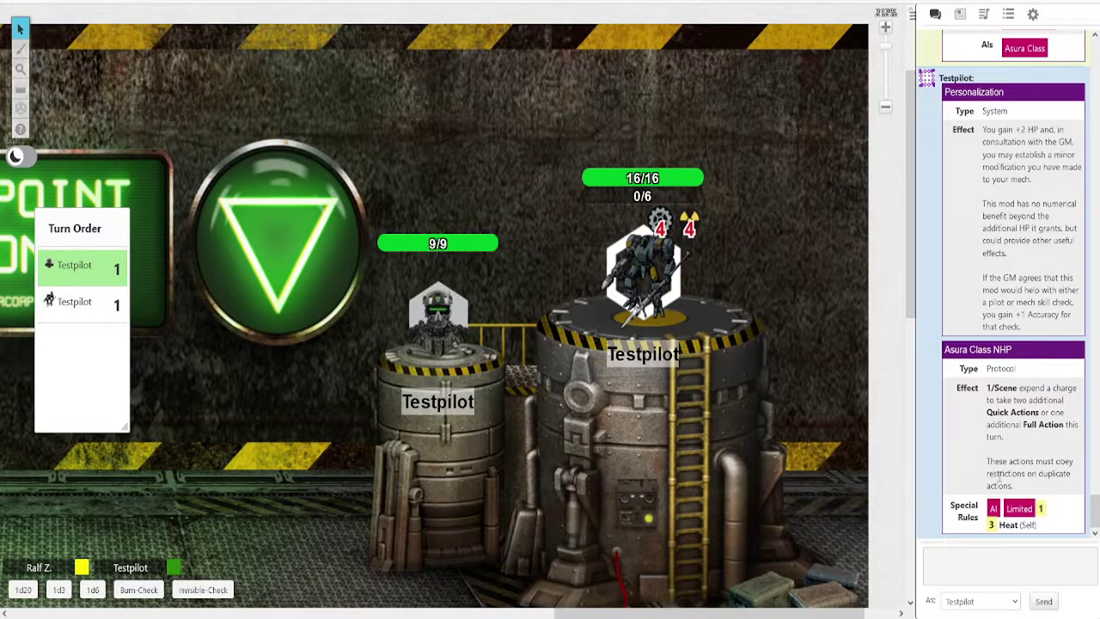
# - Post the HEX Charges deployable from the systems list, along with its Frag Grenade and Explosive Mine options
pyautogui.scroll(3, 988, 473)
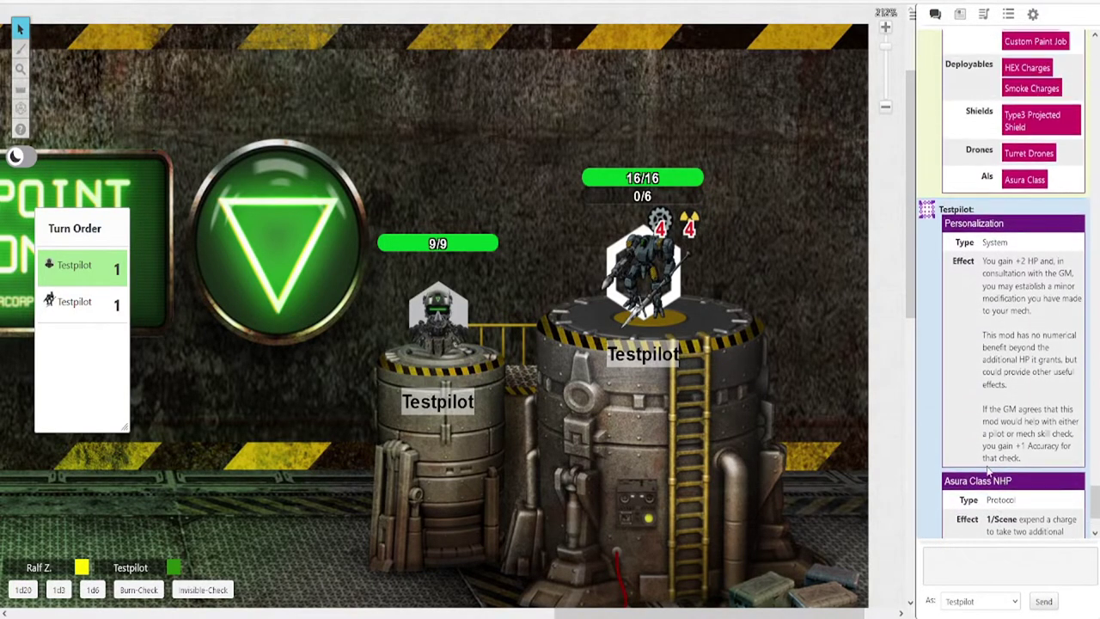
pyautogui.scroll(2, 985, 481)
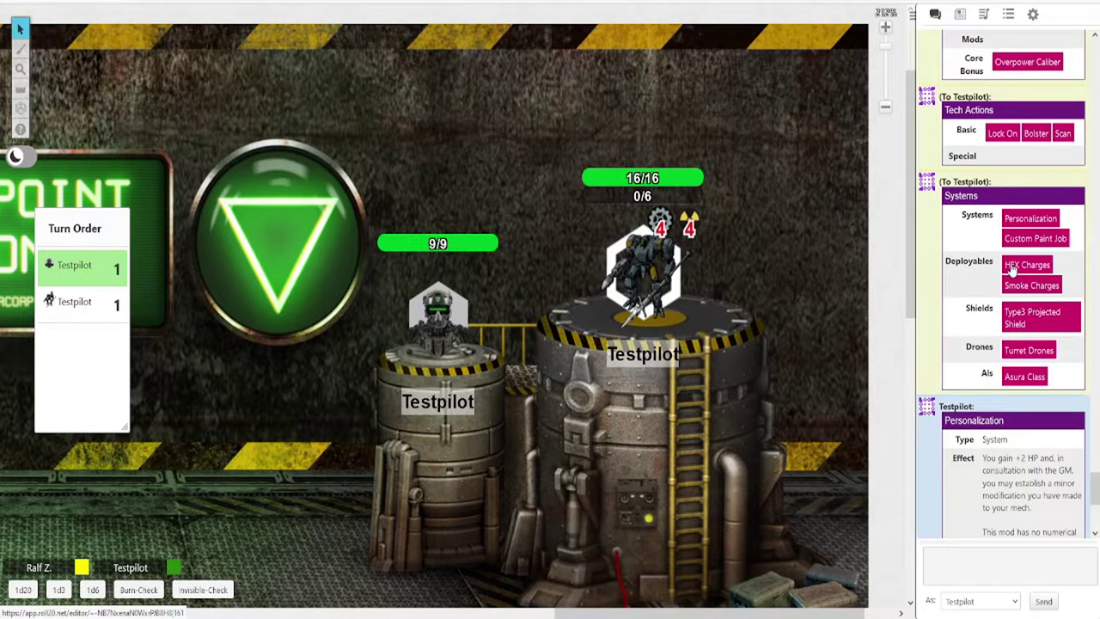
pyautogui.click(1010, 269)
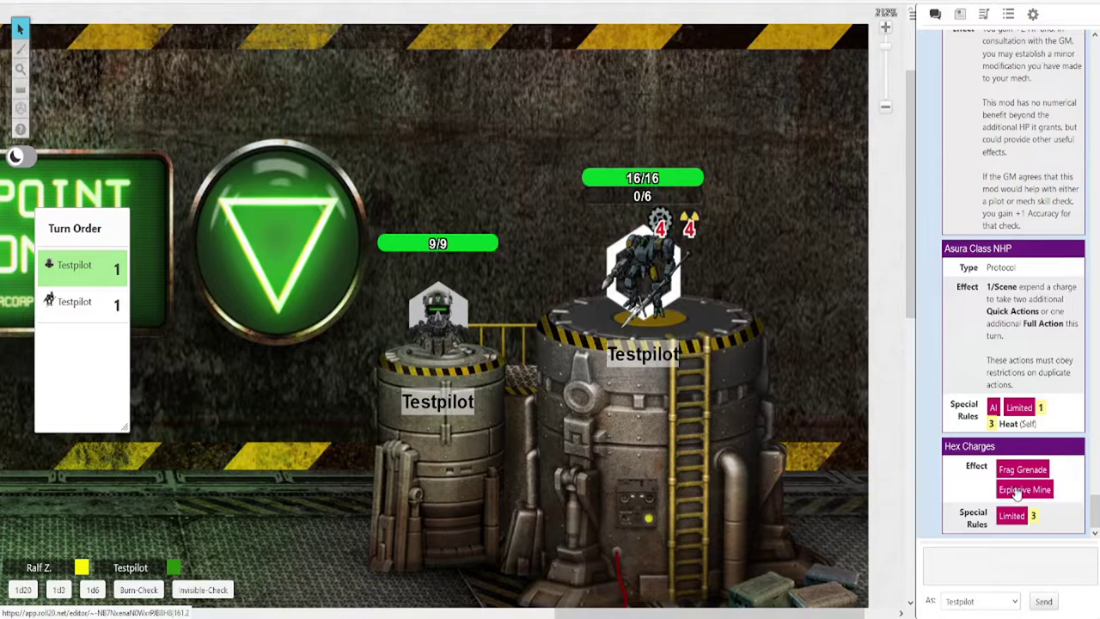
pyautogui.click(1016, 475)
pyautogui.click(1017, 490)
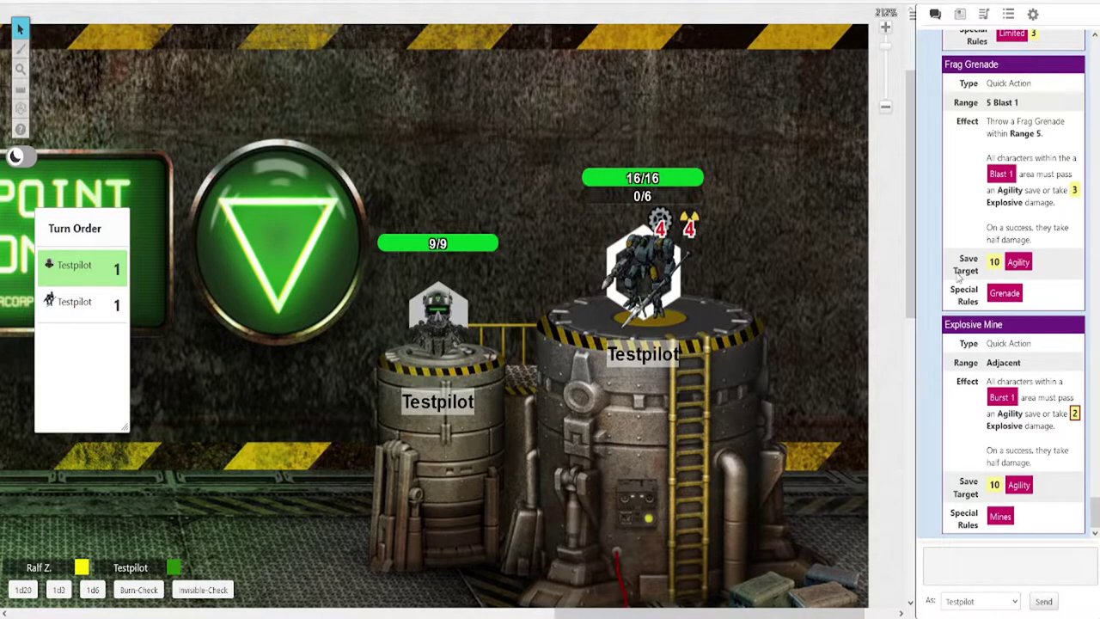
# - List the mech's talents in the chat and post Walking Armory 1 with its Thumper effect
pyautogui.click(657, 294)
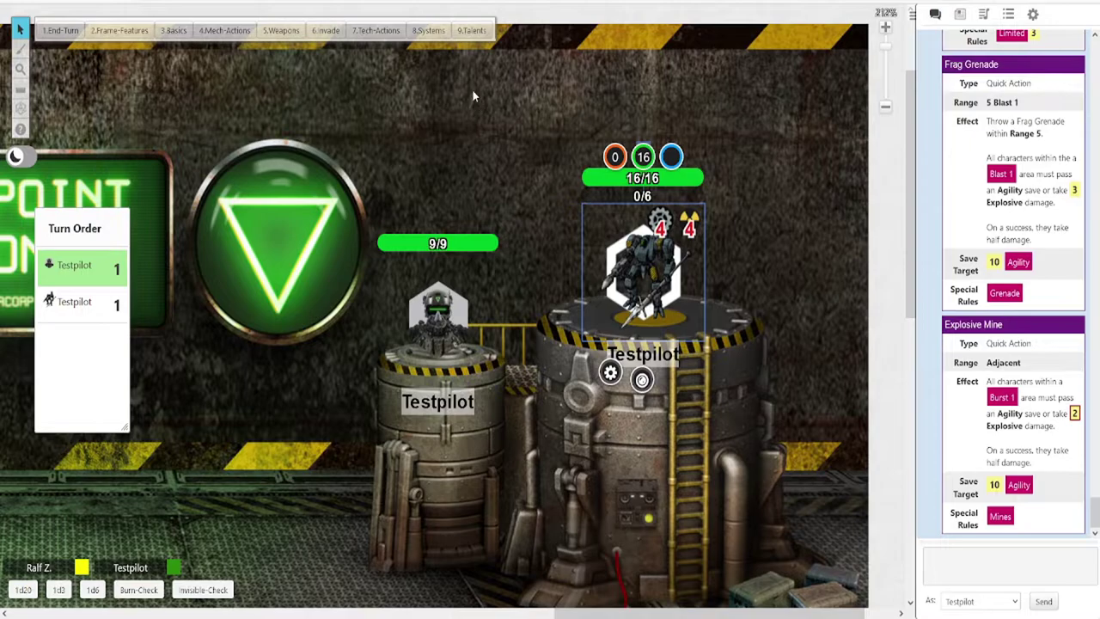
pyautogui.click(470, 31)
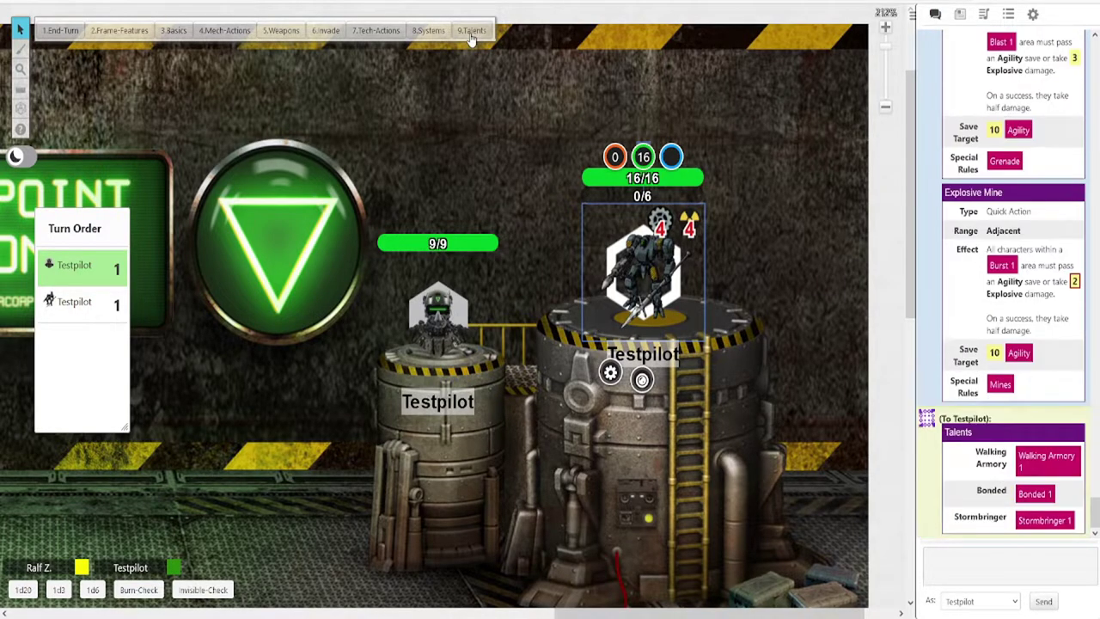
pyautogui.click(1023, 465)
pyautogui.click(1003, 451)
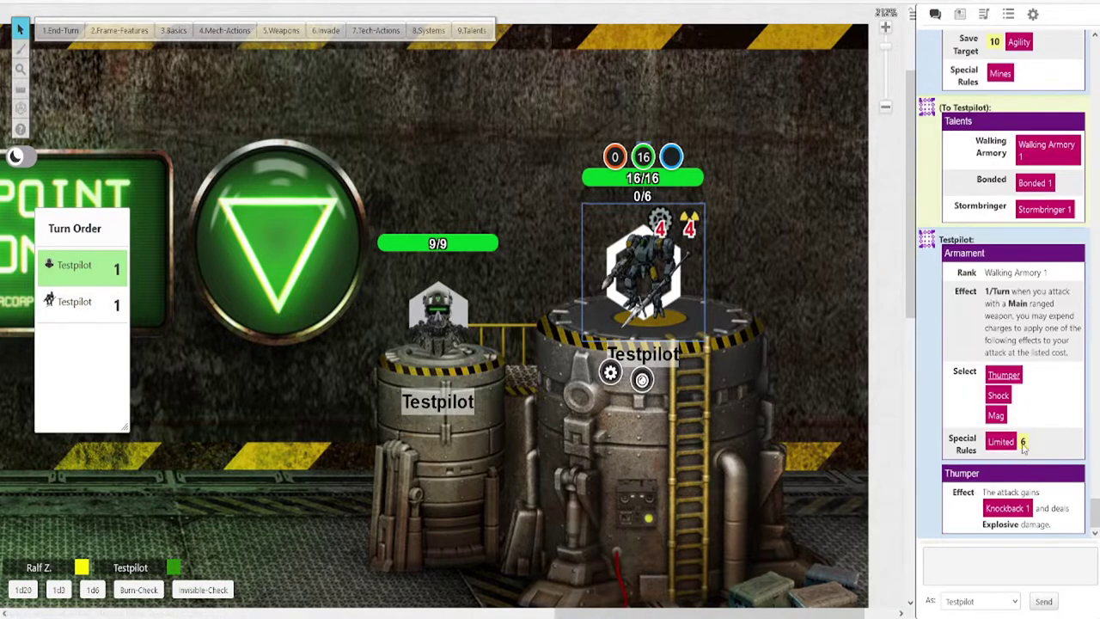
# - Post the Bonded 1 and Stormbringer 1 talents, and the rules for the Prone status linked in Stormbringer
pyautogui.click(1037, 184)
pyautogui.scroll(5, 1031, 215)
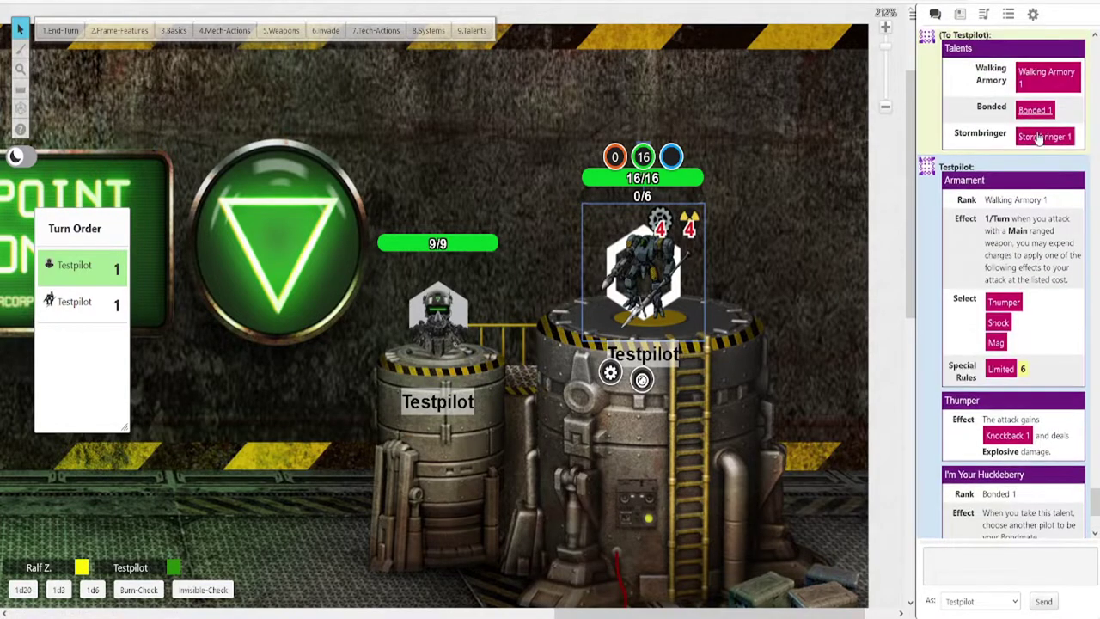
pyautogui.click(1038, 137)
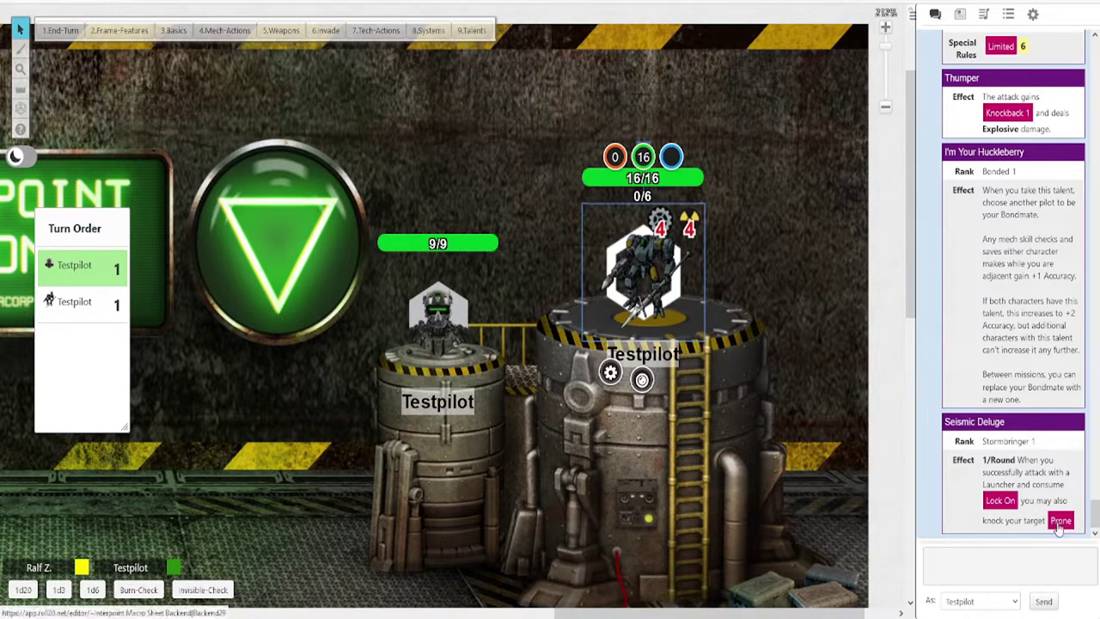
pyautogui.click(1058, 522)
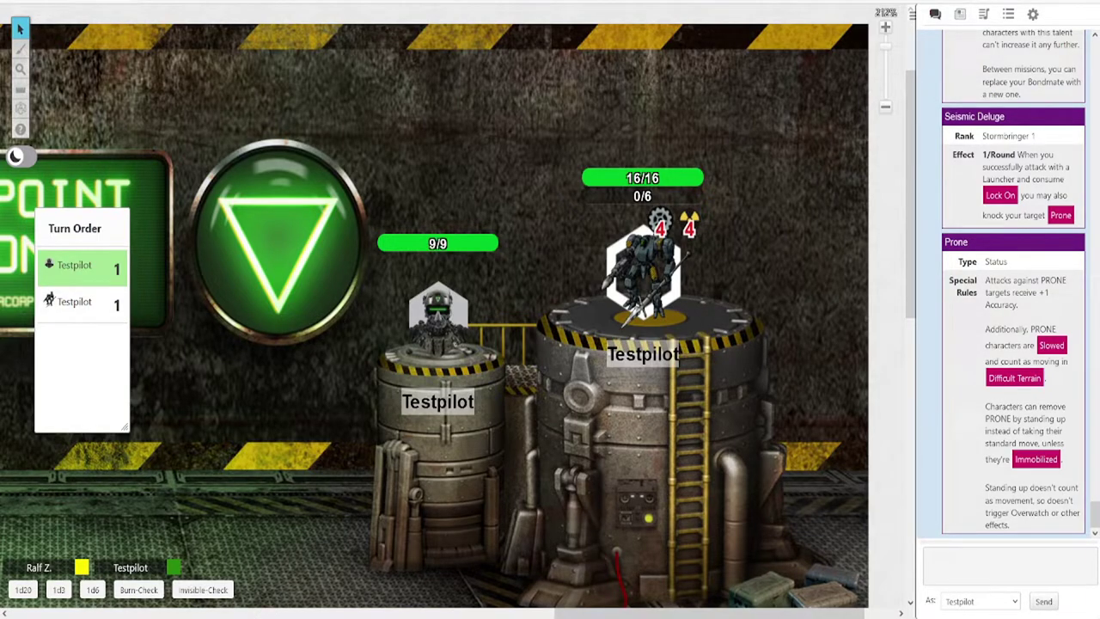
pyautogui.click(643, 271)
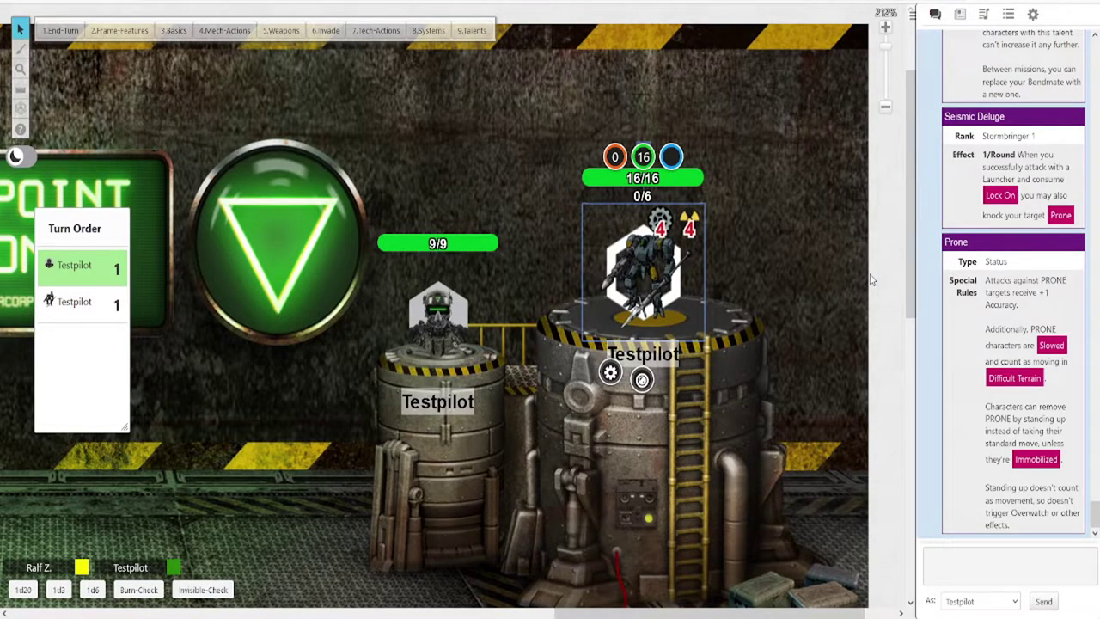
pyautogui.click(781, 172)
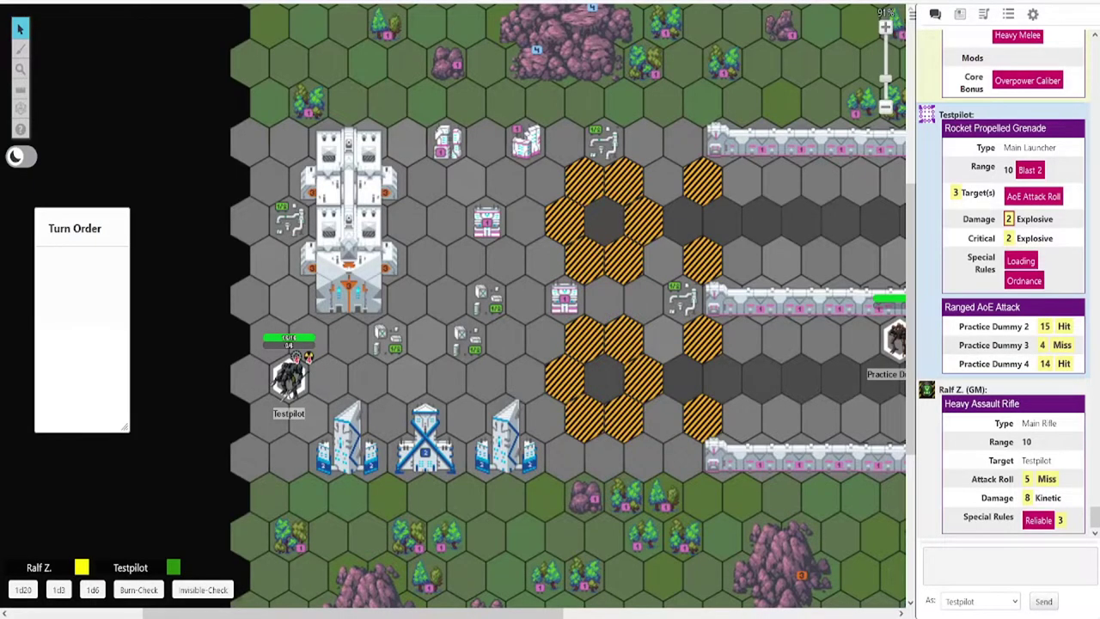
# - Move the Testpilot mech token to the centre hex of the upper hazard-striped ring, in line with Practice Dummy 1
pyautogui.scroll(-1, 632, 273)
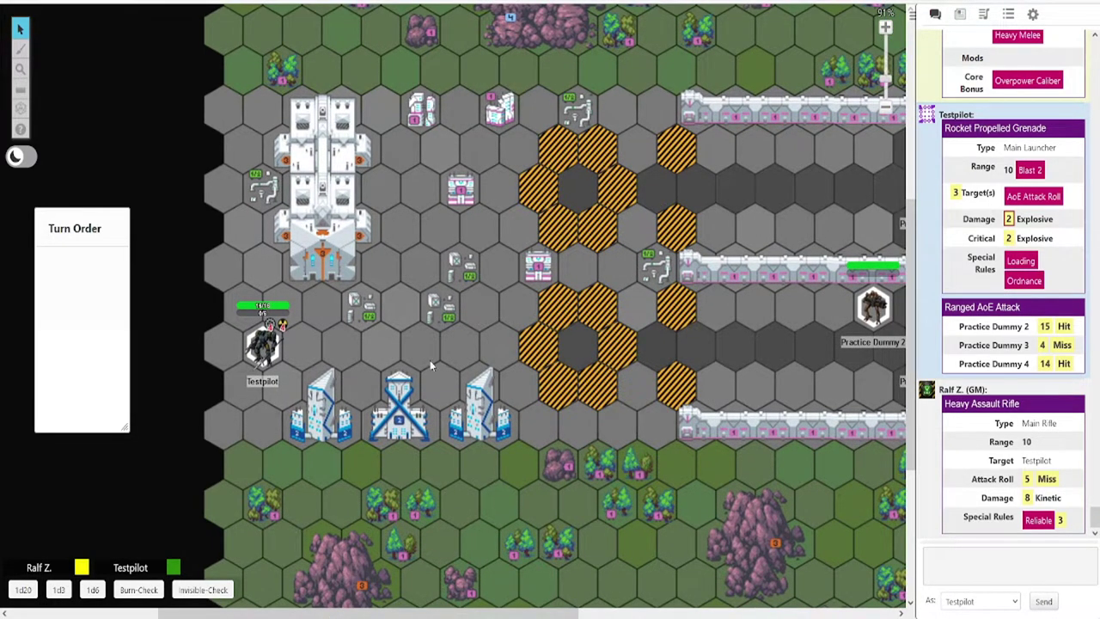
pyautogui.scroll(-3, 432, 366)
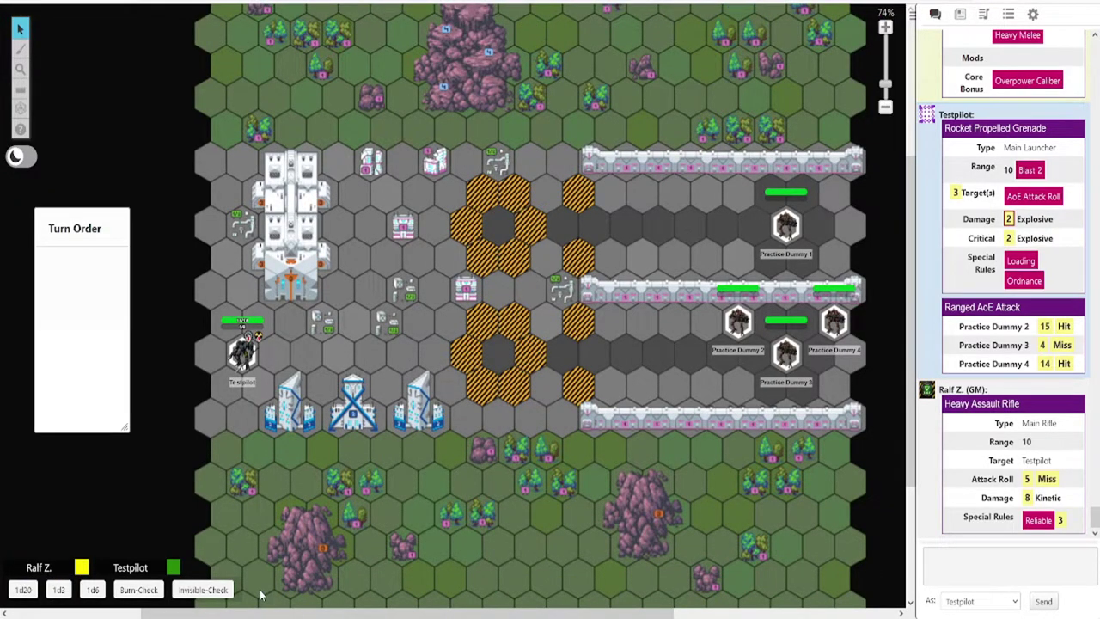
pyautogui.scroll(-2, 524, 310)
pyautogui.hscroll(-2, 524, 309)
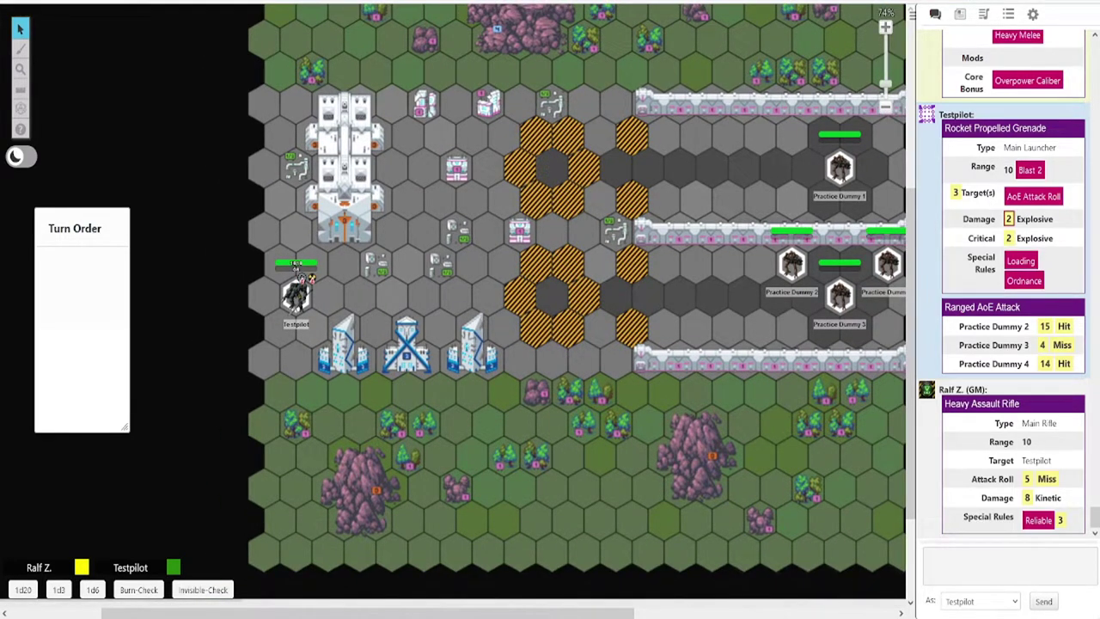
pyautogui.moveTo(294, 295)
pyautogui.mouseDown()
pyautogui.moveTo(455, 295)
pyautogui.moveTo(488, 189)
pyautogui.moveTo(506, 200)
pyautogui.moveTo(540, 162)
pyautogui.moveTo(551, 168)
pyautogui.mouseUp()
pyautogui.press('space')
pyautogui.press('space')
pyautogui.press('space')
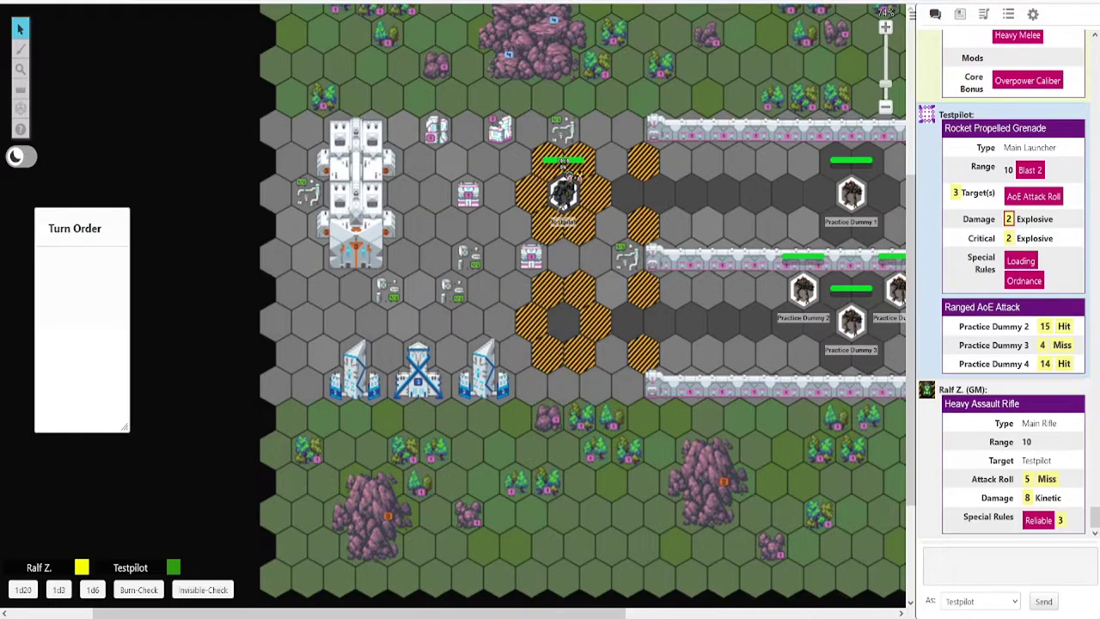
# - Attack Practice Dummy 1 with the mech's Assault Rifle, applying neither accuracy nor difficulty
pyautogui.moveTo(706, 209); pyautogui.dragTo(562, 255)
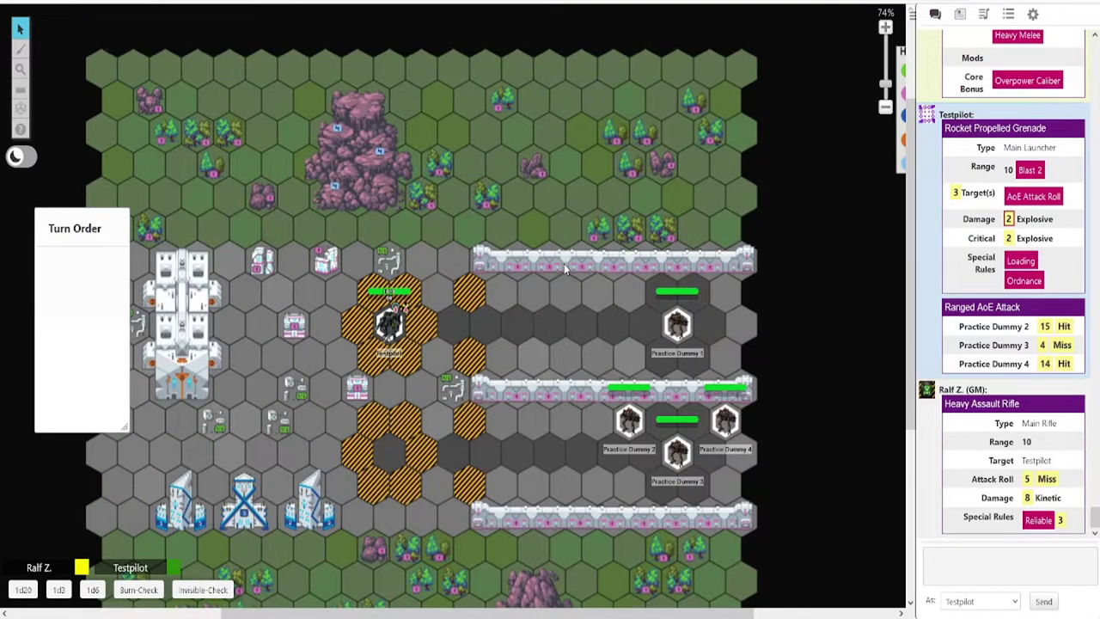
pyautogui.scroll(3, 564, 267)
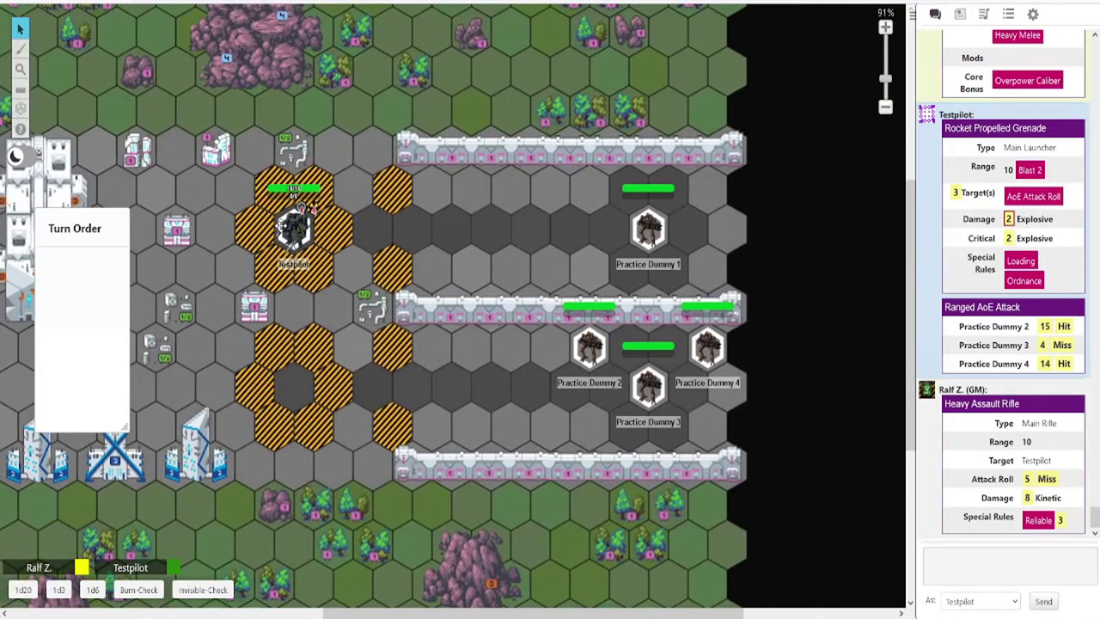
pyautogui.click(280, 222)
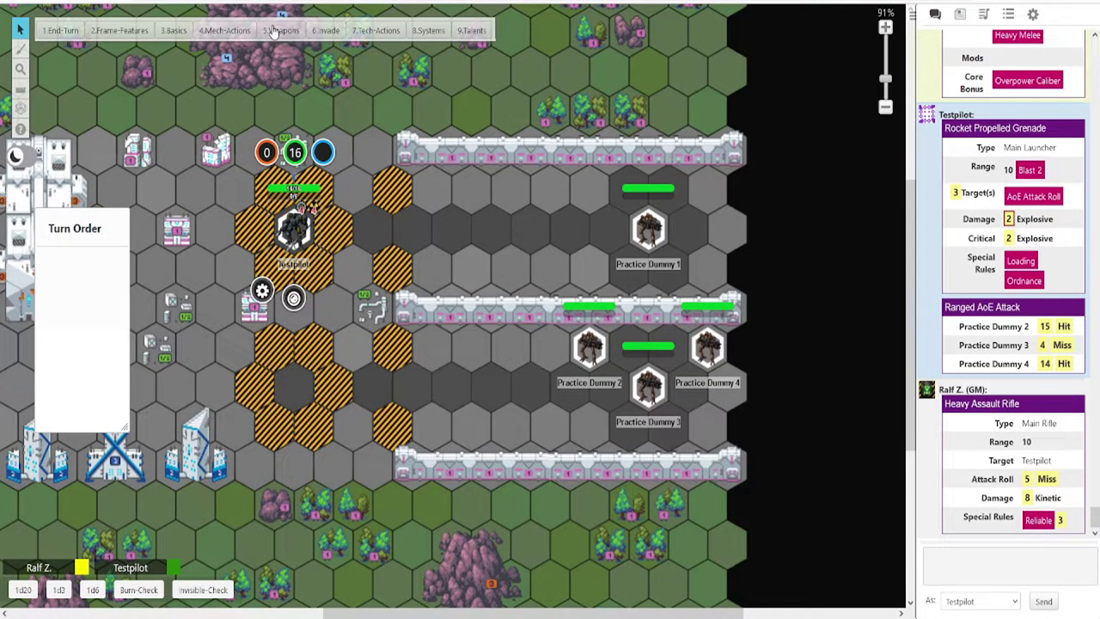
pyautogui.click(273, 31)
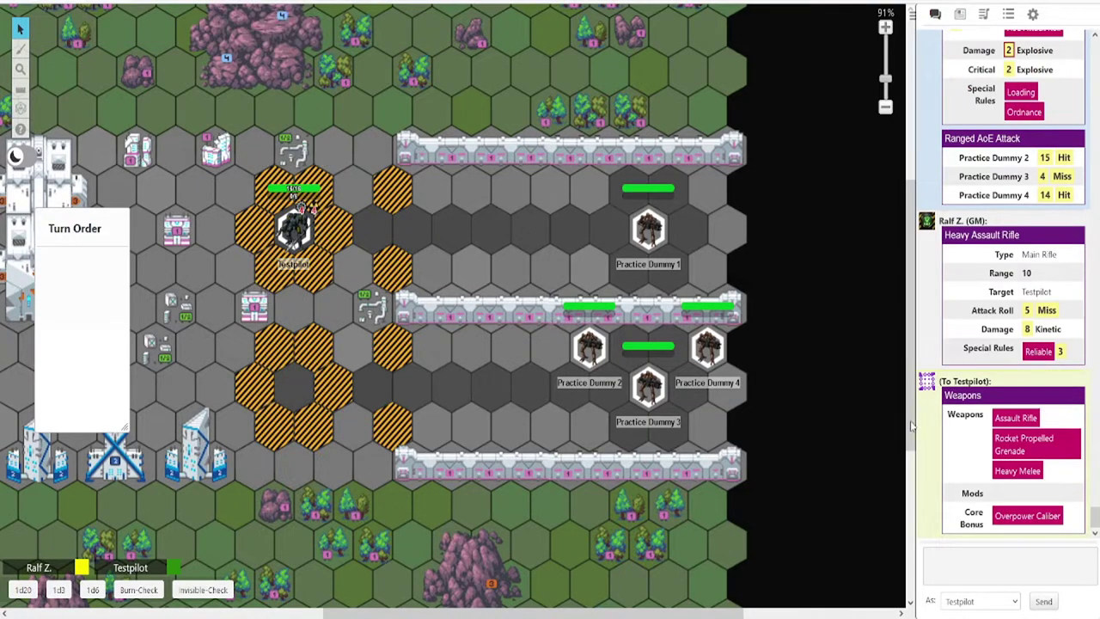
pyautogui.click(1009, 419)
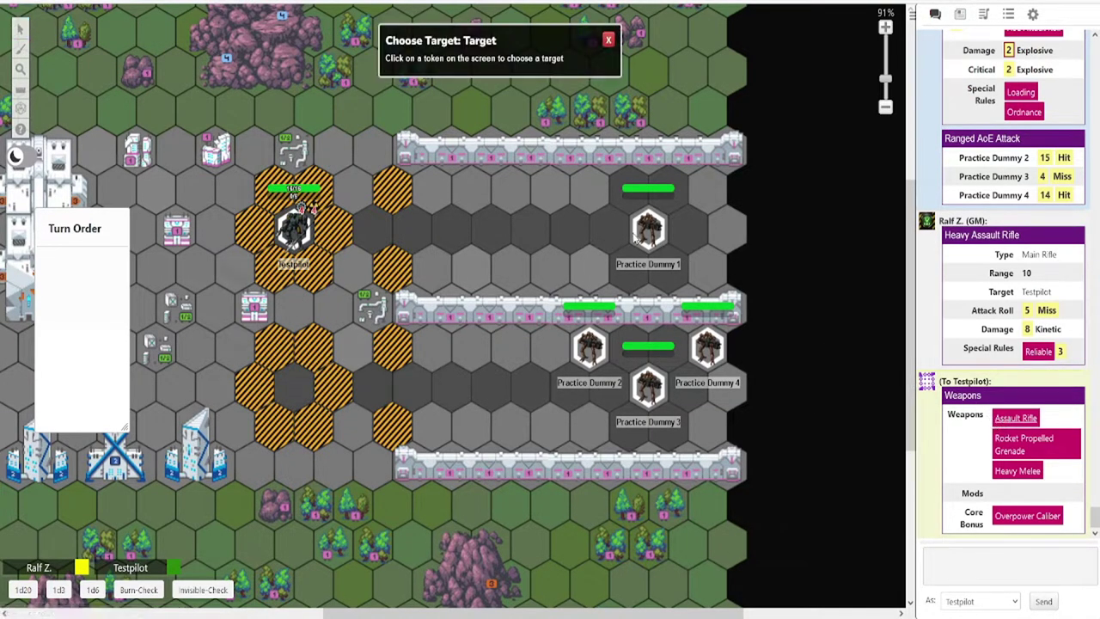
pyautogui.click(640, 232)
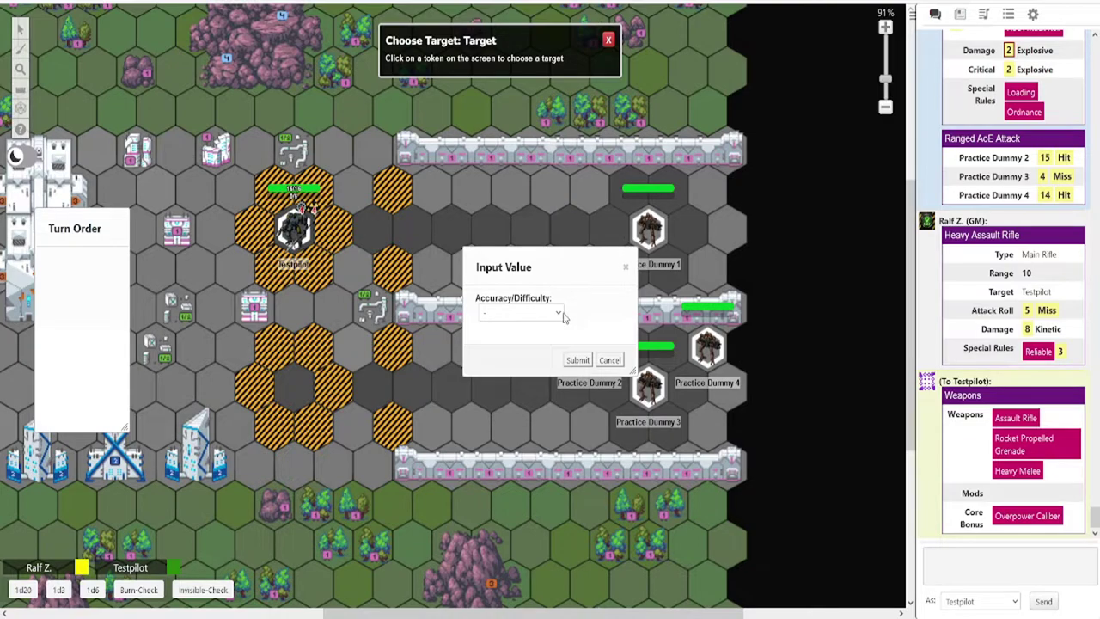
pyautogui.moveTo(534, 266); pyautogui.dragTo(476, 308)
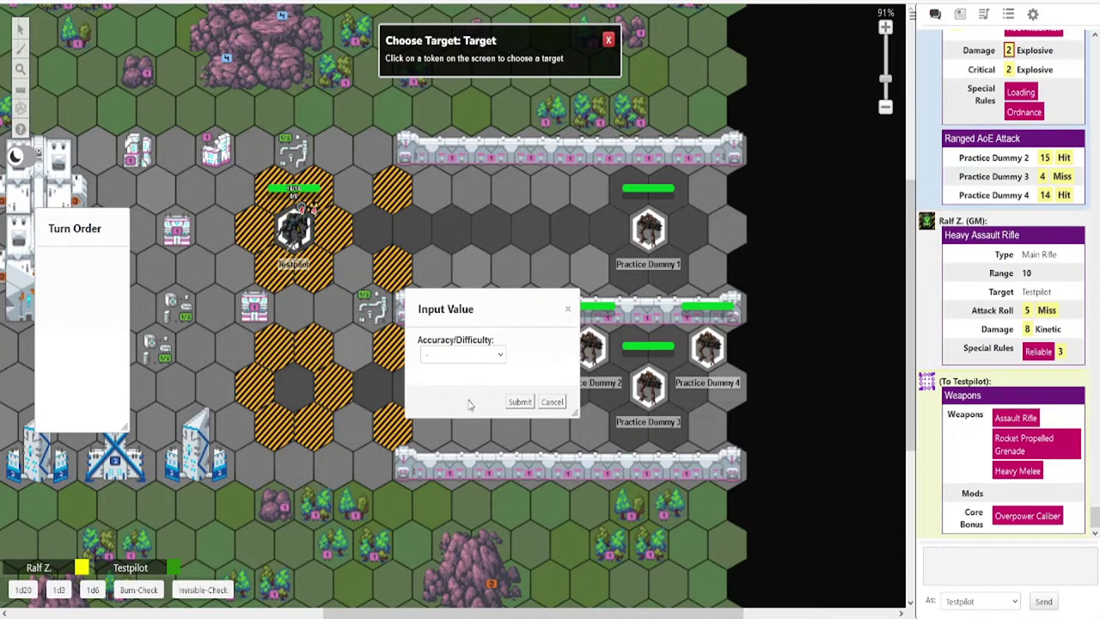
pyautogui.click(519, 403)
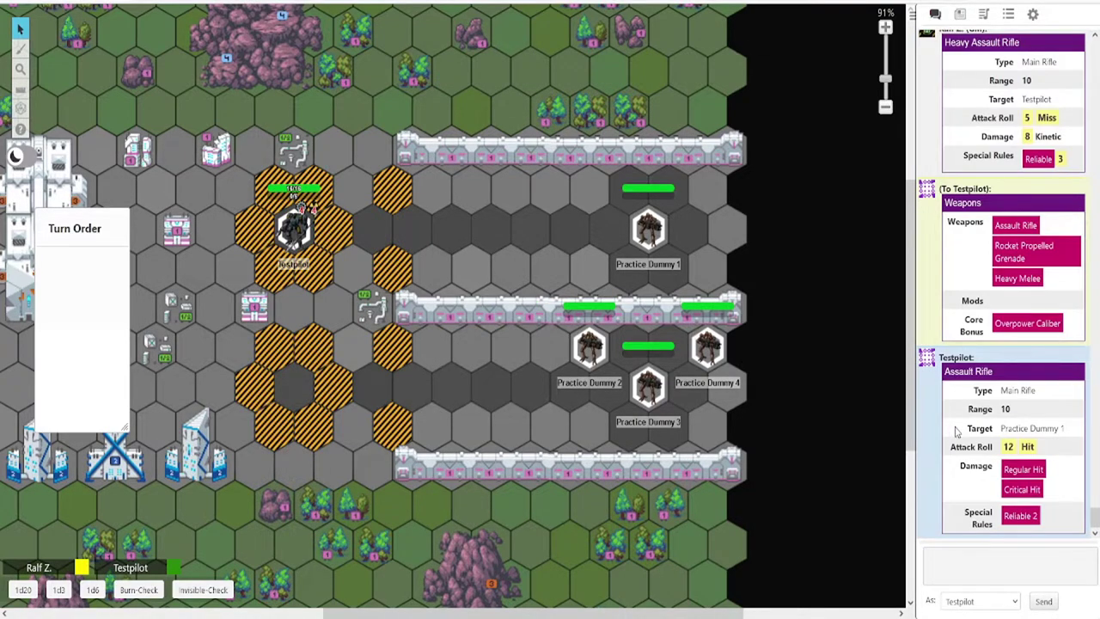
# - Post the Reliable tag's rules from the Assault Rifle attack and roll its regular hit damage
pyautogui.click(1017, 517)
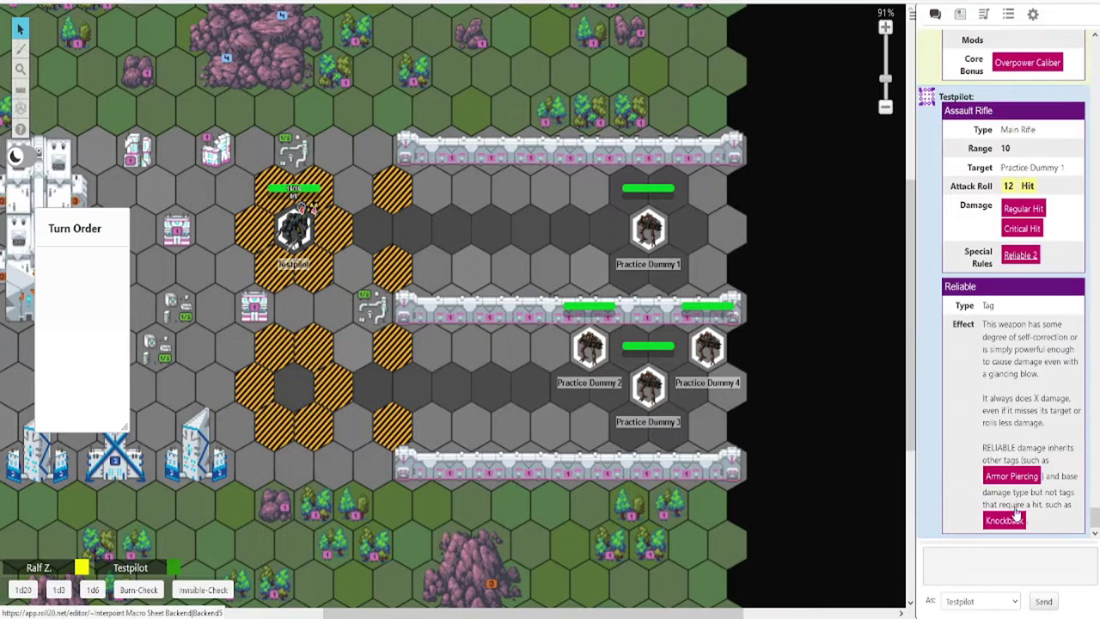
pyautogui.click(1018, 209)
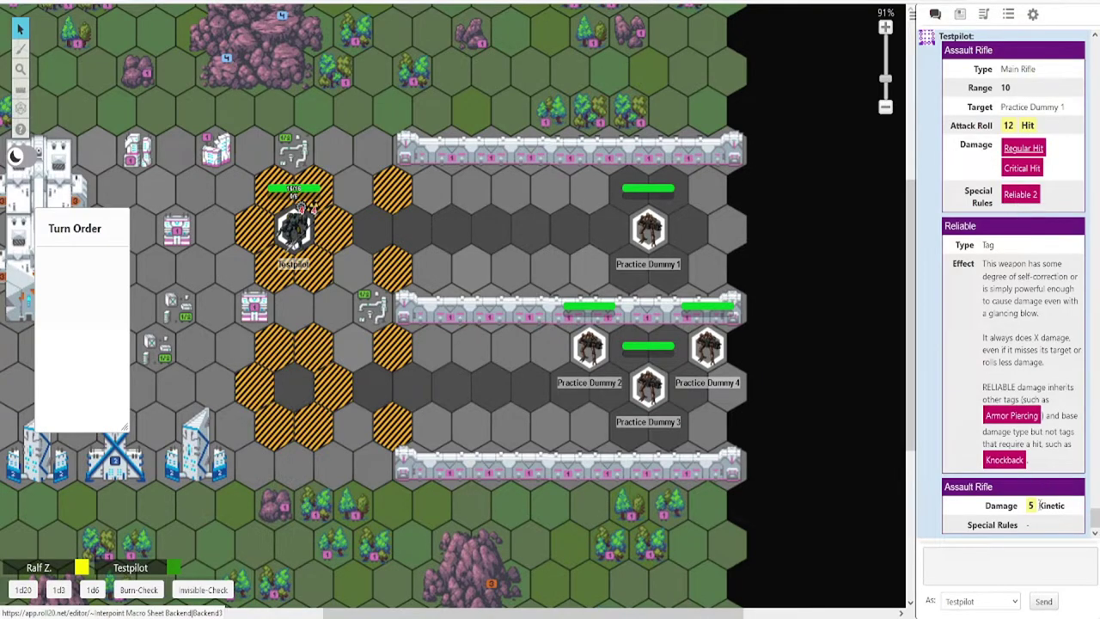
pyautogui.moveTo(1035, 512)
# - Attack Practice Dummy 1 with the Assault Rifle again, this time with Difficulty, and roll the regular hit damage
pyautogui.click(287, 234)
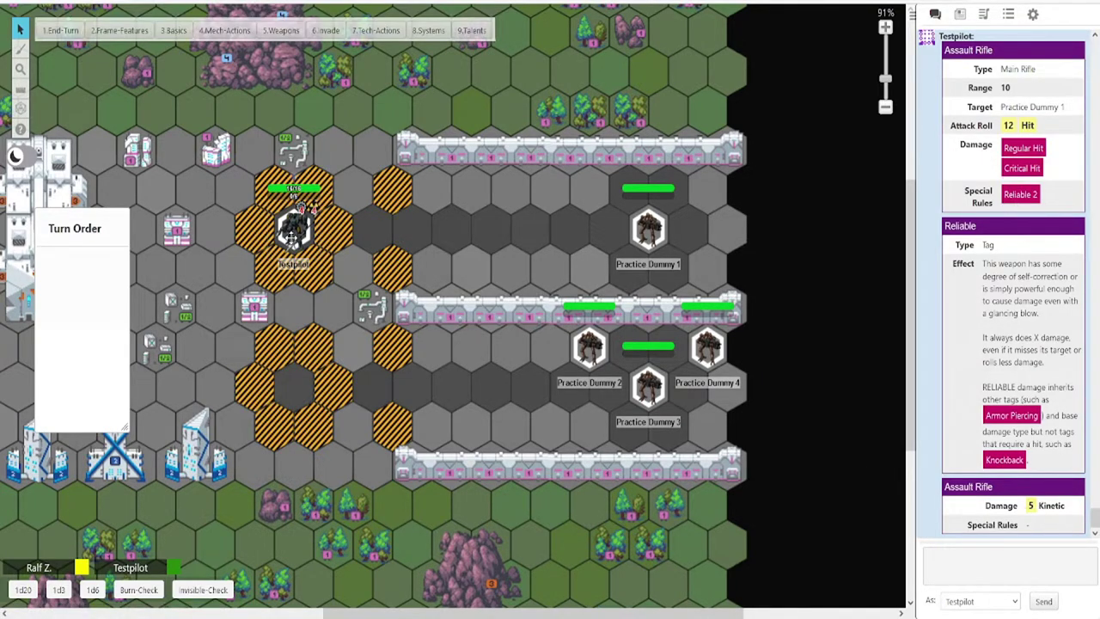
pyautogui.click(279, 31)
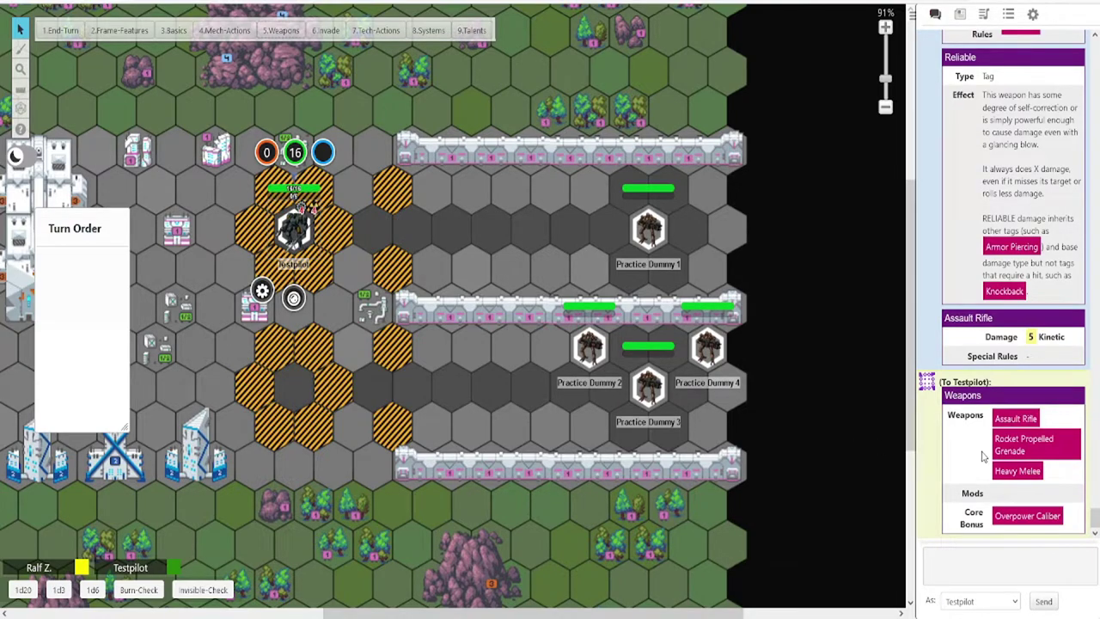
pyautogui.click(1023, 421)
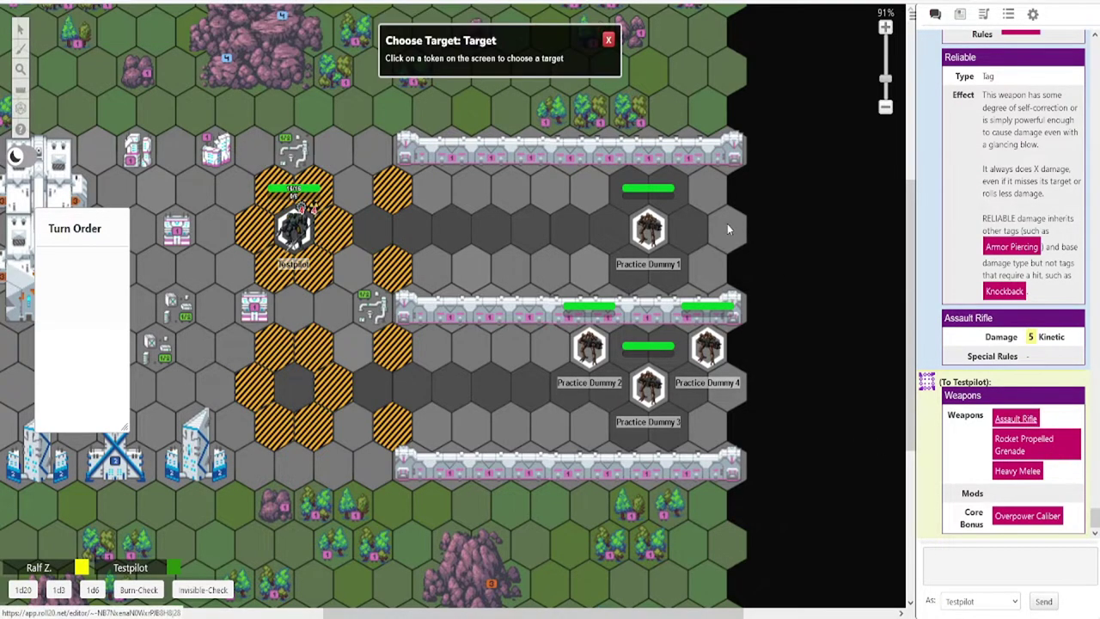
pyautogui.click(653, 233)
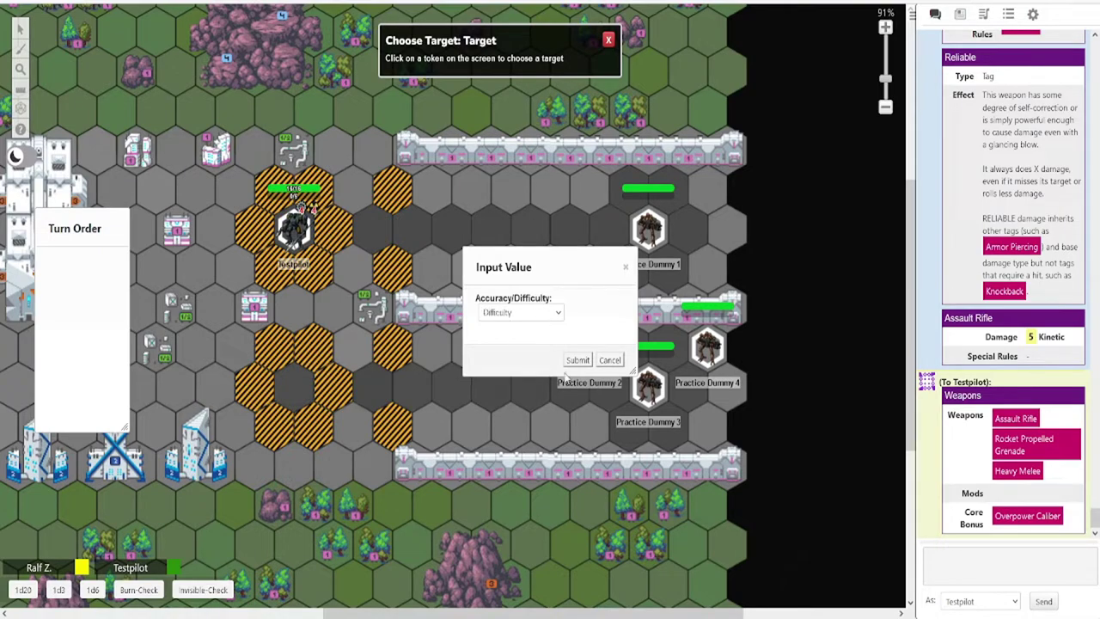
pyautogui.click(577, 359)
pyautogui.click(574, 351)
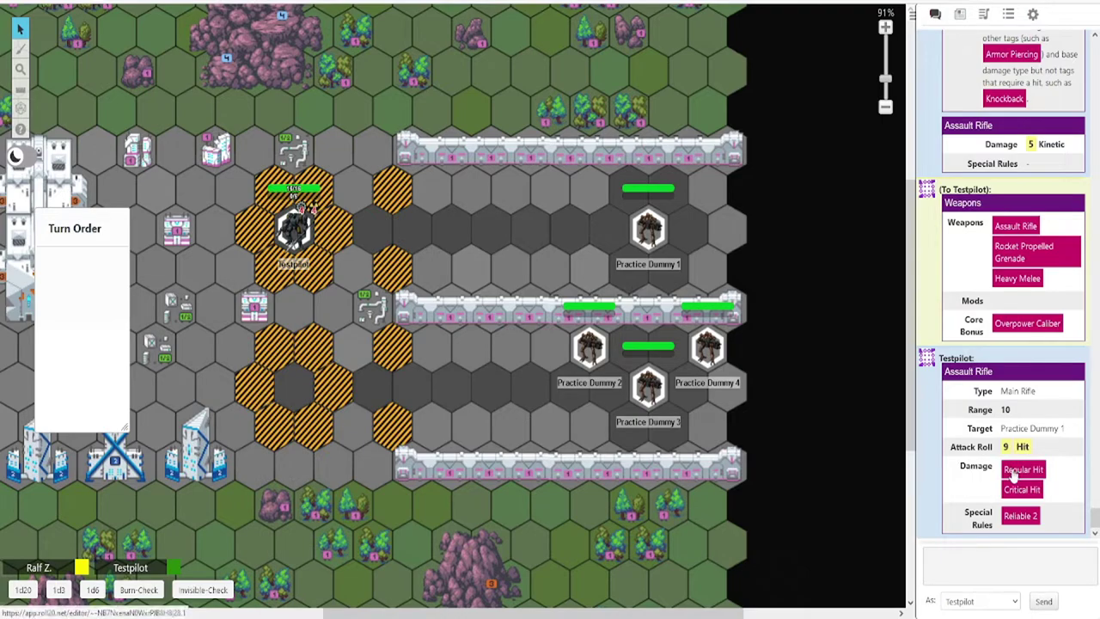
pyautogui.click(1015, 473)
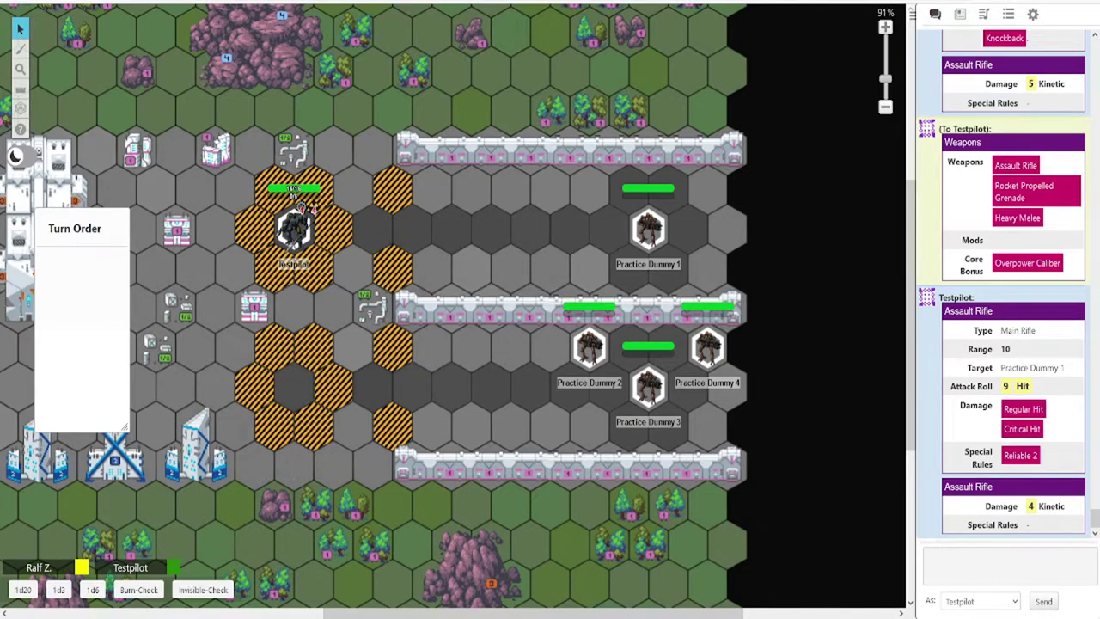
# - Move the mech token adjacent to Practice Dummy 1 and make two Heavy Melee attacks against it
pyautogui.moveTo(297, 214); pyautogui.dragTo(606, 227)
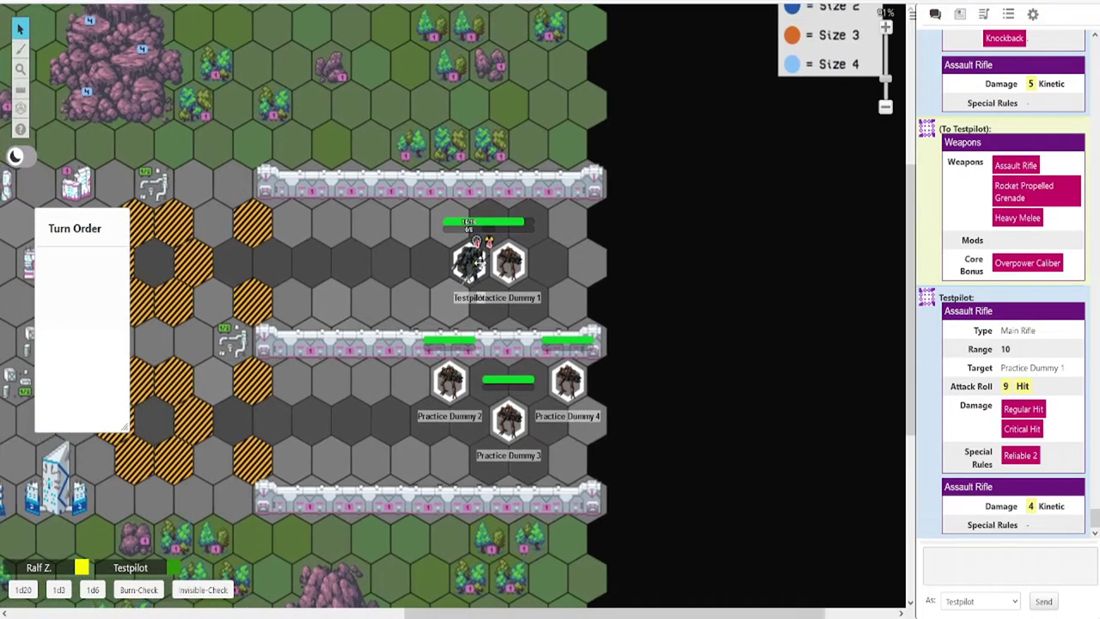
pyautogui.click(473, 259)
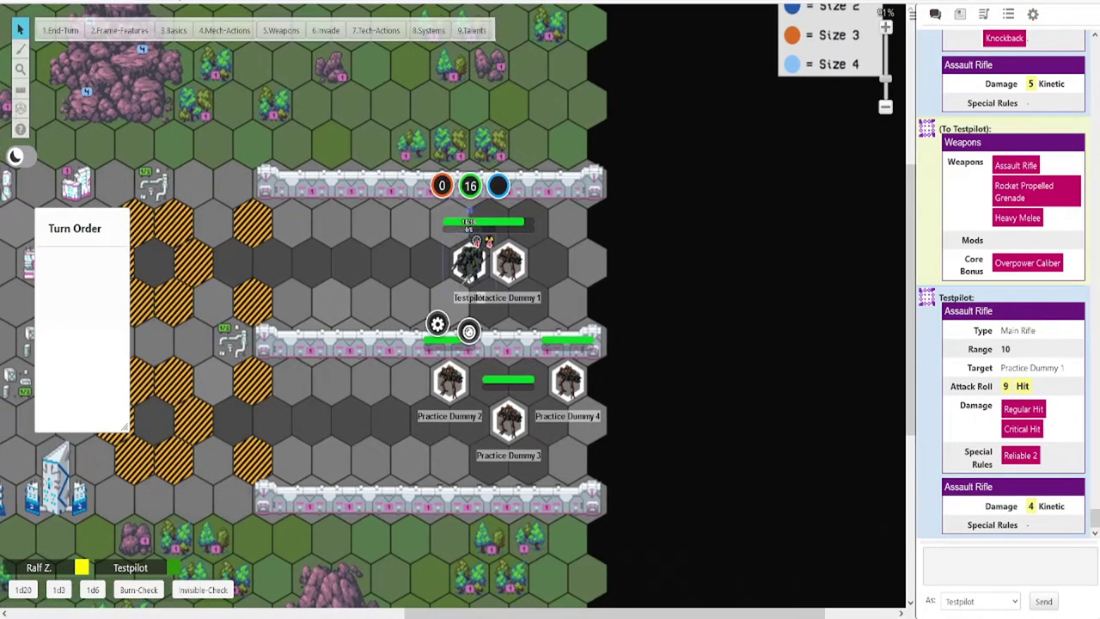
pyautogui.click(281, 31)
pyautogui.click(1017, 472)
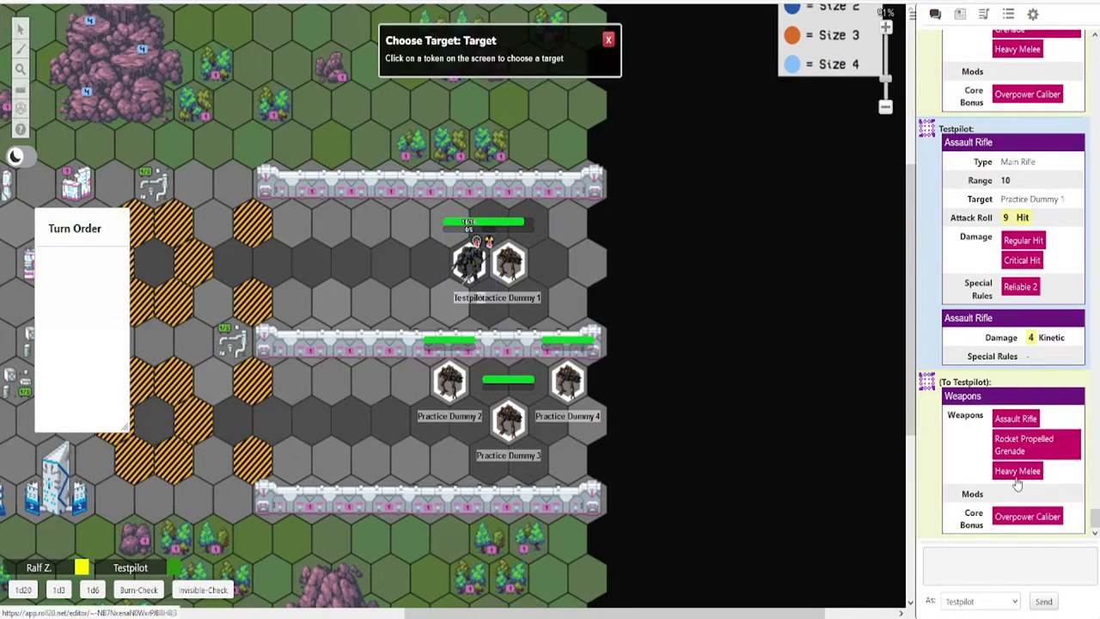
pyautogui.click(516, 266)
pyautogui.click(575, 359)
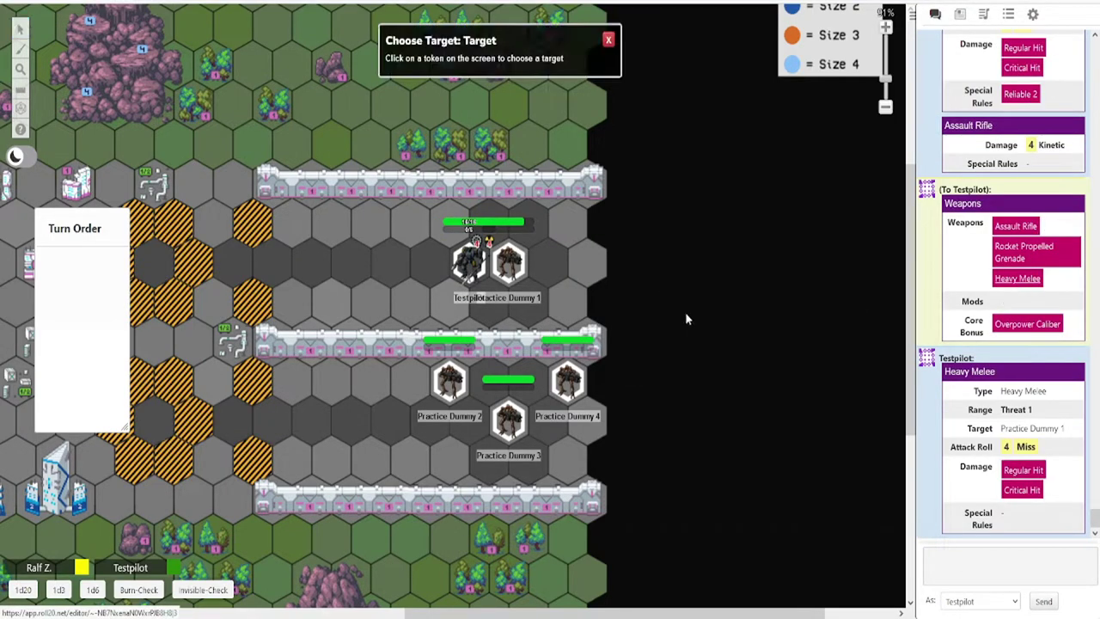
pyautogui.click(508, 262)
pyautogui.click(575, 359)
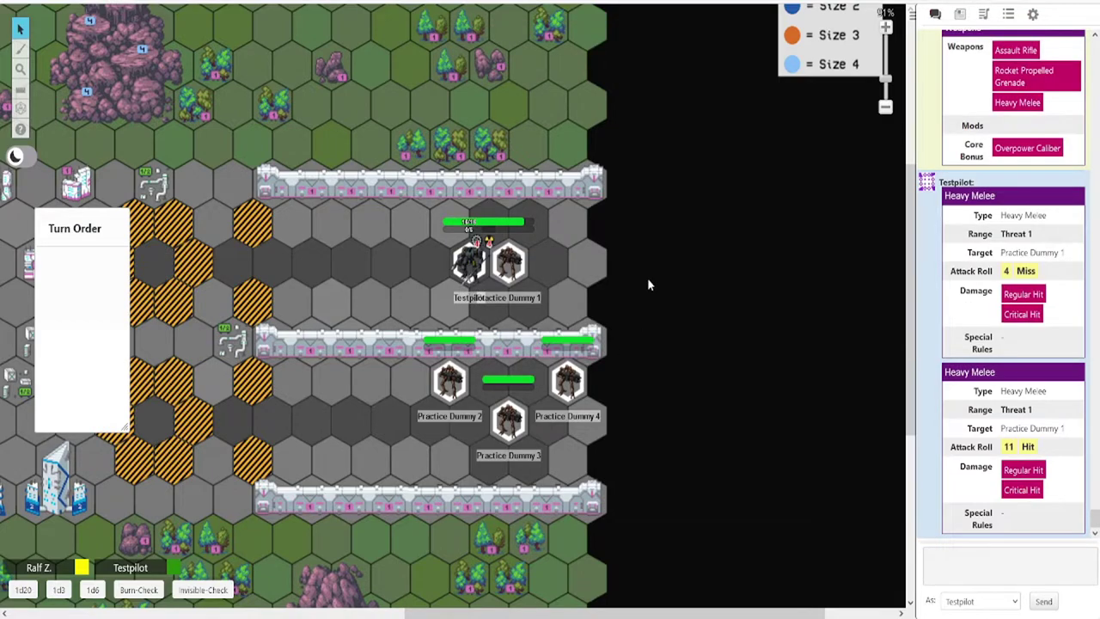
# - Roll regular hit damage for the second Heavy Melee attack and post the Overpower Caliber core bonus from the weapons list
pyautogui.click(1022, 469)
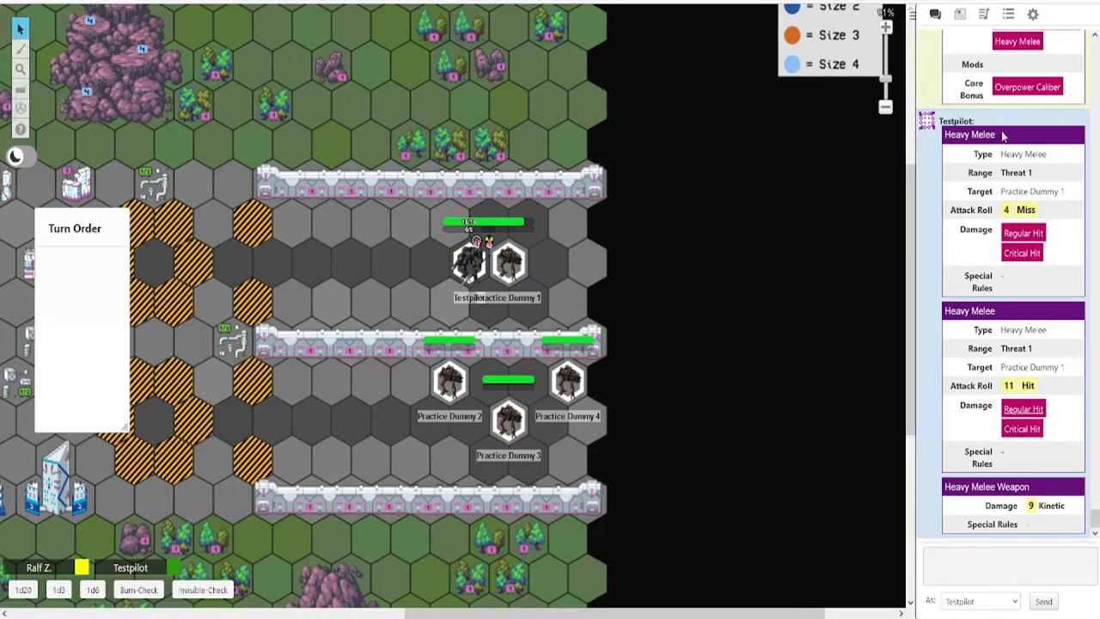
pyautogui.scroll(3, 999, 249)
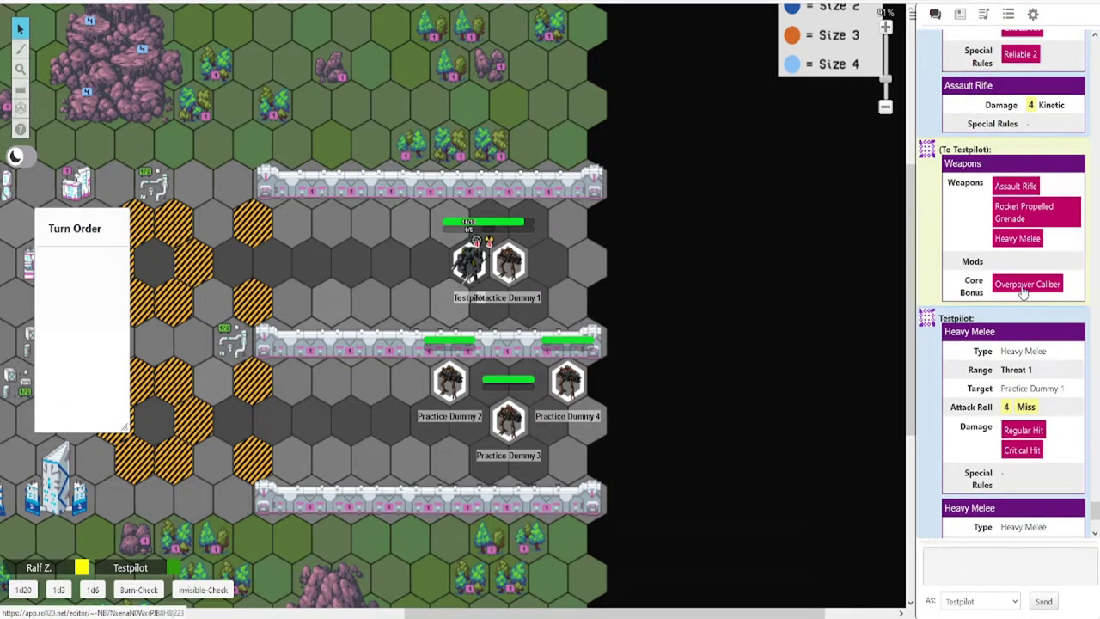
pyautogui.click(1040, 290)
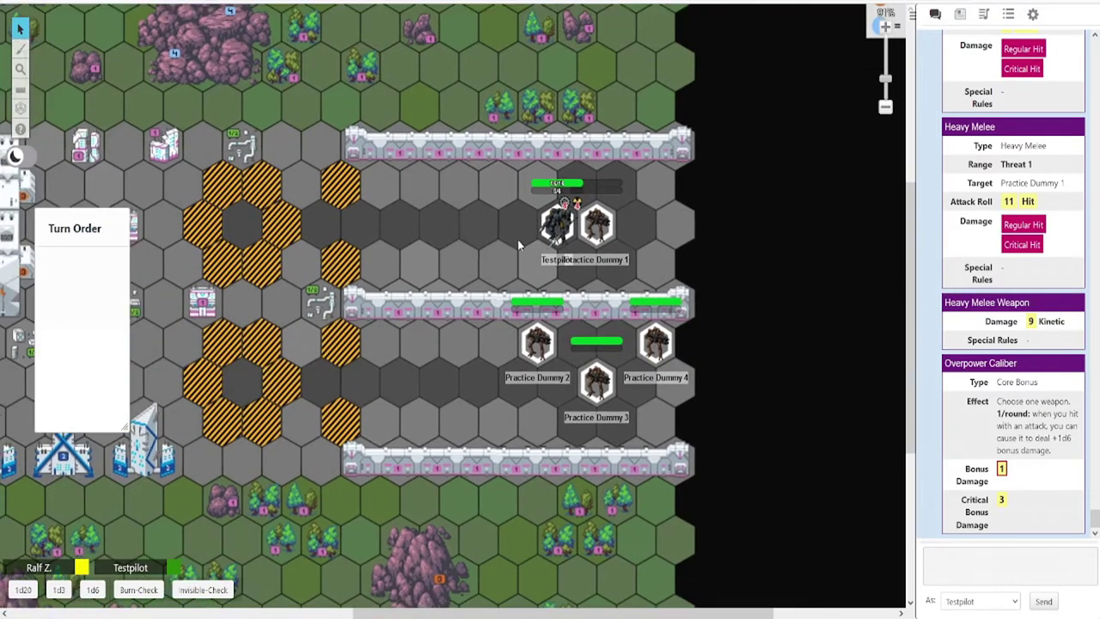
# - Move the mech token back to the centre hex of the upper hazard-striped ring
pyautogui.moveTo(556, 225); pyautogui.dragTo(243, 225)
pyautogui.hscroll(-3, 392, 275)
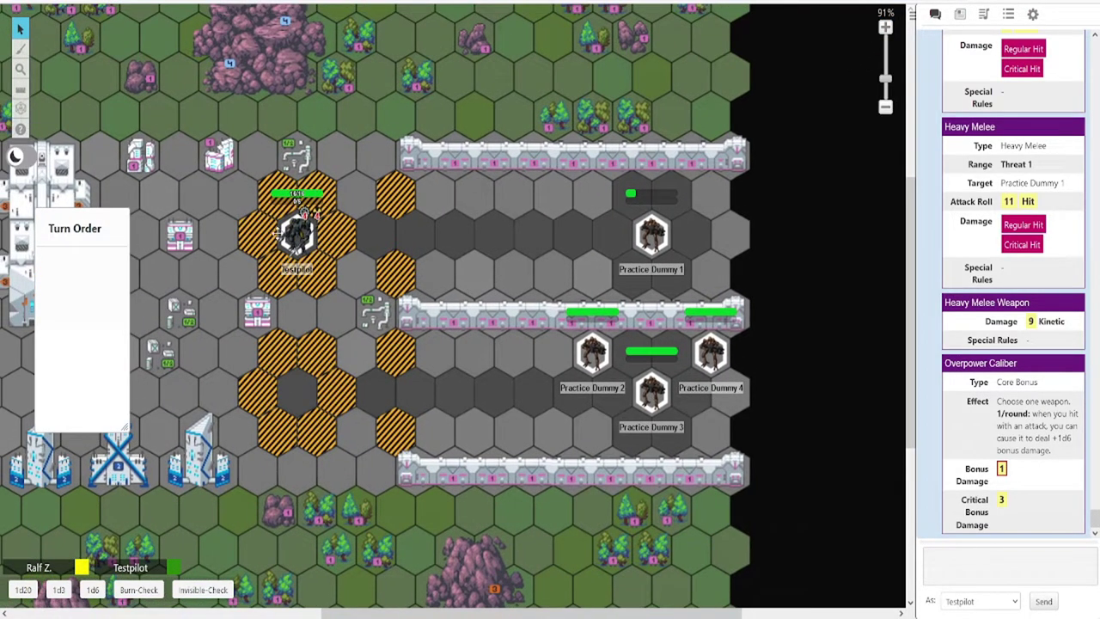
# - Make an Invade tech attack with the mech against Practice Dummy 1 and post the Fragment Signal effect
pyautogui.click(276, 230)
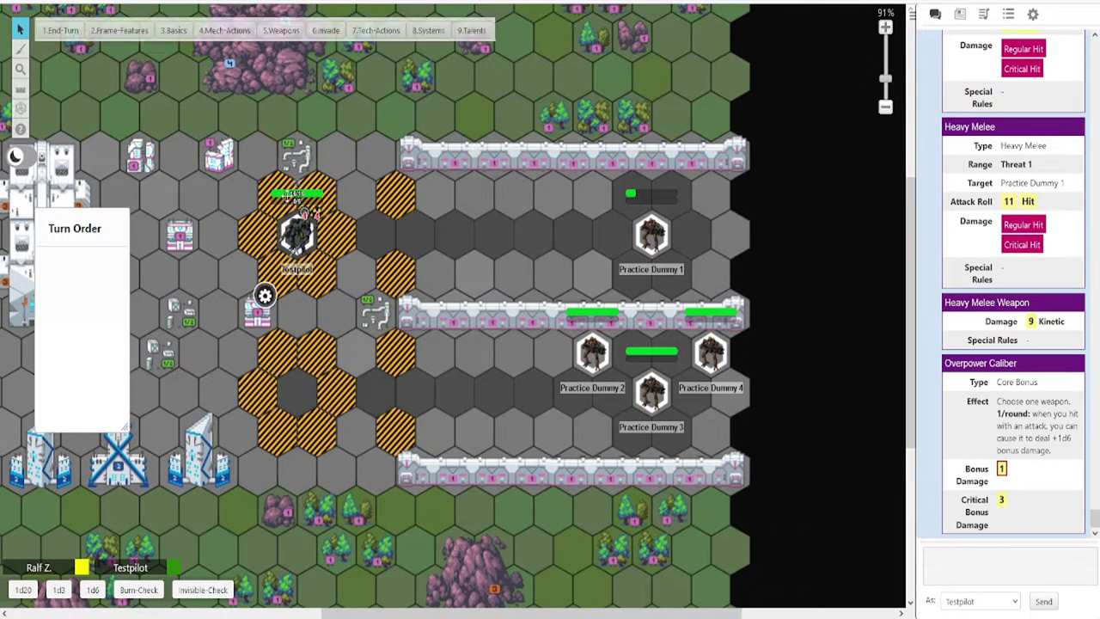
pyautogui.click(322, 33)
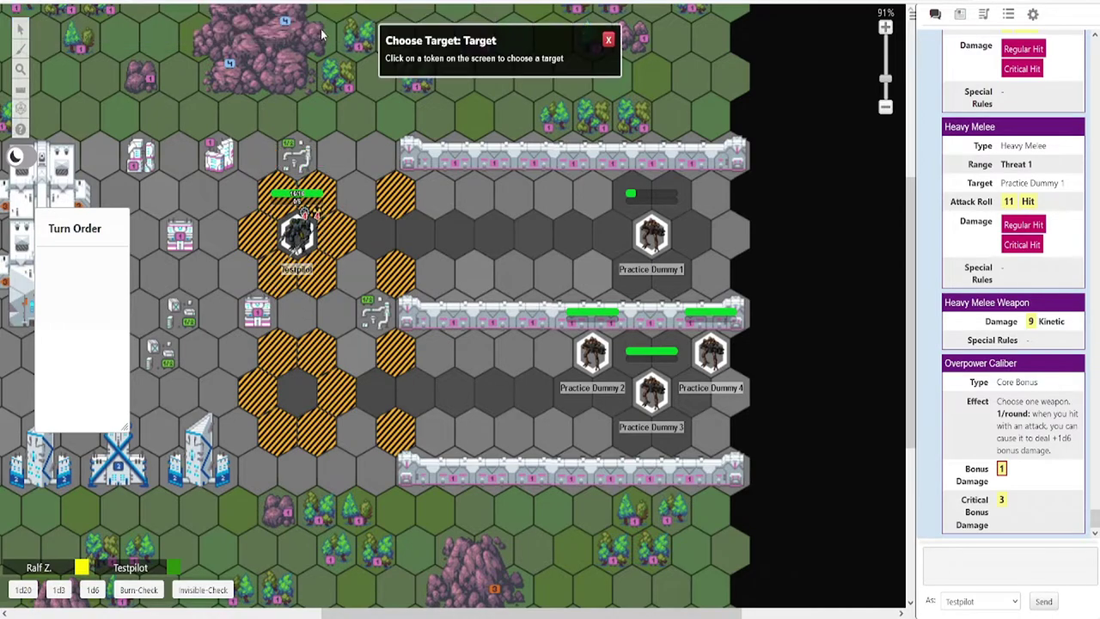
pyautogui.click(653, 240)
pyautogui.click(578, 359)
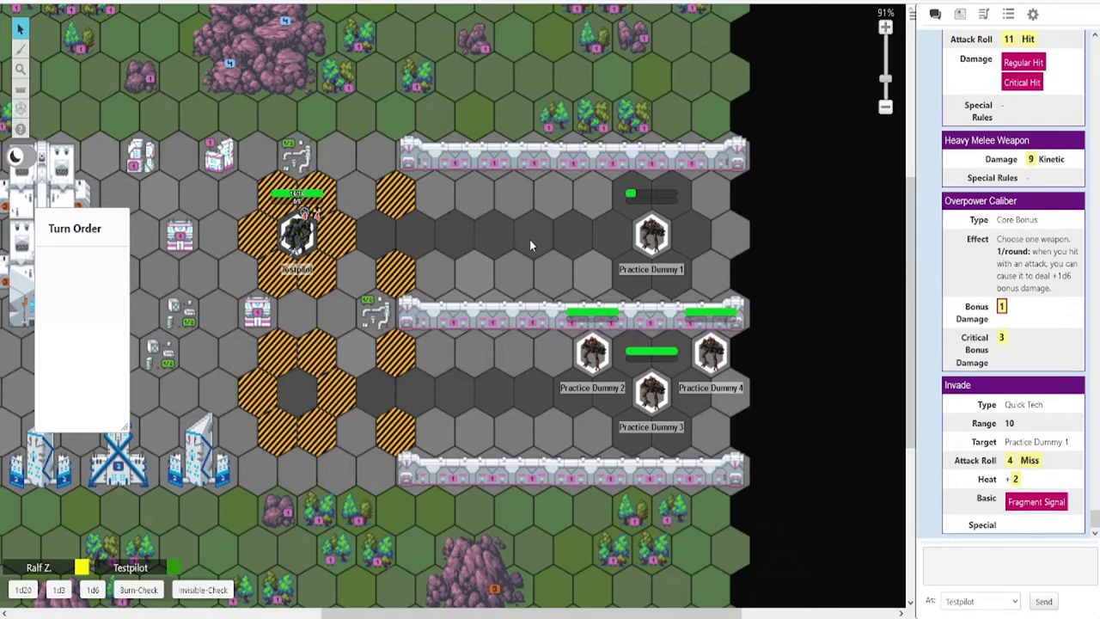
pyautogui.click(1045, 503)
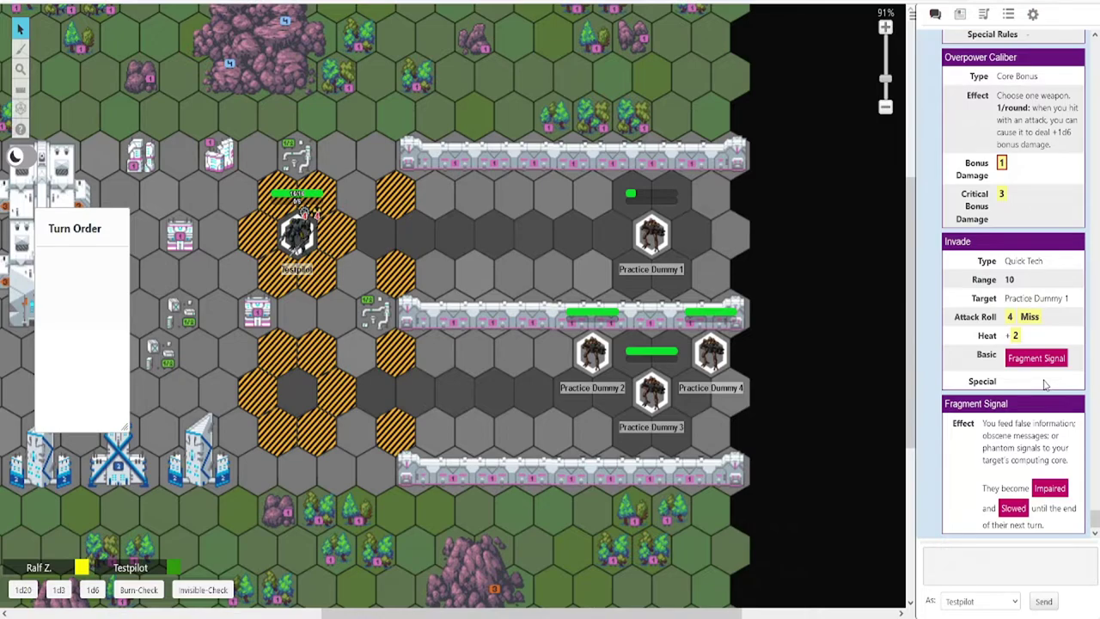
# - Move the mech token from the upper hazard-striped ring to the centre hex of the lower ring
pyautogui.click(306, 222)
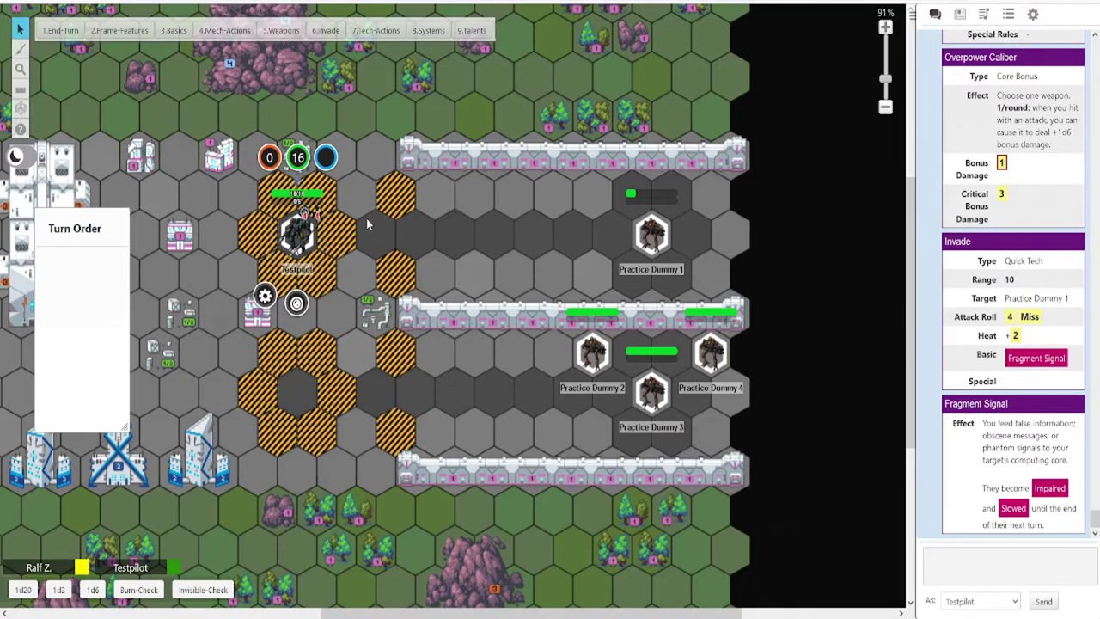
pyautogui.scroll(-1, 401, 221)
pyautogui.click(432, 226)
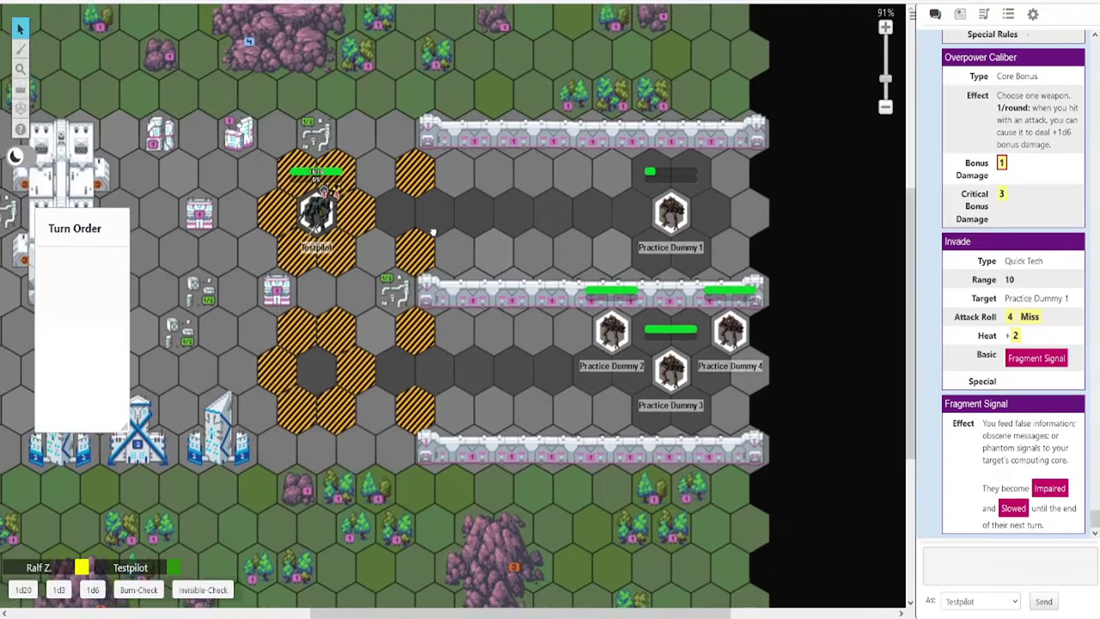
pyautogui.scroll(1, 432, 236)
pyautogui.scroll(1, 480, 247)
pyautogui.scroll(-2, 479, 236)
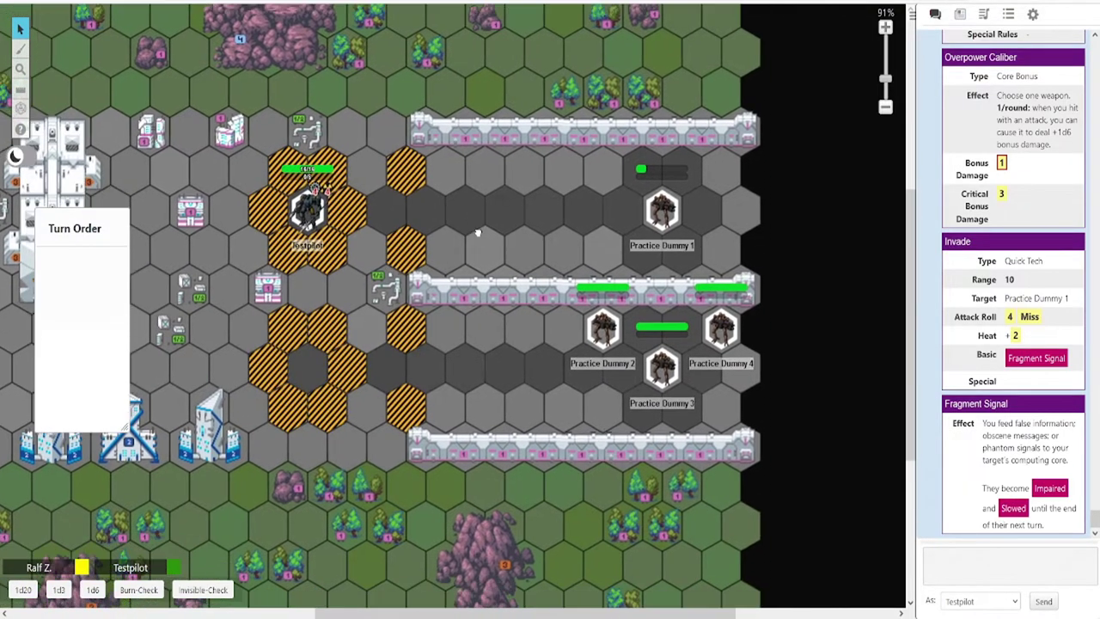
pyautogui.moveTo(313, 219); pyautogui.dragTo(314, 375)
pyautogui.click(512, 379)
pyautogui.scroll(-1, 512, 379)
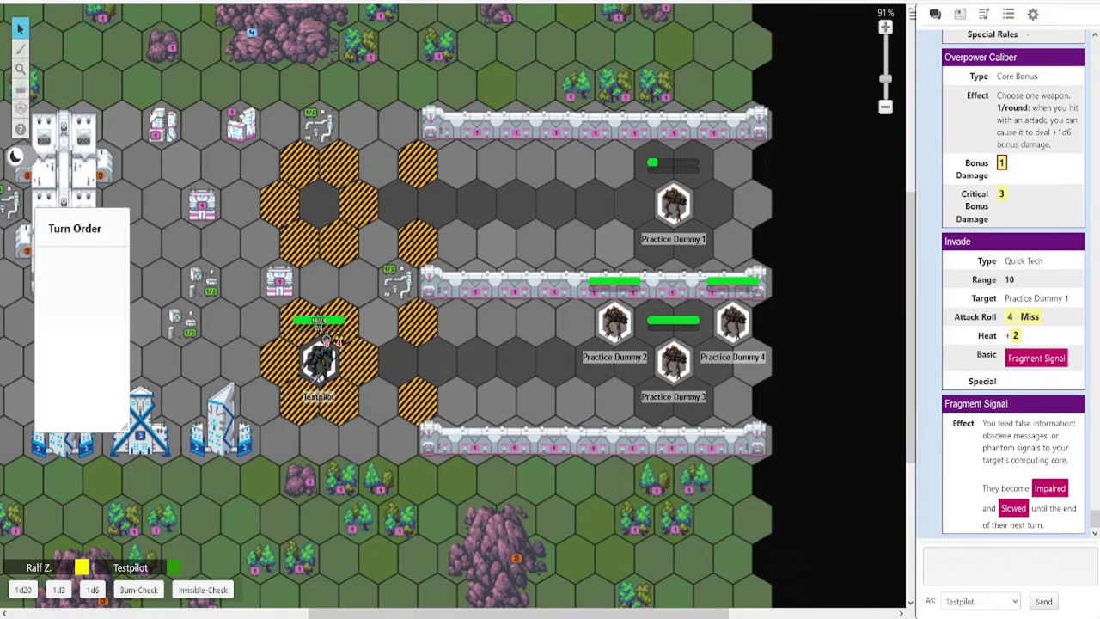
pyautogui.scroll(-3, 512, 379)
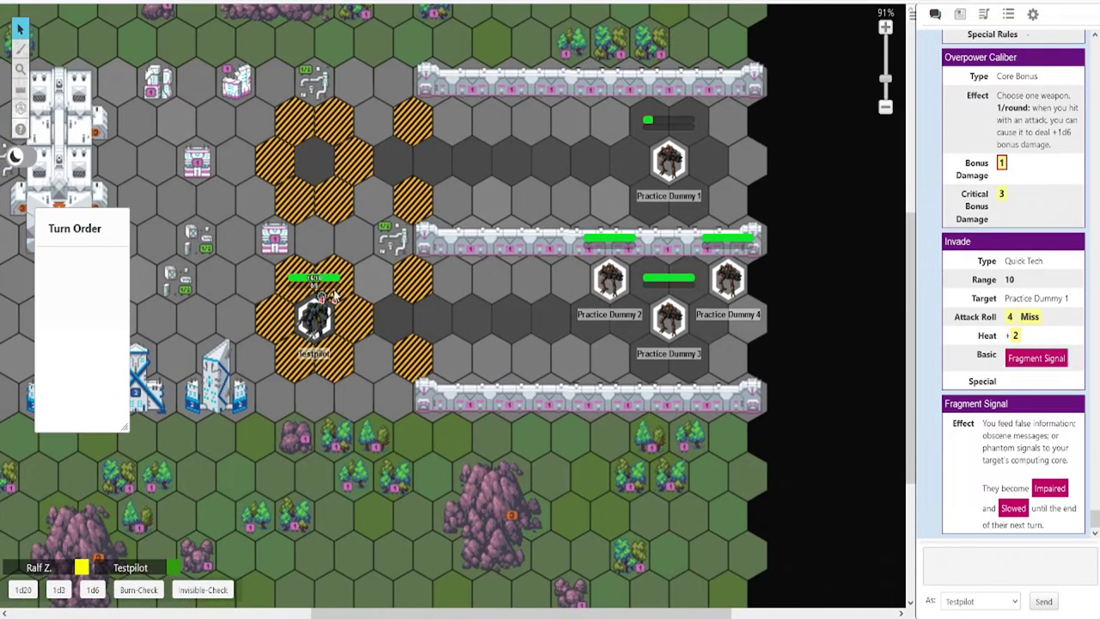
# - Post the mech's Rocket Propelled Grenade attack for 3 targets and inspect its normal and critical damage rolls
pyautogui.click(314, 318)
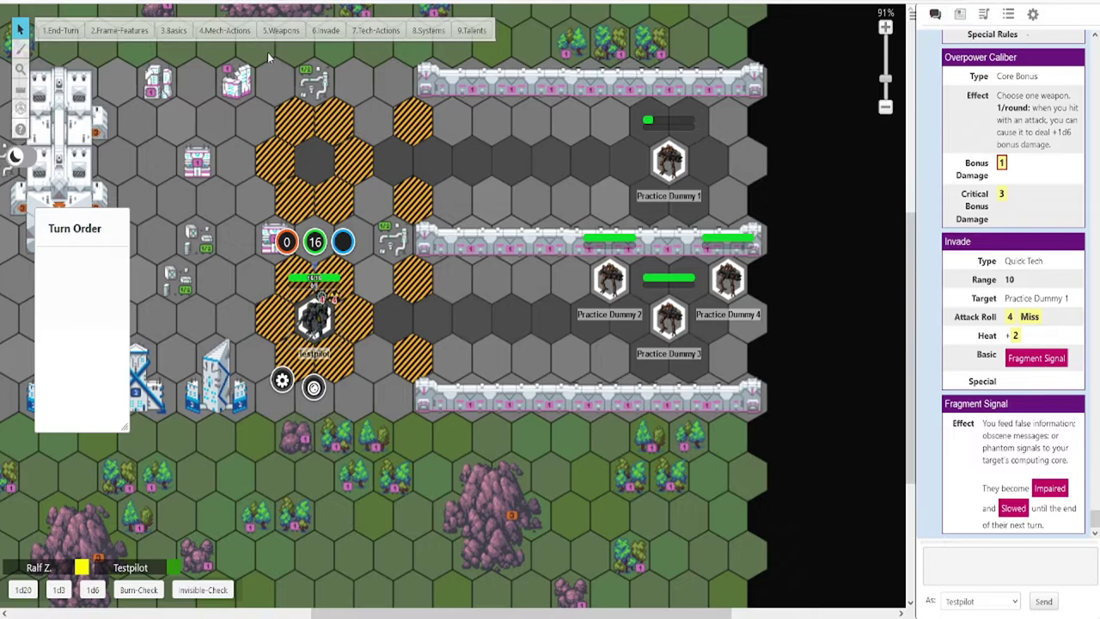
pyautogui.click(284, 31)
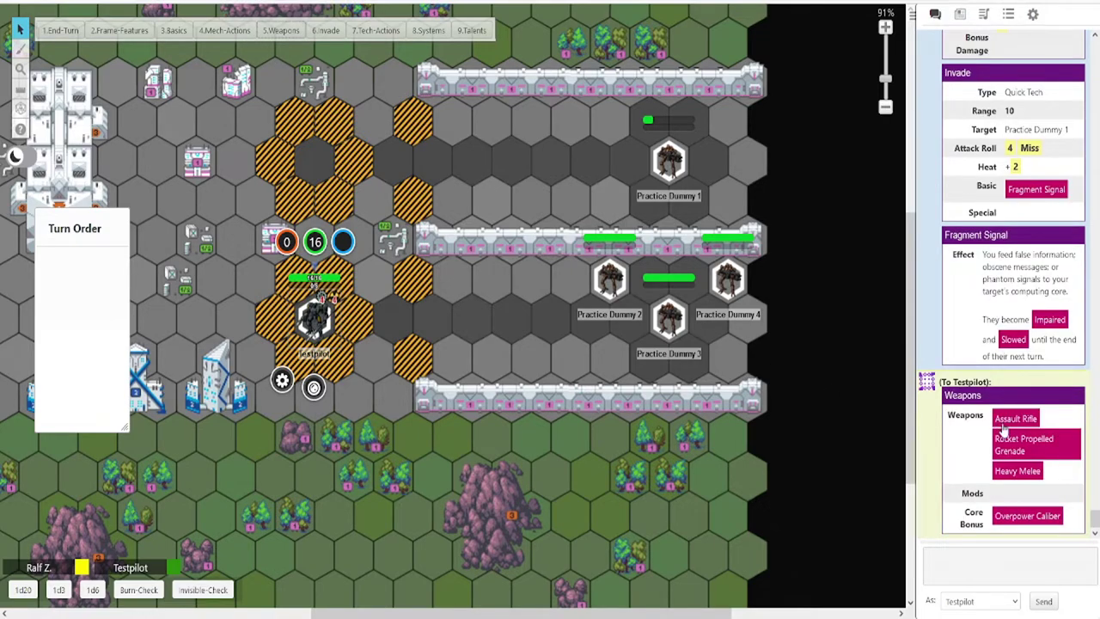
pyautogui.click(1022, 443)
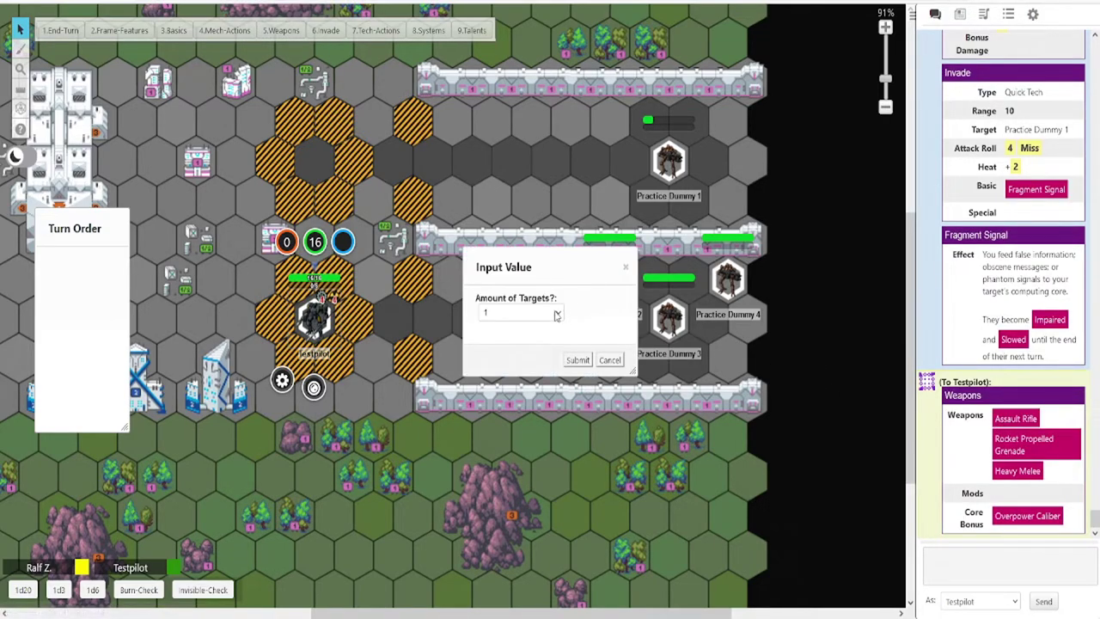
pyautogui.moveTo(541, 261); pyautogui.dragTo(458, 204)
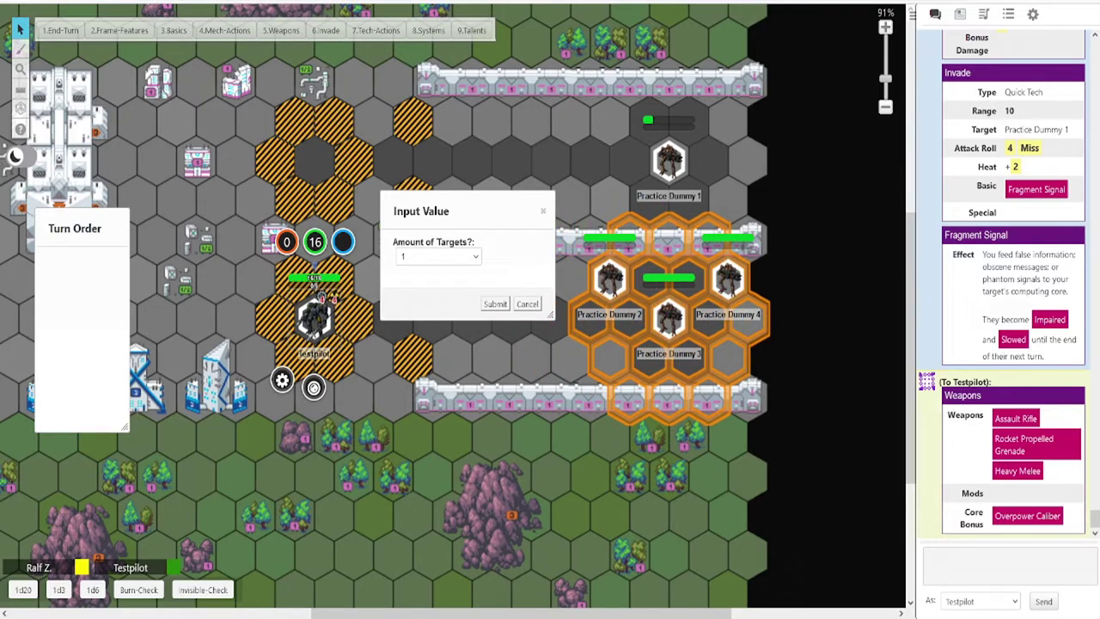
pyautogui.click(486, 305)
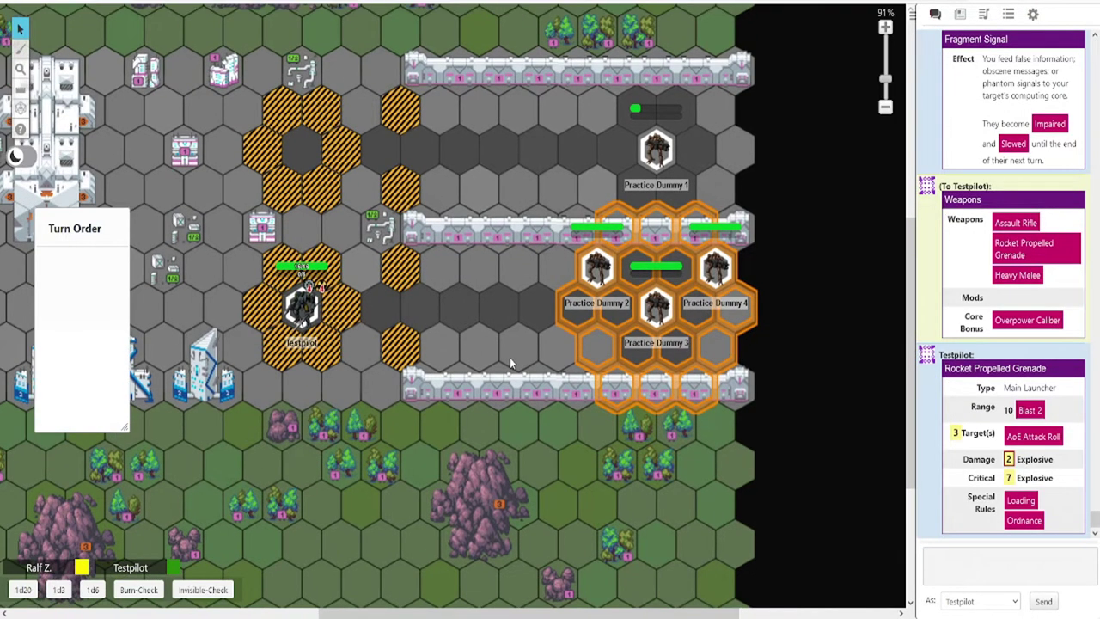
pyautogui.moveTo(1010, 462)
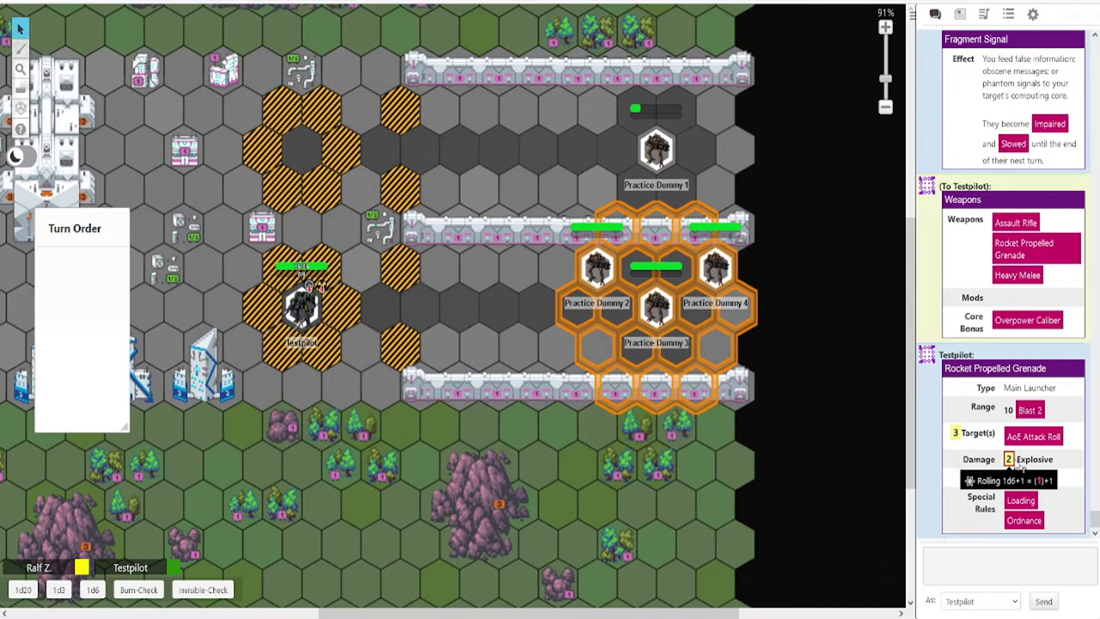
pyautogui.moveTo(1012, 483)
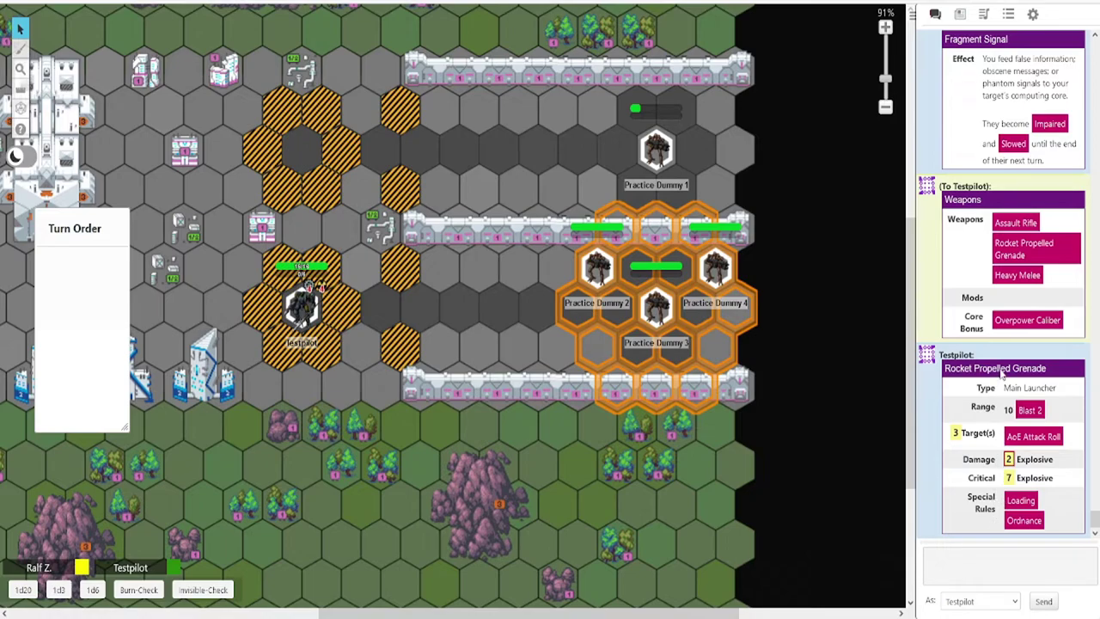
# - Roll the grenade's AoE attack against Practice Dummies 4, 3 and 2 without accuracy or difficulty
pyautogui.click(1012, 439)
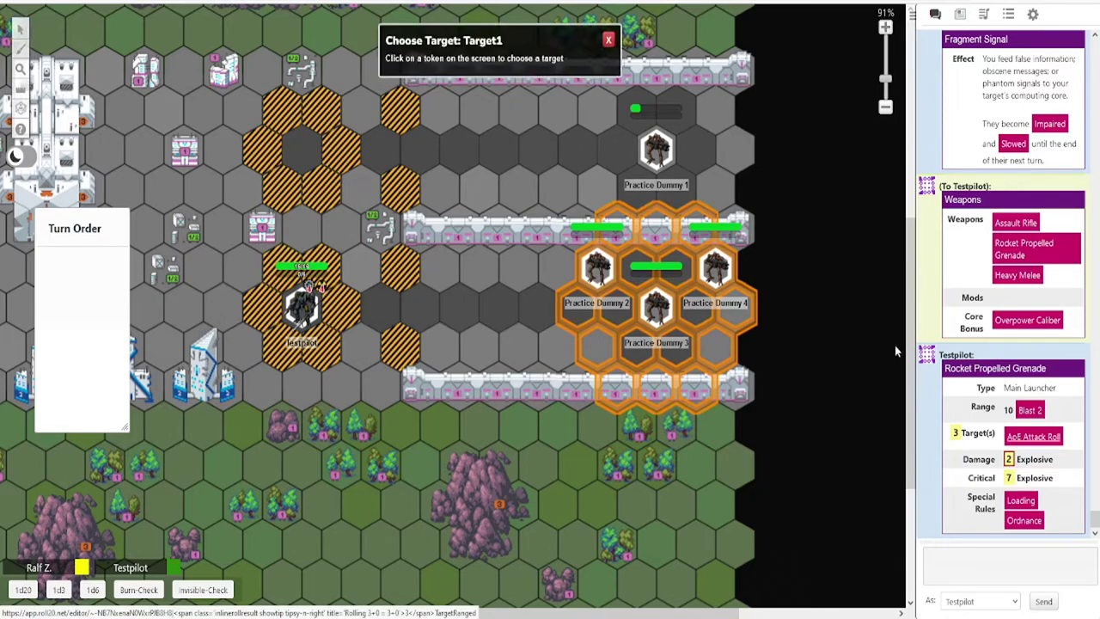
pyautogui.click(718, 263)
pyautogui.click(660, 308)
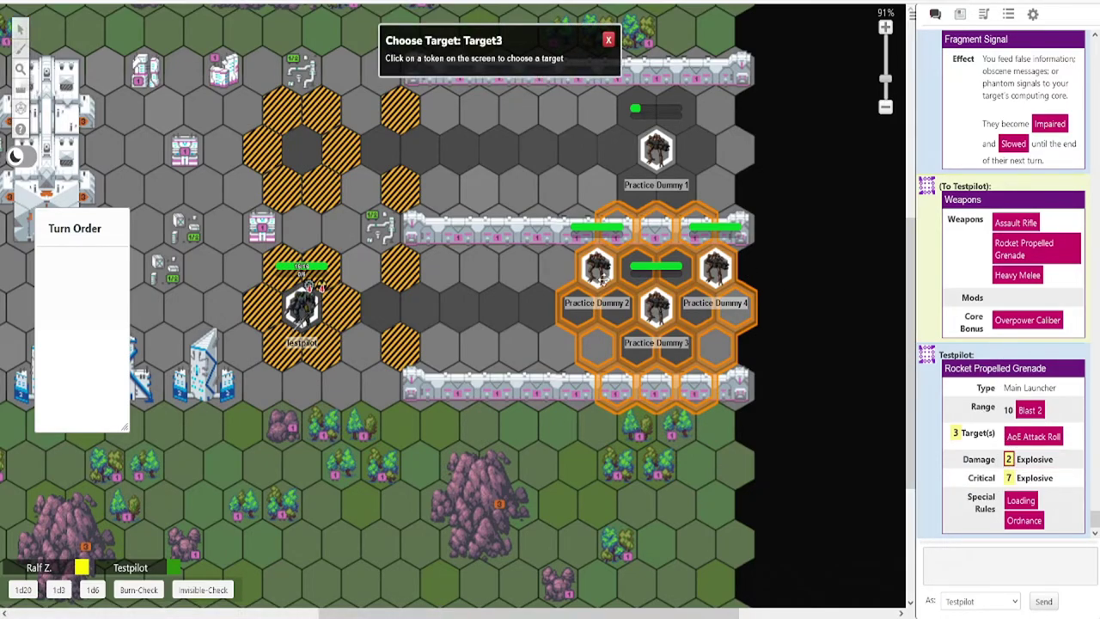
pyautogui.click(588, 268)
pyautogui.moveTo(566, 266); pyautogui.dragTo(543, 238)
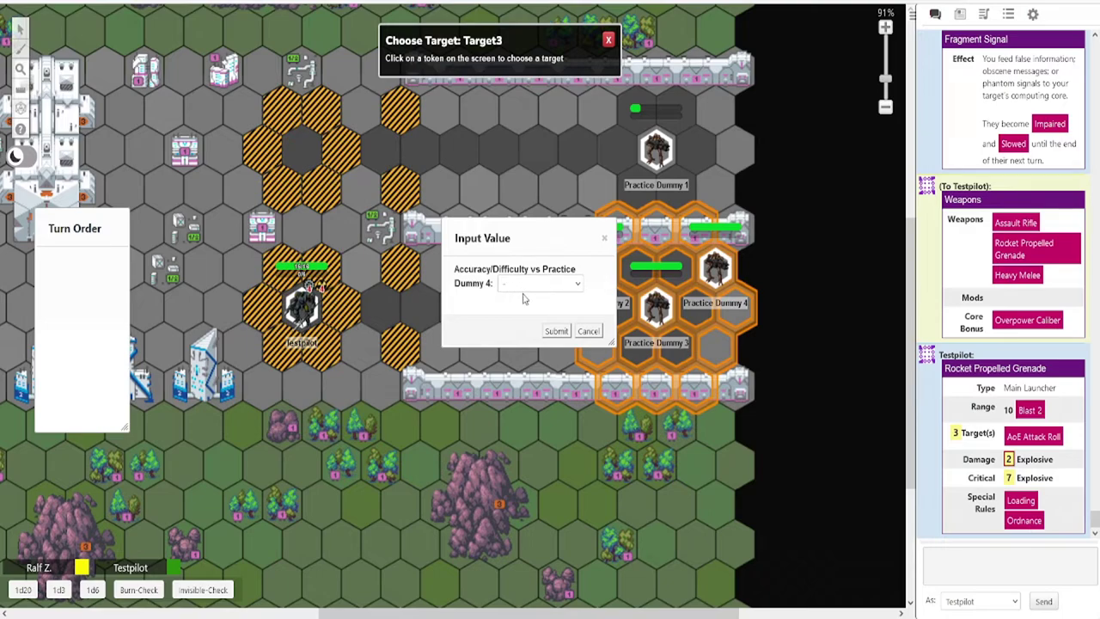
pyautogui.click(556, 332)
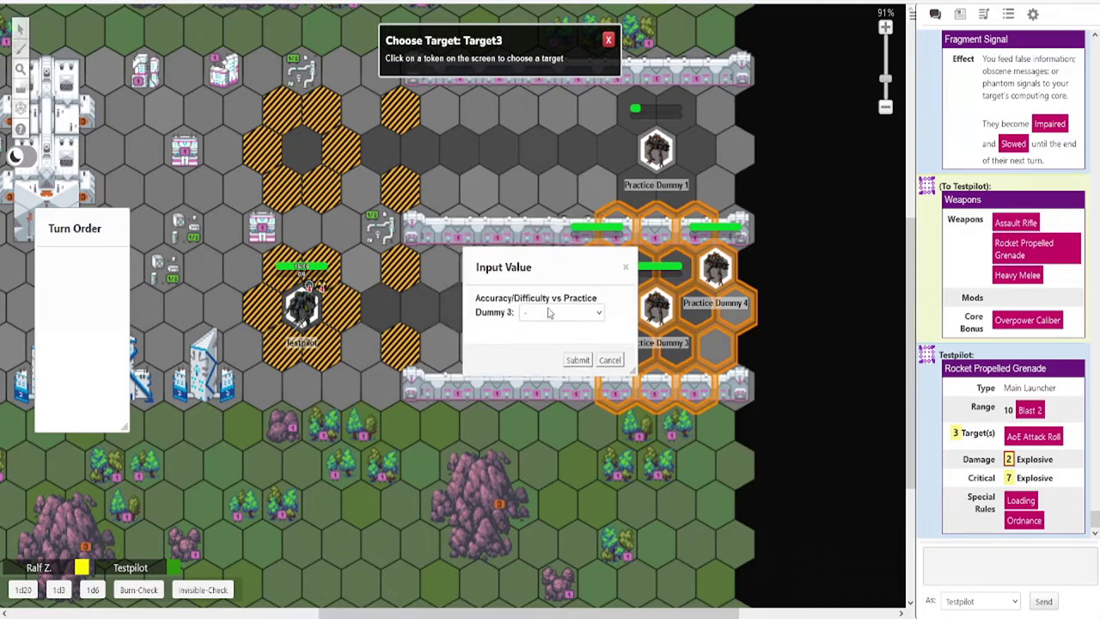
pyautogui.click(576, 360)
pyautogui.click(576, 360)
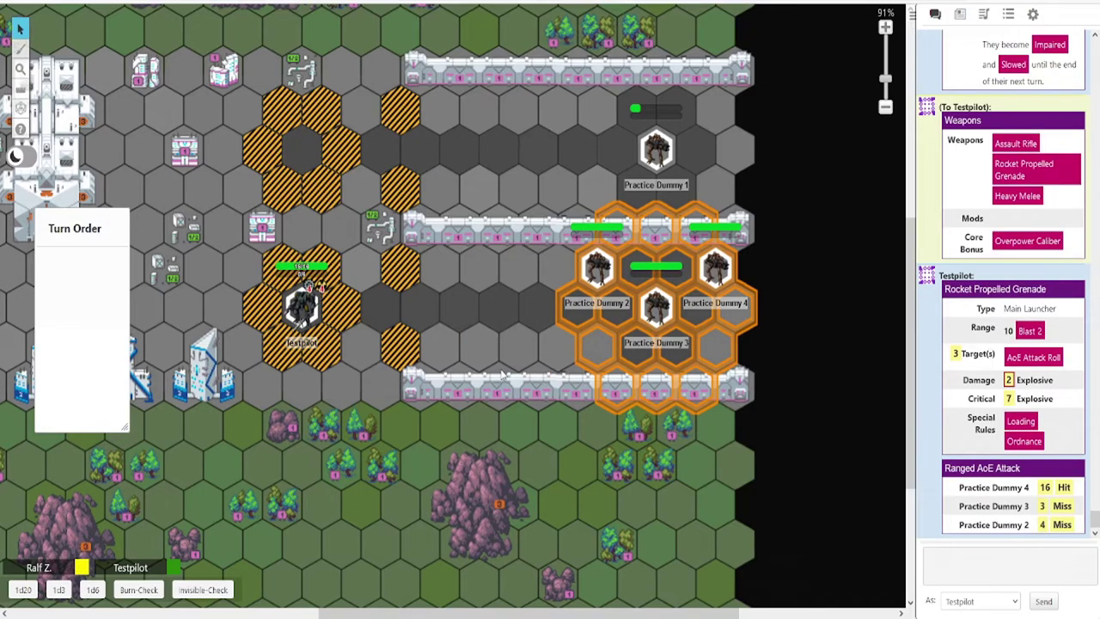
# - Delete the orange blast template covering Practice Dummies 2, 3 and 4
pyautogui.click(713, 268)
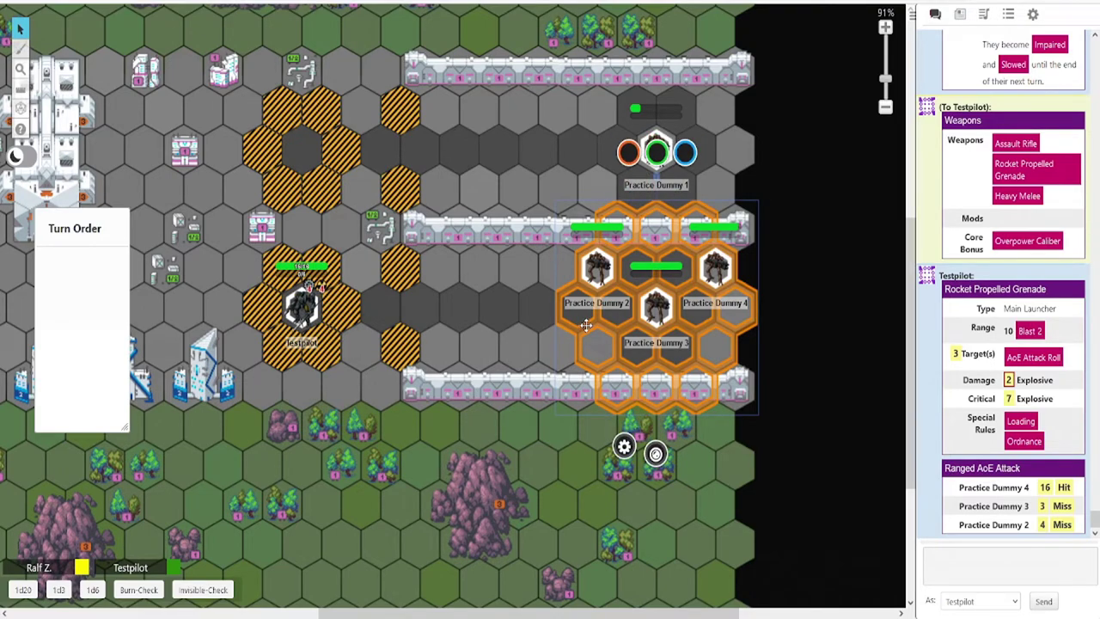
pyautogui.press('Delete')
pyautogui.scroll(1, 581, 326)
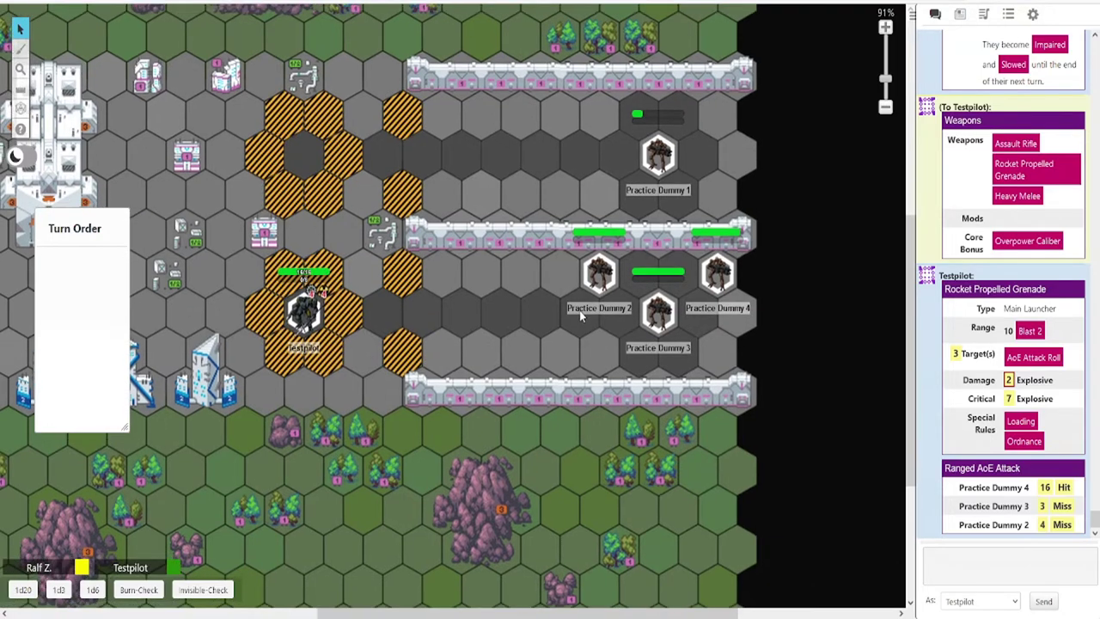
# - Move Practice Dummy 2 into the lower lane, four hexes in front of the mech
pyautogui.scroll(-1, 567, 326)
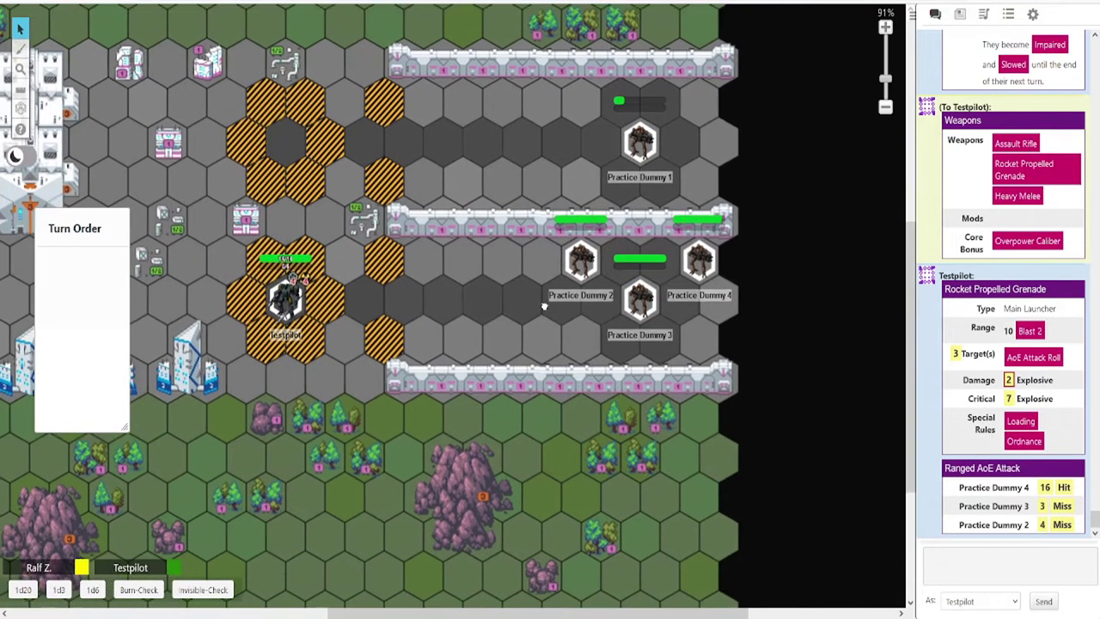
pyautogui.scroll(1, 557, 324)
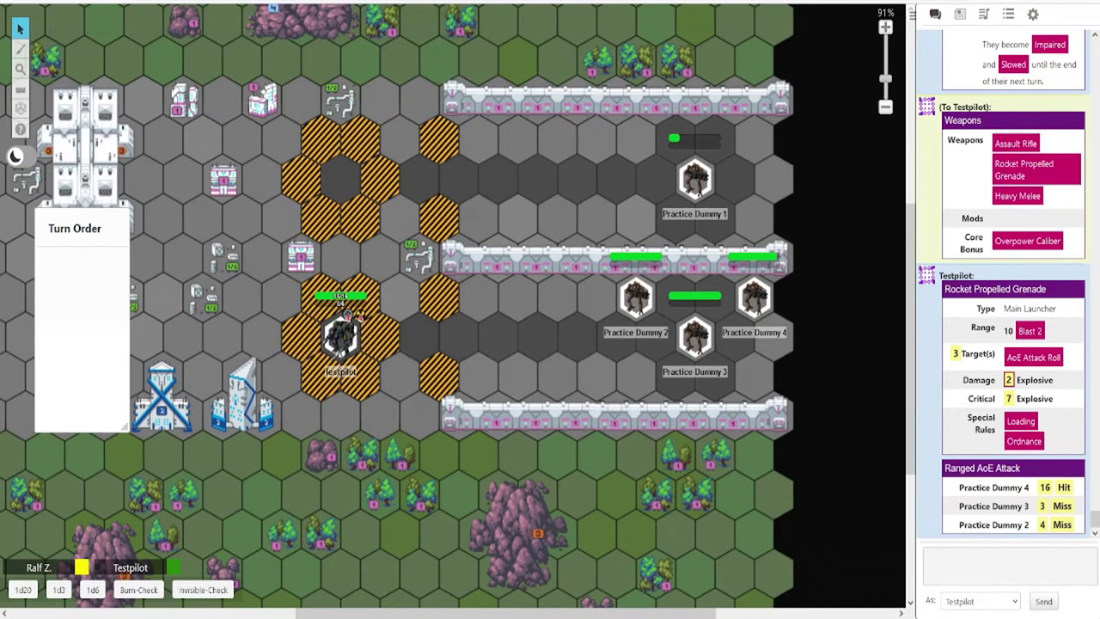
pyautogui.moveTo(635, 296); pyautogui.dragTo(498, 336)
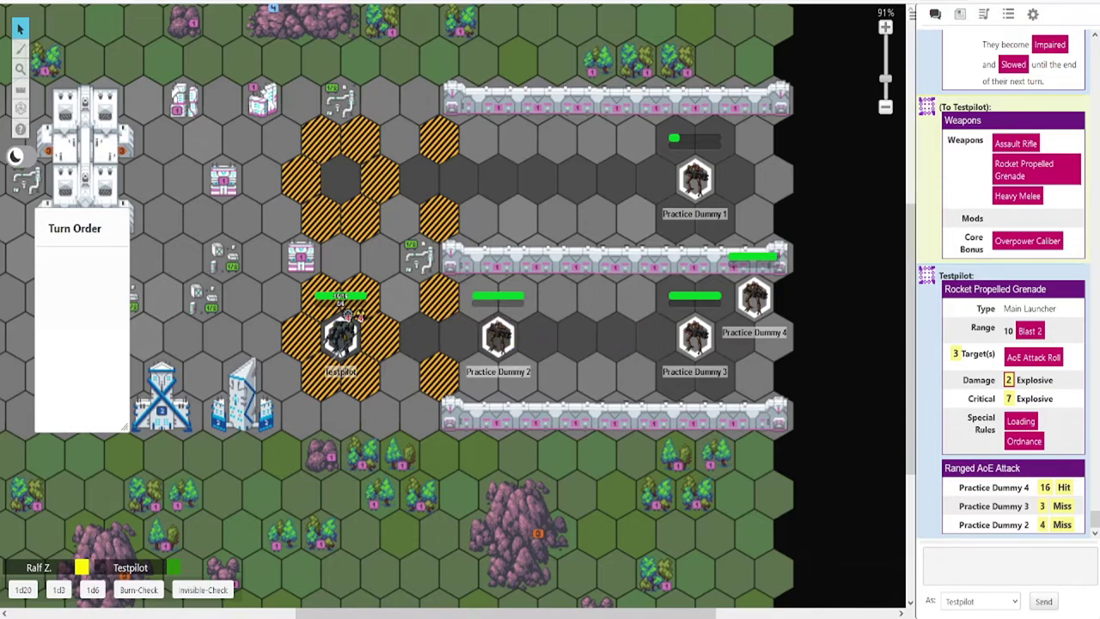
pyautogui.moveTo(500, 335); pyautogui.dragTo(542, 314)
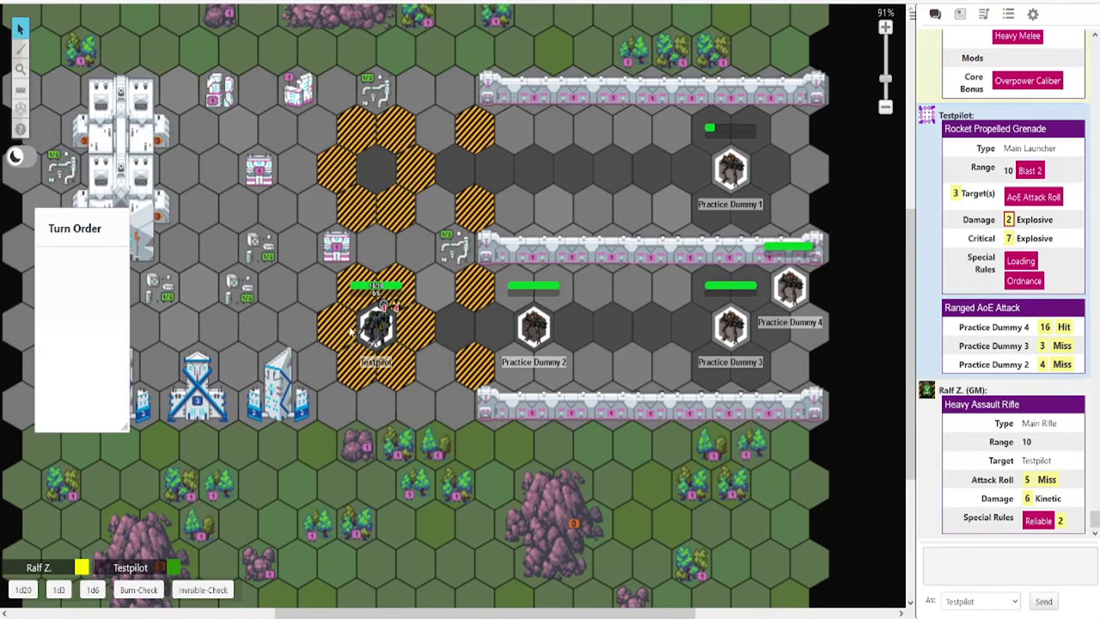
# - Set the mech token's green HP value to 14, and set it back to 16
pyautogui.click(375, 323)
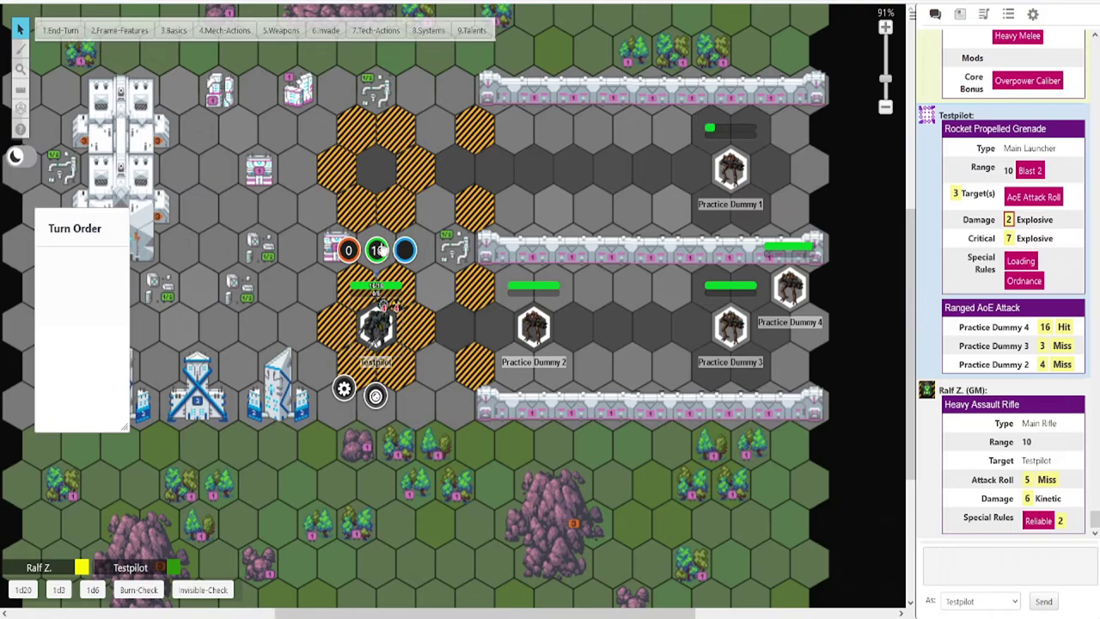
pyautogui.click(376, 249)
pyautogui.write('14')
pyautogui.press('Return')
pyautogui.click(376, 249)
pyautogui.write('16')
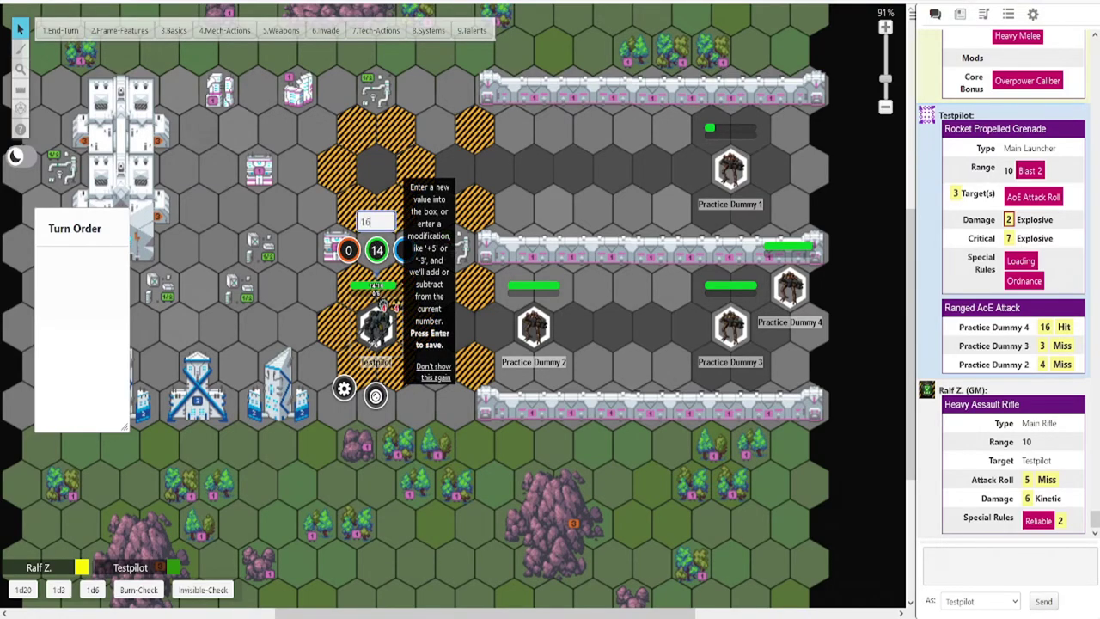
pyautogui.press('Return')
# - Apply 2 damage to the mech token by entering a relative HP change of -2
pyautogui.click(376, 250)
pyautogui.write('-2')
pyautogui.press('Return')
pyautogui.click(468, 359)
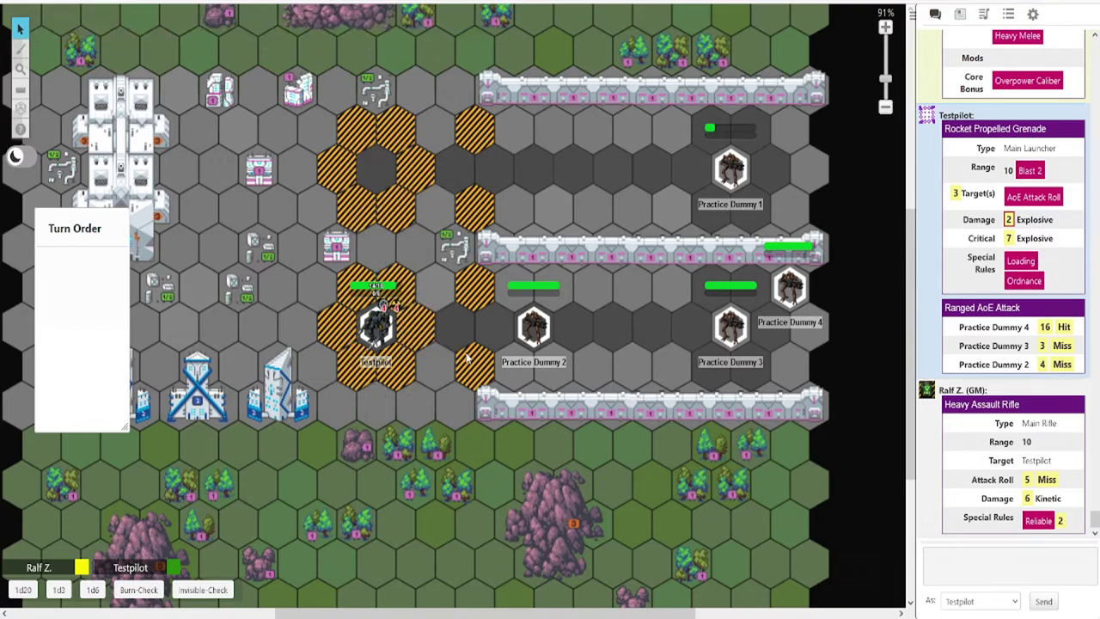
pyautogui.scroll(-2, 464, 292)
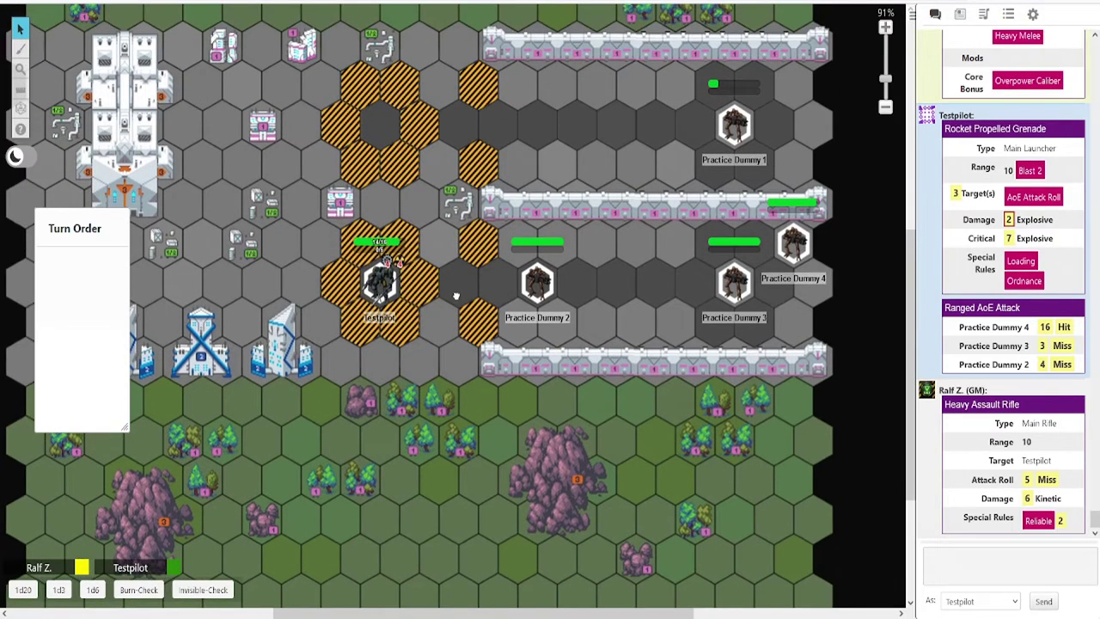
pyautogui.scroll(-1, 456, 296)
pyautogui.scroll(1, 462, 297)
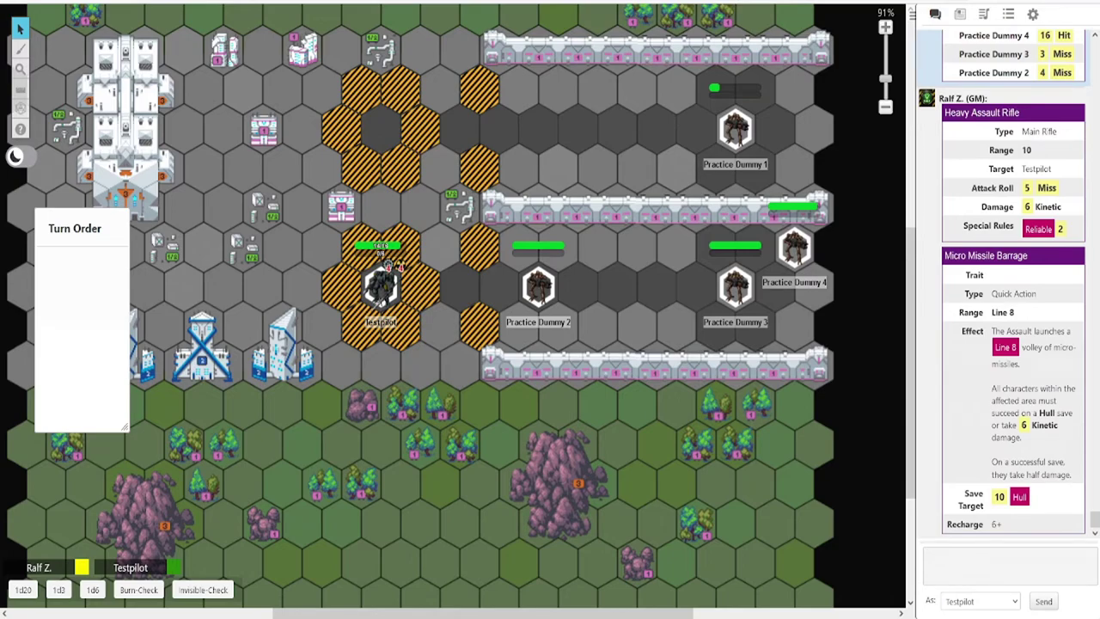
pyautogui.hscroll(-1, 492, 278)
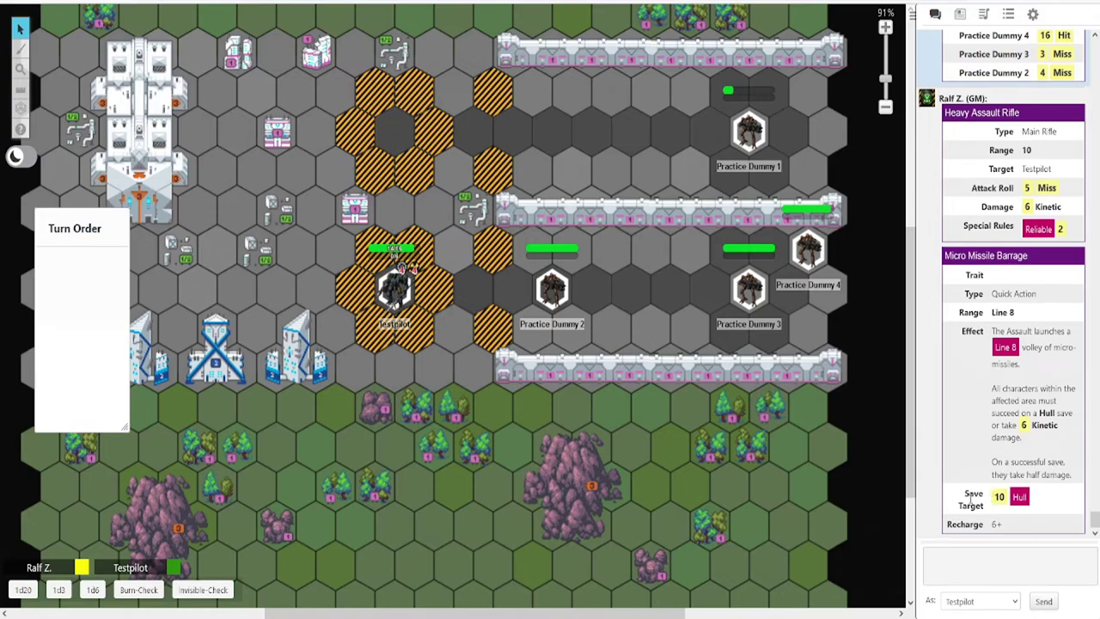
# - Roll the Hull save from the Micro Missile Barrage message for the mech, without accuracy or difficulty
pyautogui.moveTo(1001, 507)
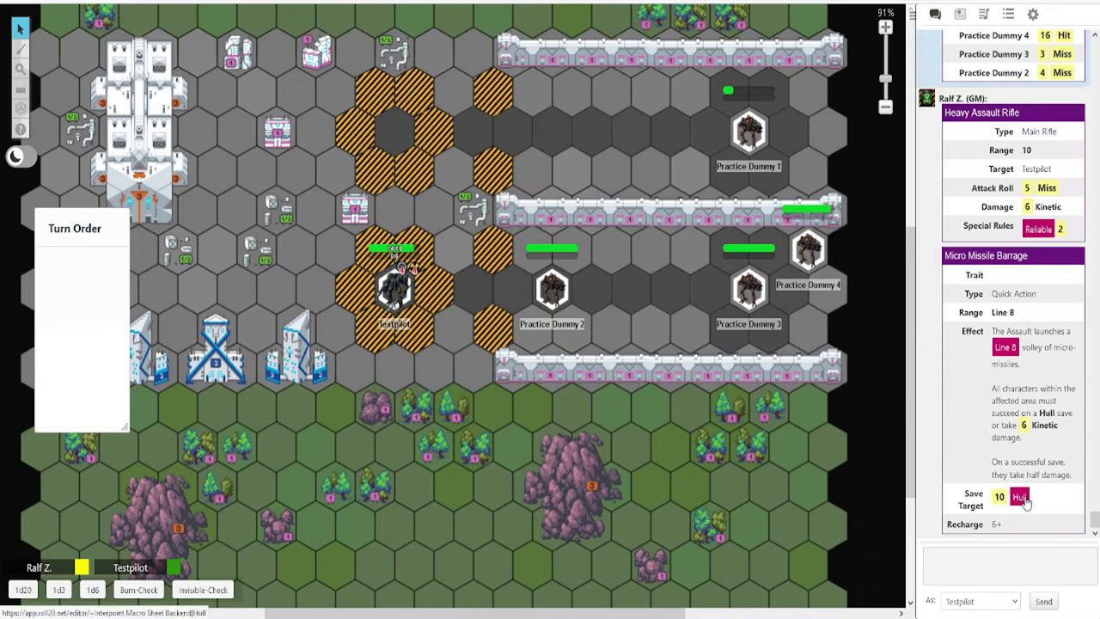
pyautogui.click(1020, 498)
pyautogui.click(384, 289)
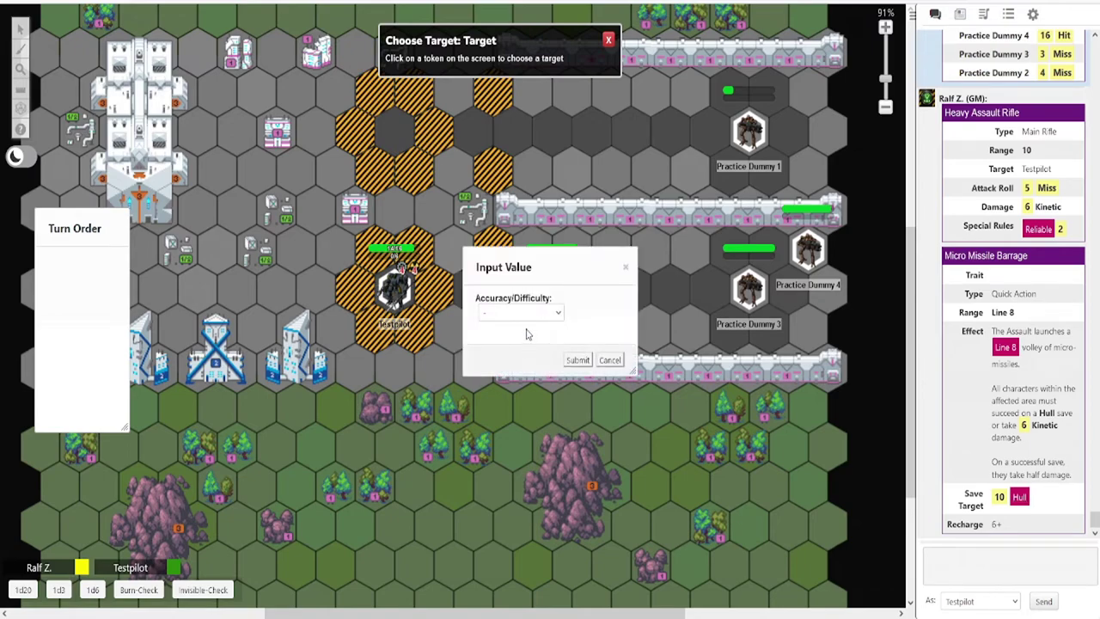
pyautogui.click(574, 361)
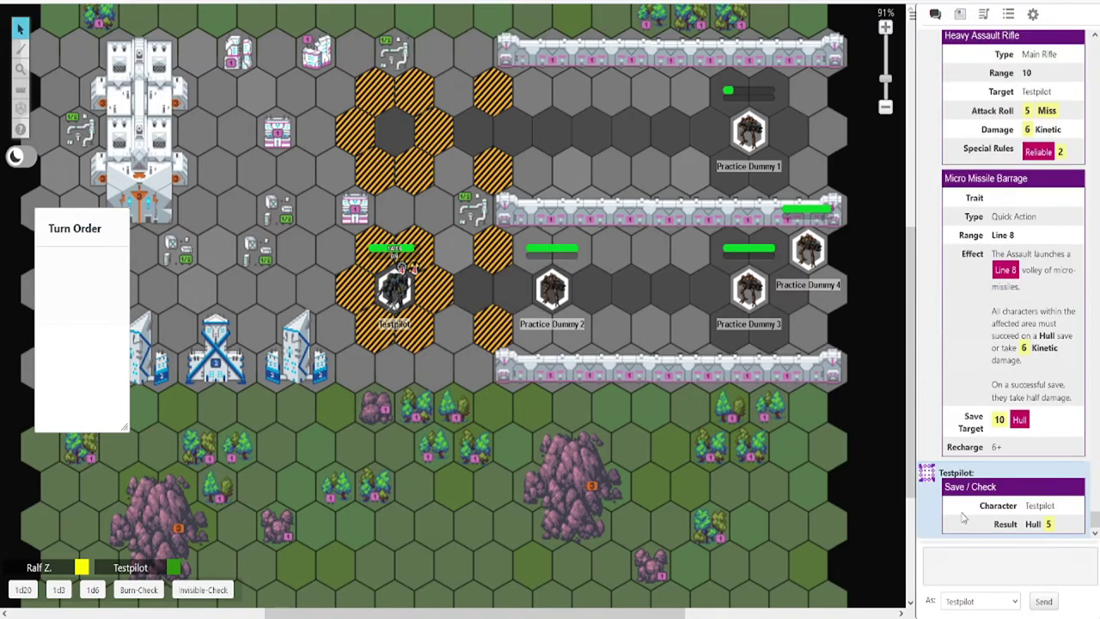
pyautogui.moveTo(1049, 534)
# - Subtract the Micro Missile Barrage's 6 Kinetic damage from the mech token's HP
pyautogui.click(388, 309)
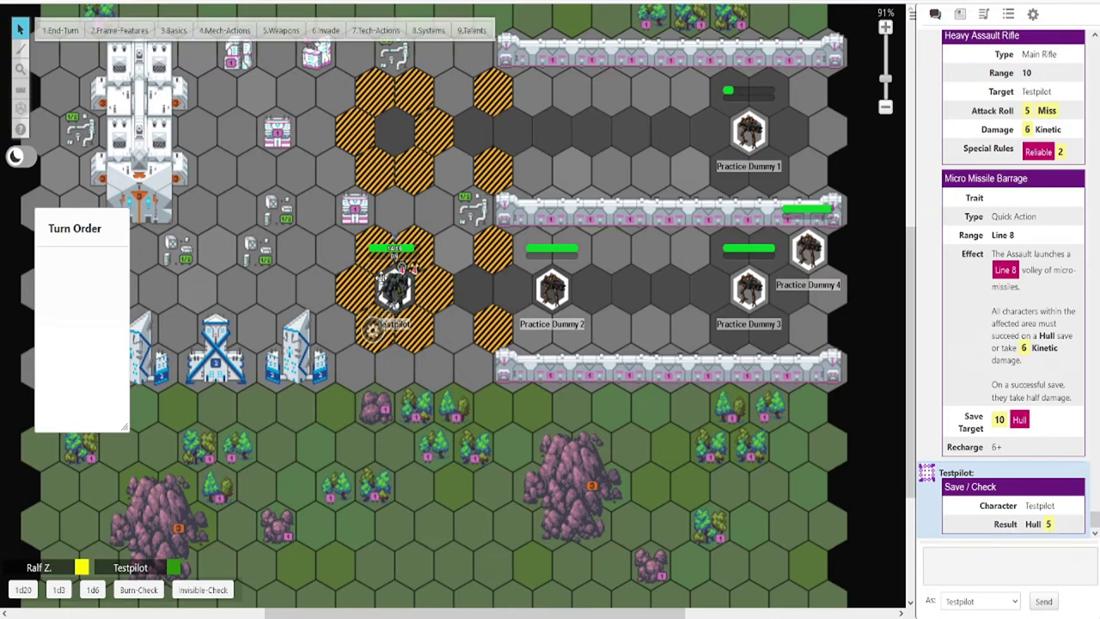
pyautogui.click(394, 212)
pyautogui.press('BackSpace')
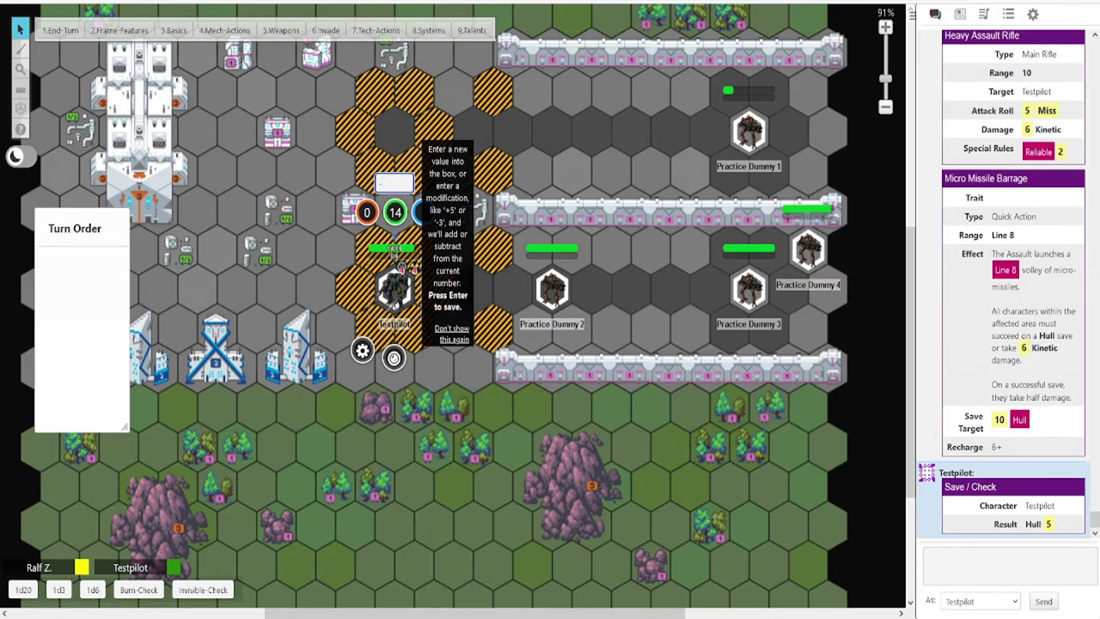
pyautogui.press('Return')
pyautogui.click(471, 298)
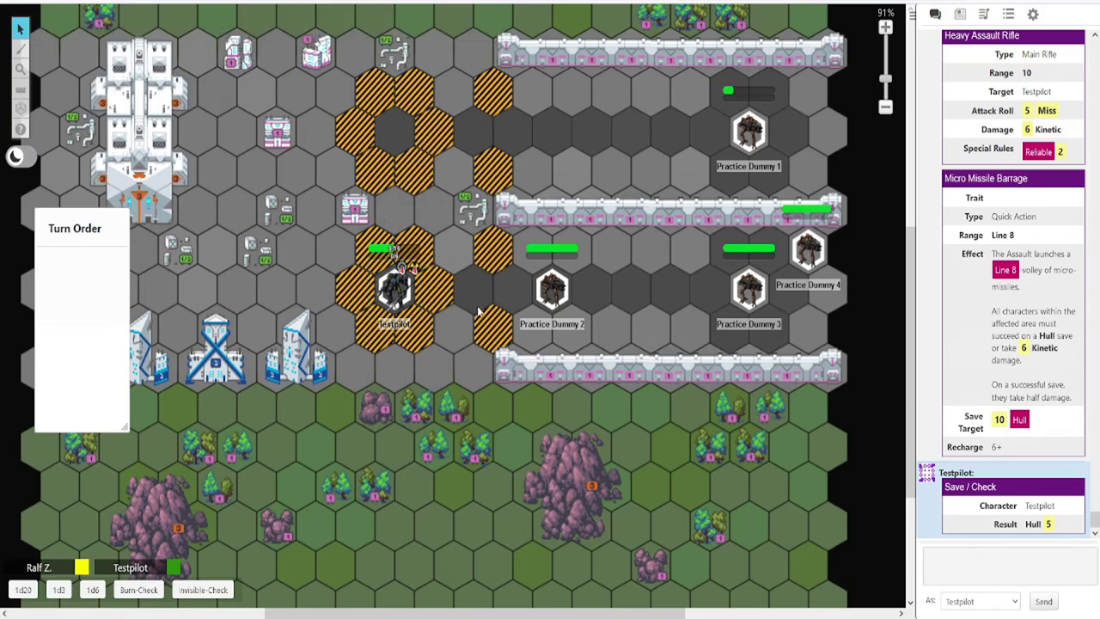
# - Roll a single 1d20, 1d3 and 1d6 to chat using the dice macros
pyautogui.scroll(-1, 478, 346)
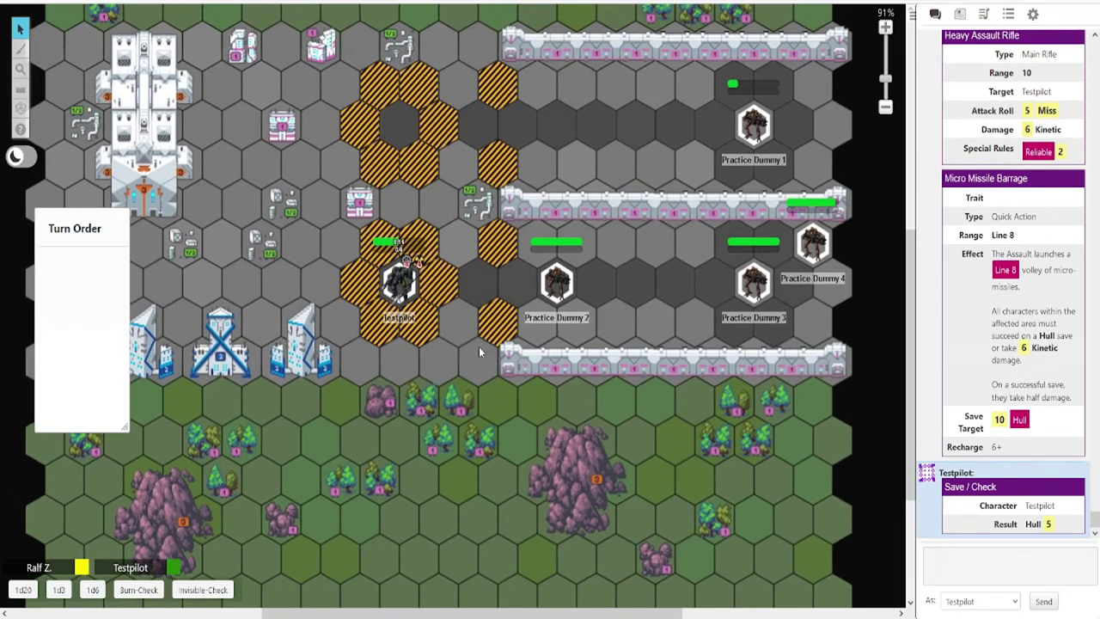
pyautogui.click(23, 590)
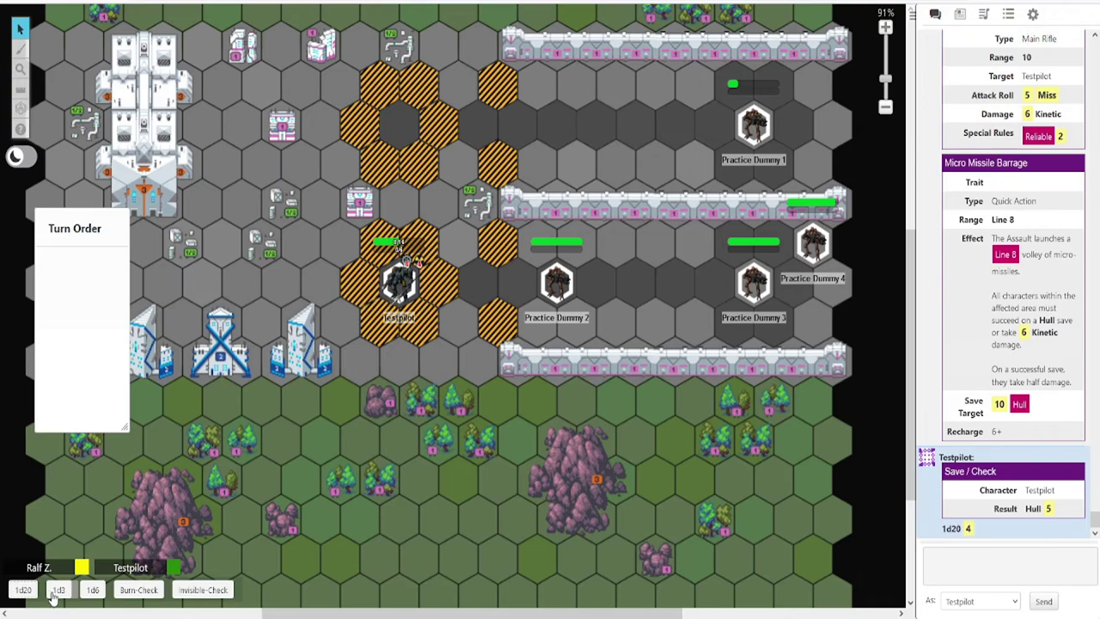
pyautogui.click(59, 589)
pyautogui.click(91, 589)
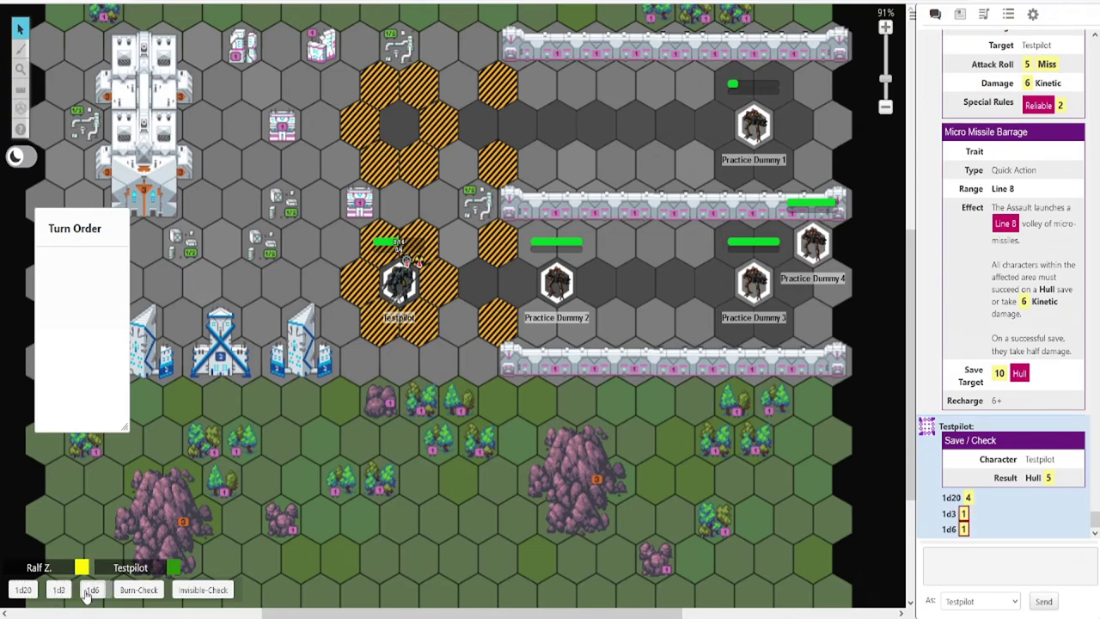
# - Run the Invisible-Check macro five times
pyautogui.click(182, 591)
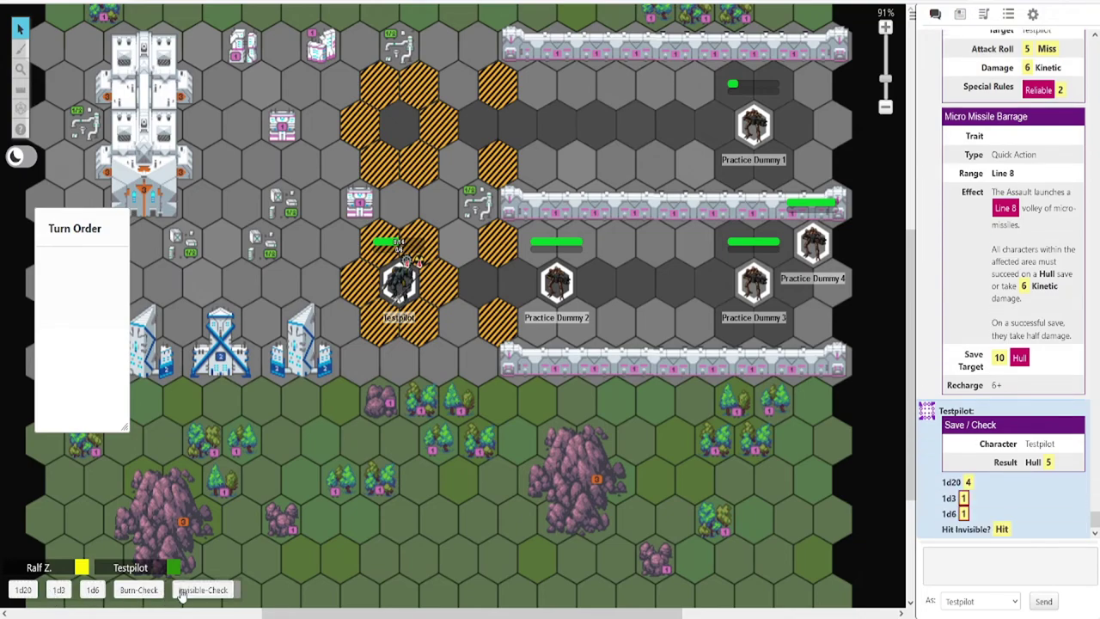
pyautogui.click(182, 591)
pyautogui.click(182, 591)
pyautogui.click(182, 591)
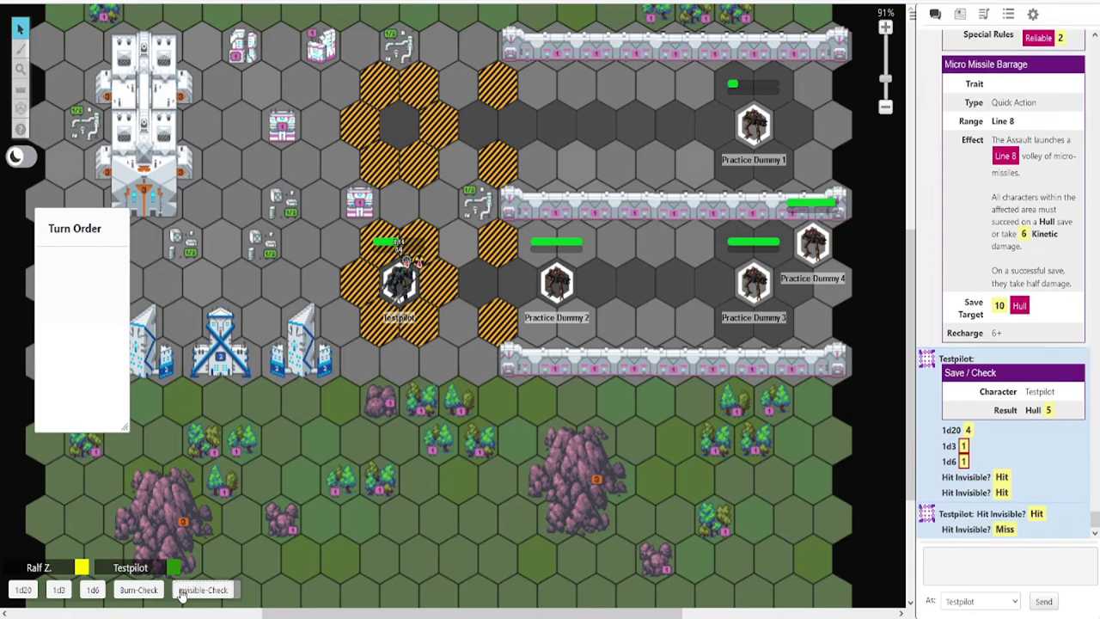
pyautogui.click(182, 591)
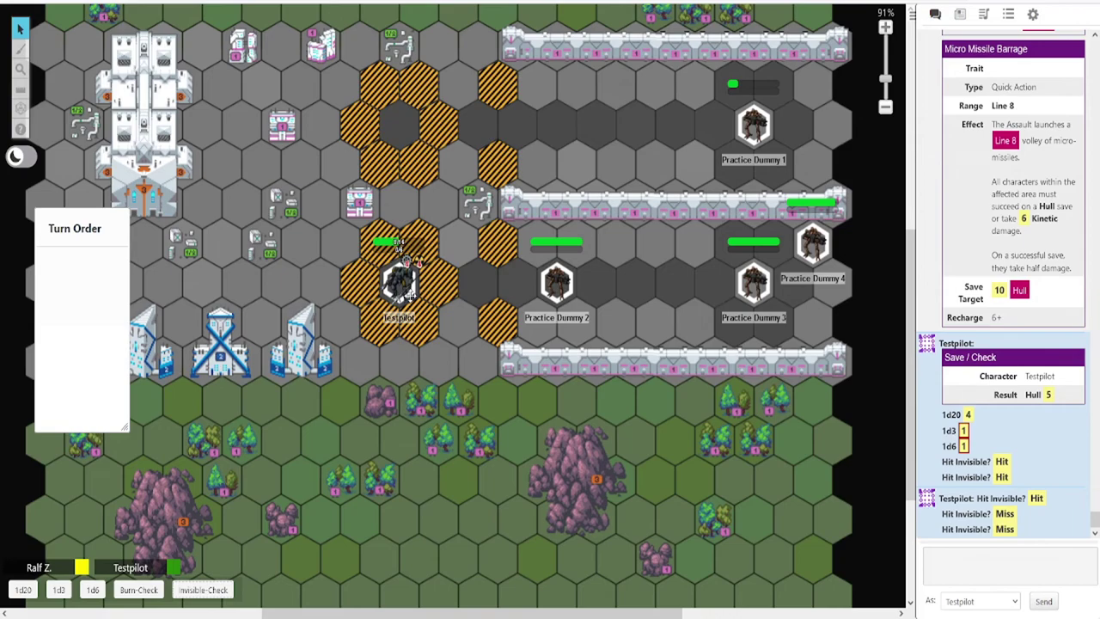
# - Roll an Engineering check for the Testpilot mech through Saves & Checks in its Basics macro
pyautogui.click(411, 292)
pyautogui.click(449, 415)
pyautogui.click(400, 287)
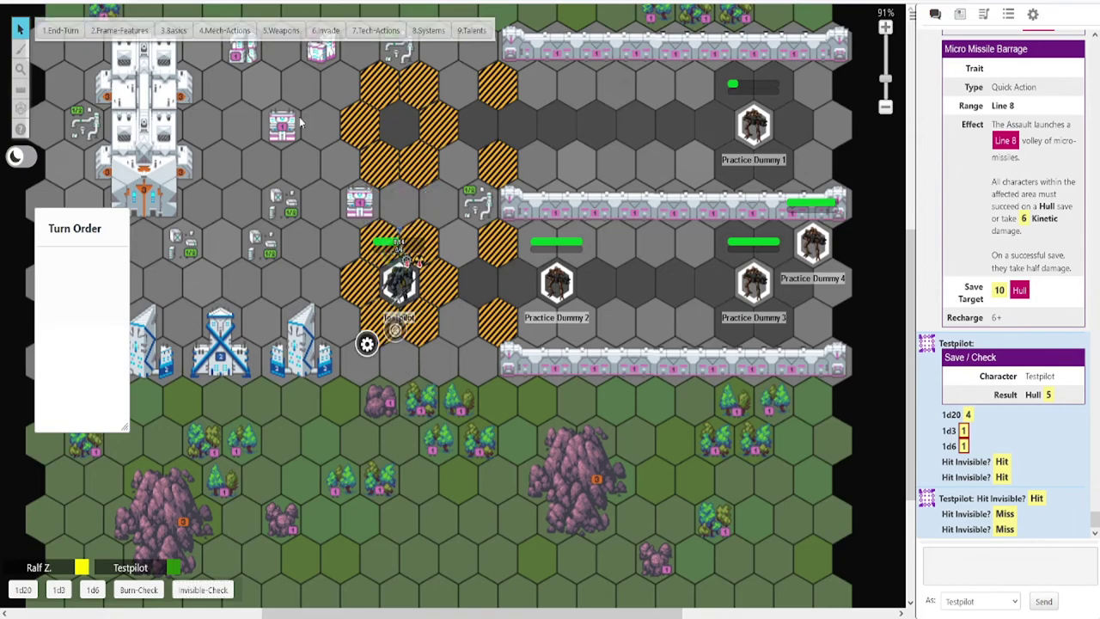
pyautogui.click(173, 30)
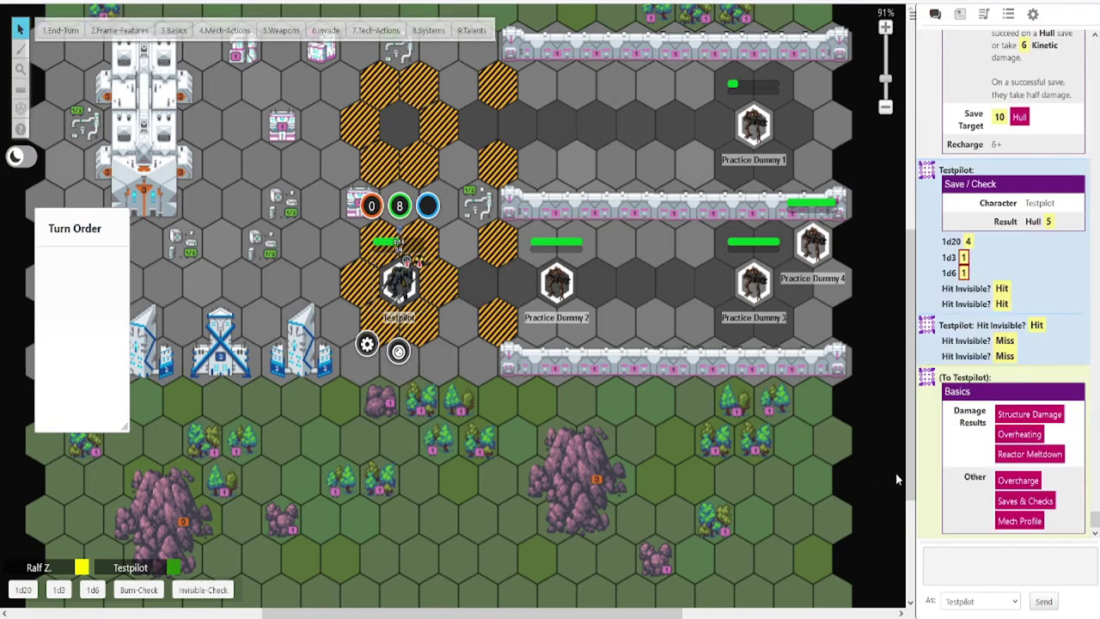
pyautogui.click(1028, 501)
pyautogui.click(575, 311)
pyautogui.click(567, 365)
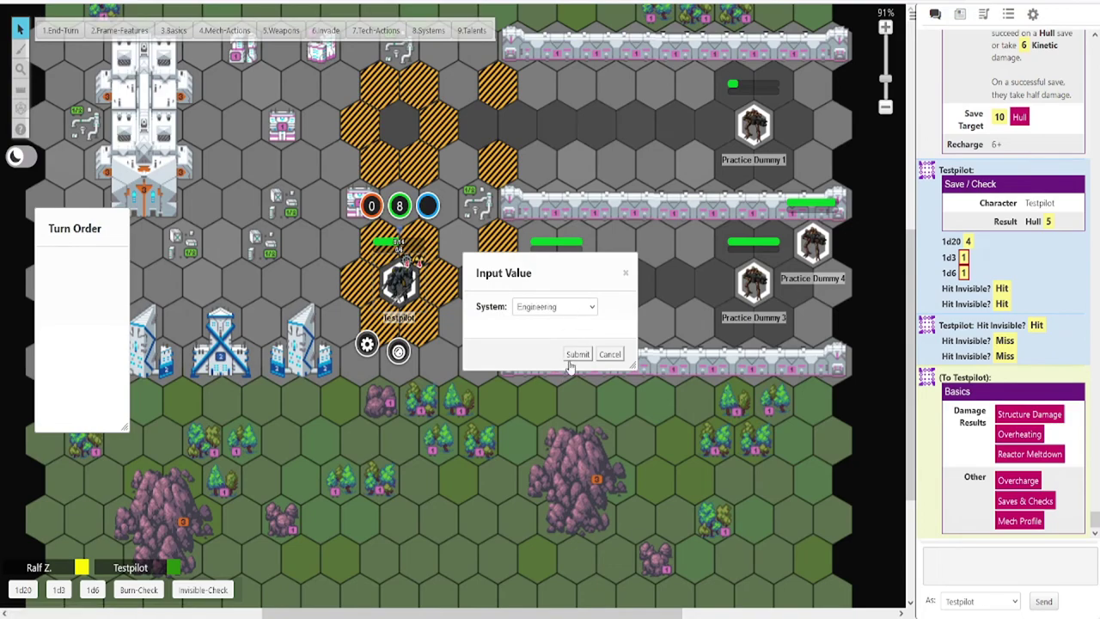
pyautogui.click(573, 356)
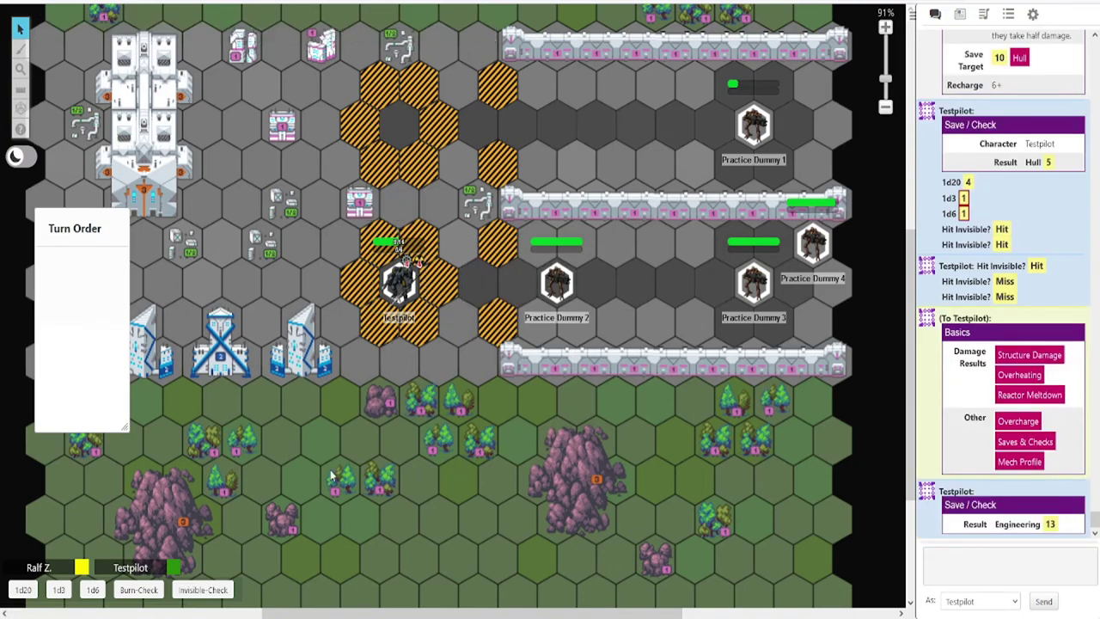
# - Run the Burn-Check macro on the Testpilot token without accuracy or difficulty
pyautogui.click(151, 591)
pyautogui.click(409, 282)
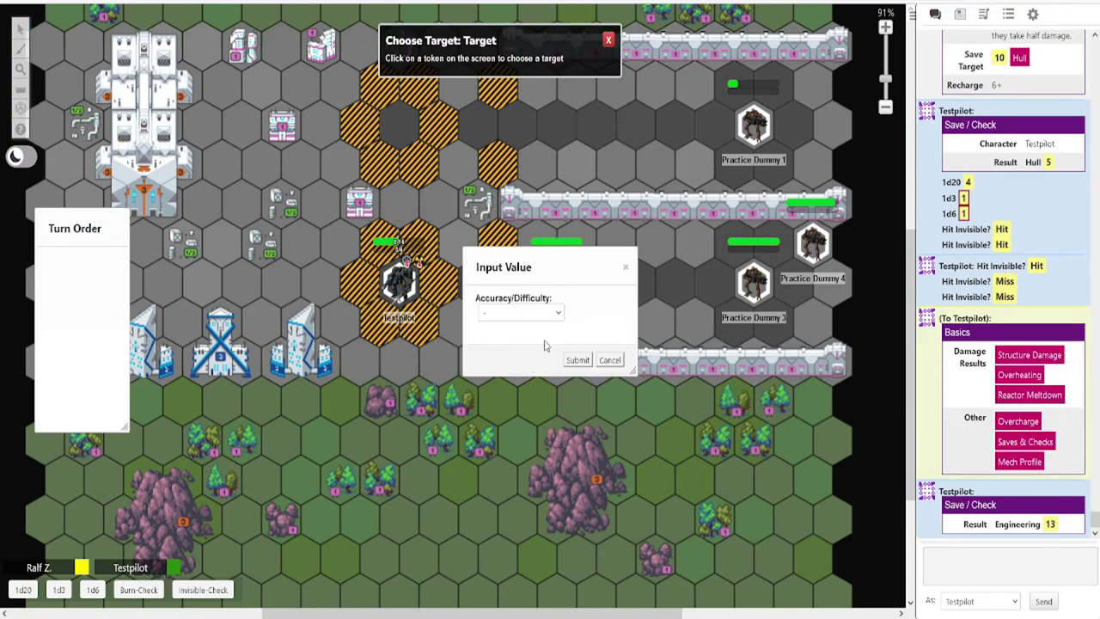
pyautogui.click(578, 359)
pyautogui.scroll(2, 506, 412)
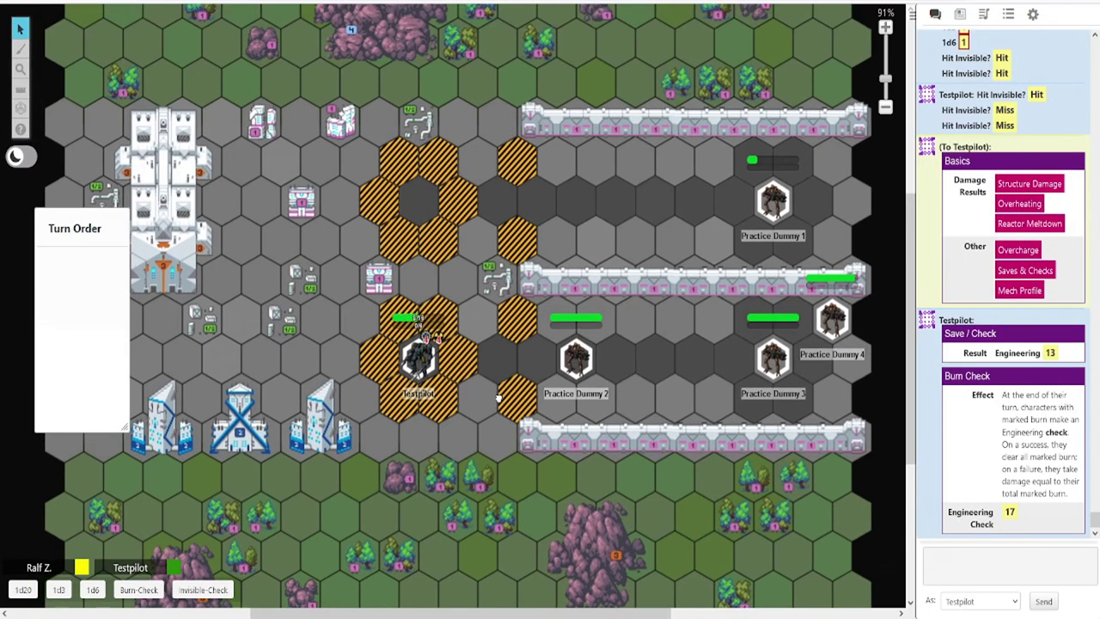
pyautogui.scroll(-2, 496, 400)
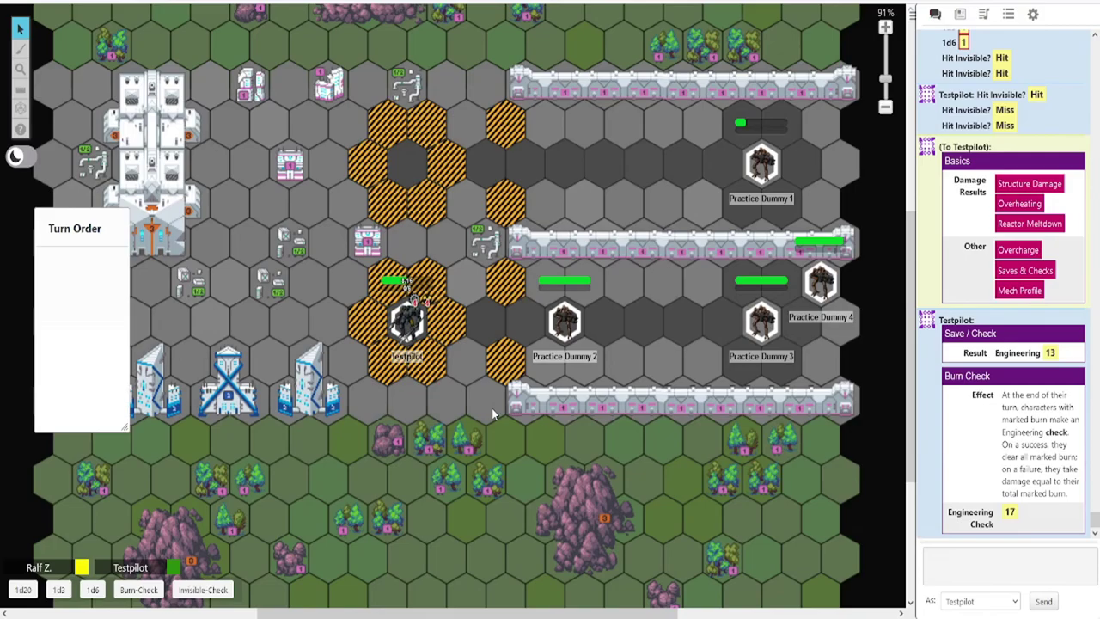
pyautogui.scroll(1, 491, 408)
pyautogui.scroll(-3, 491, 408)
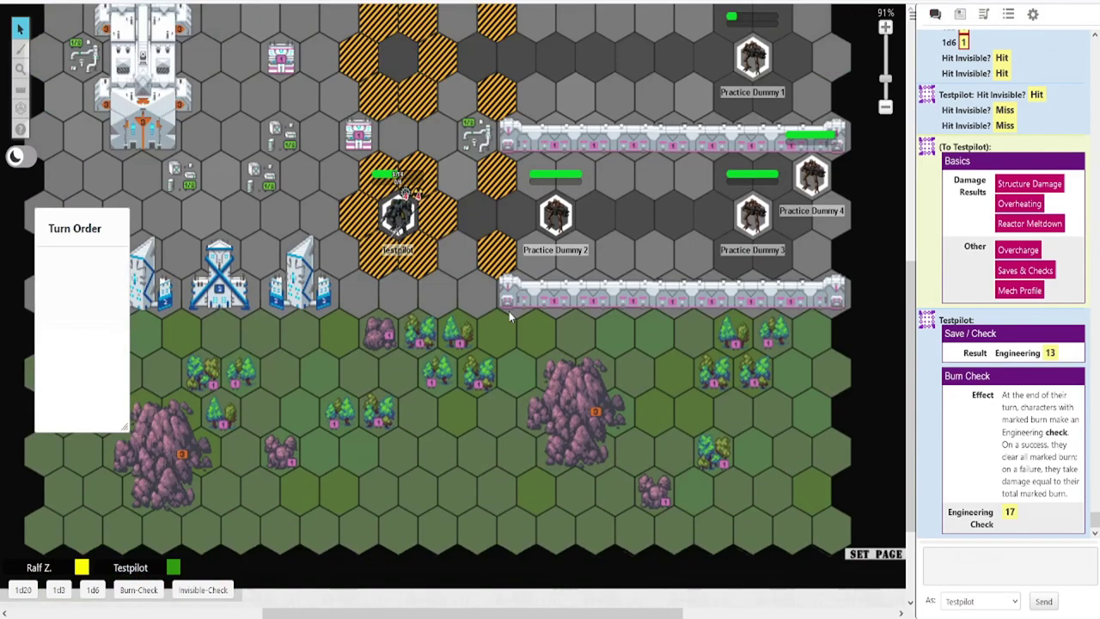
pyautogui.scroll(3, 507, 360)
pyautogui.scroll(-4, 521, 333)
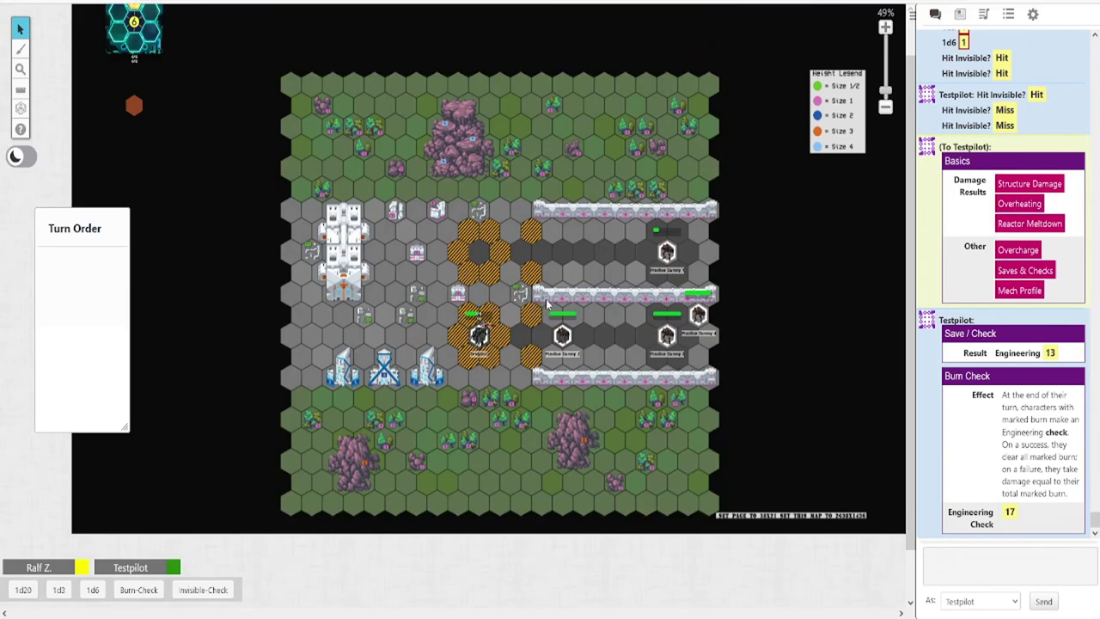
pyautogui.scroll(2, 546, 300)
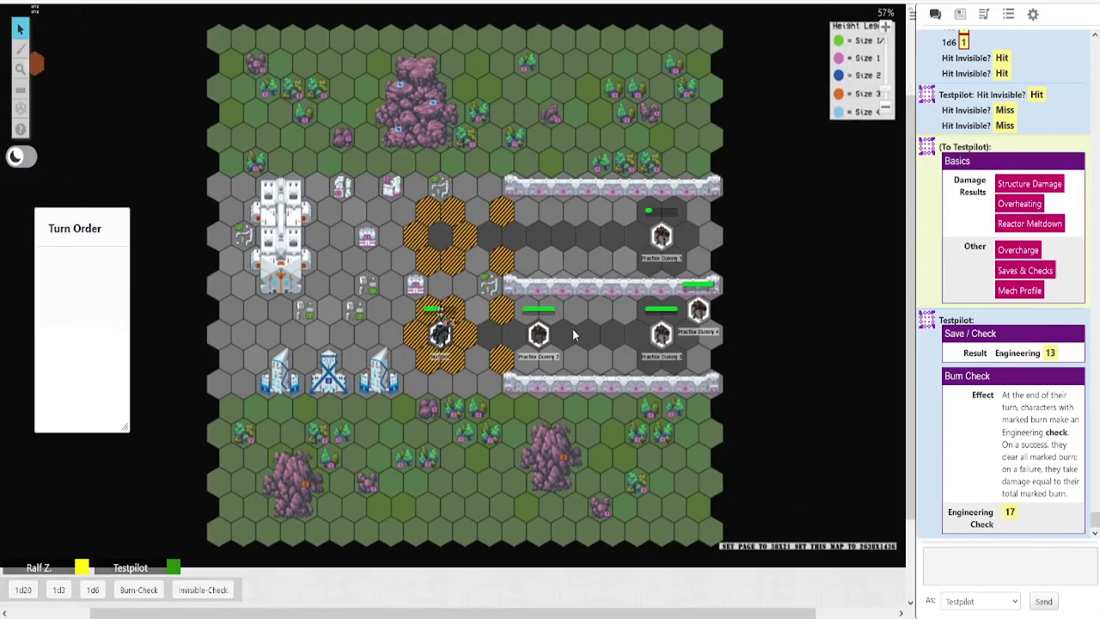